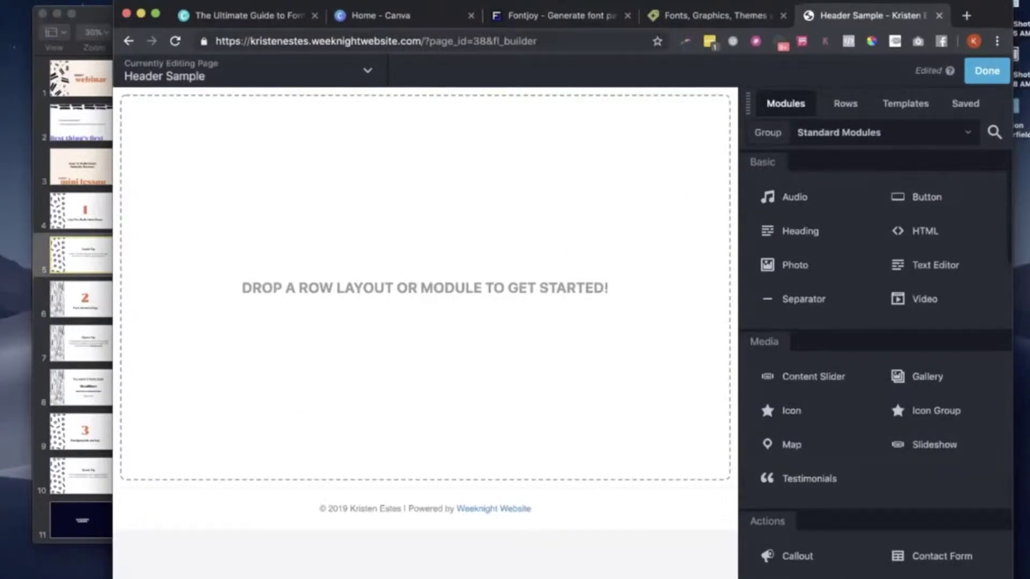
Step: Insert the Heroes 11 row from the prebuilt Heroes rows into the empty page
left_click_drag(113, 429, 50, 429)
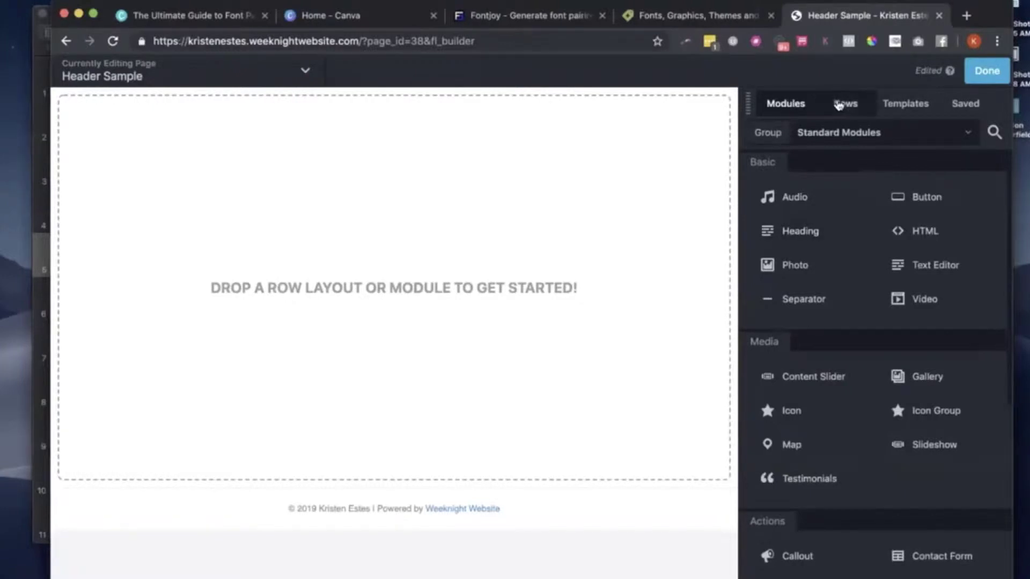
left_click(839, 106)
left_click(840, 133)
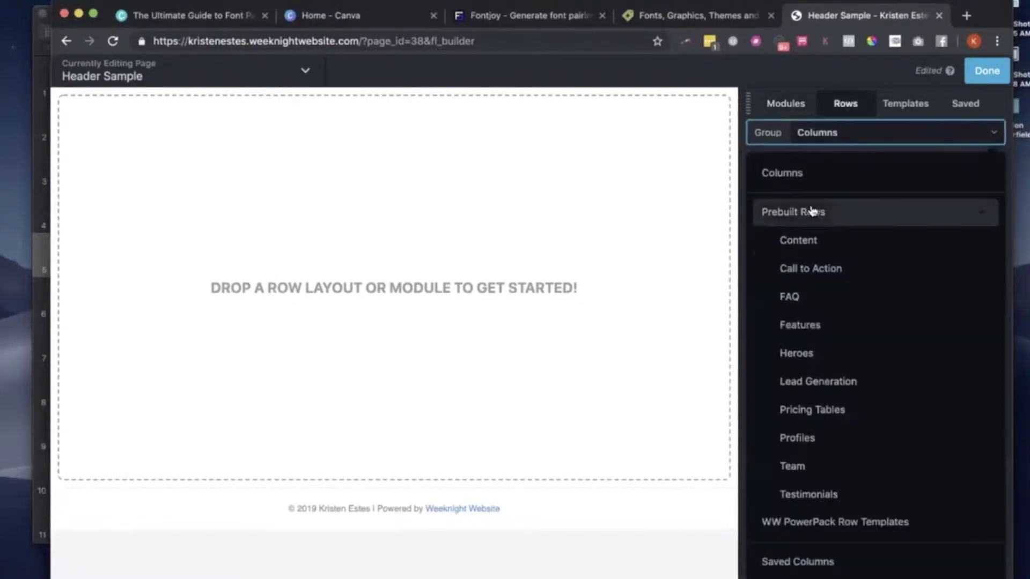
left_click(796, 353)
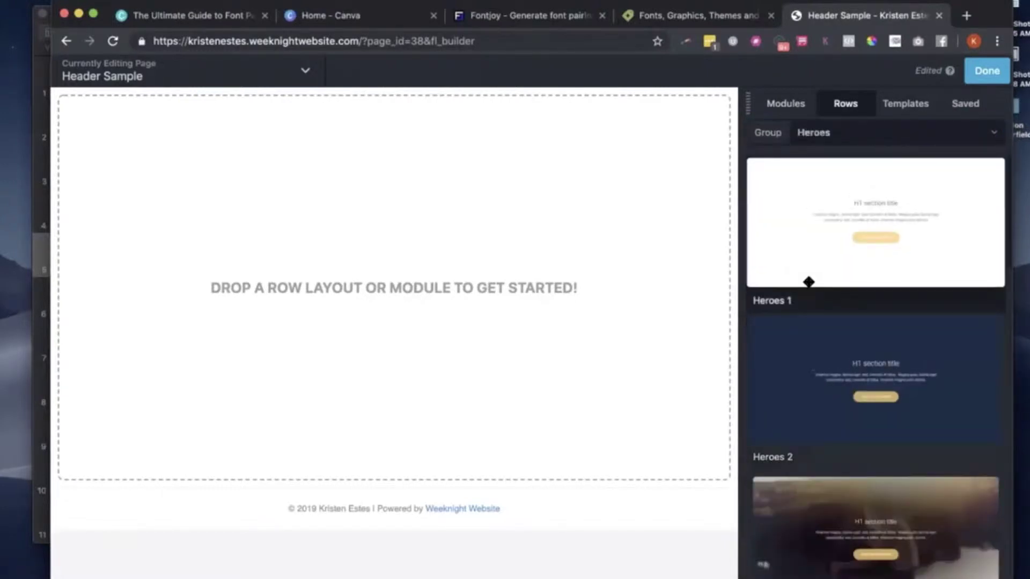
scroll(809, 282, "down", 10)
scroll(808, 281, "down", 12)
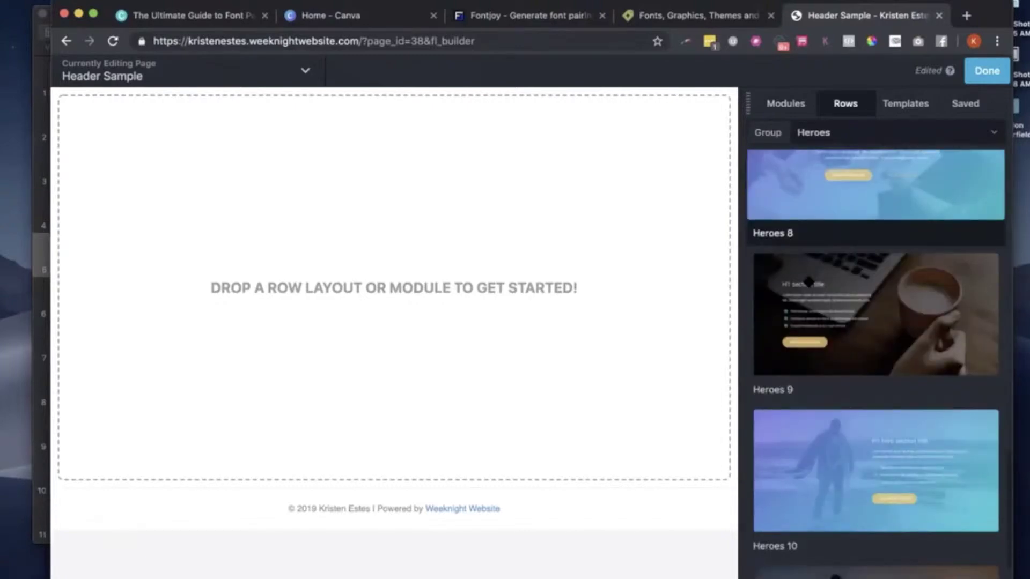
scroll(808, 282, "down", 3)
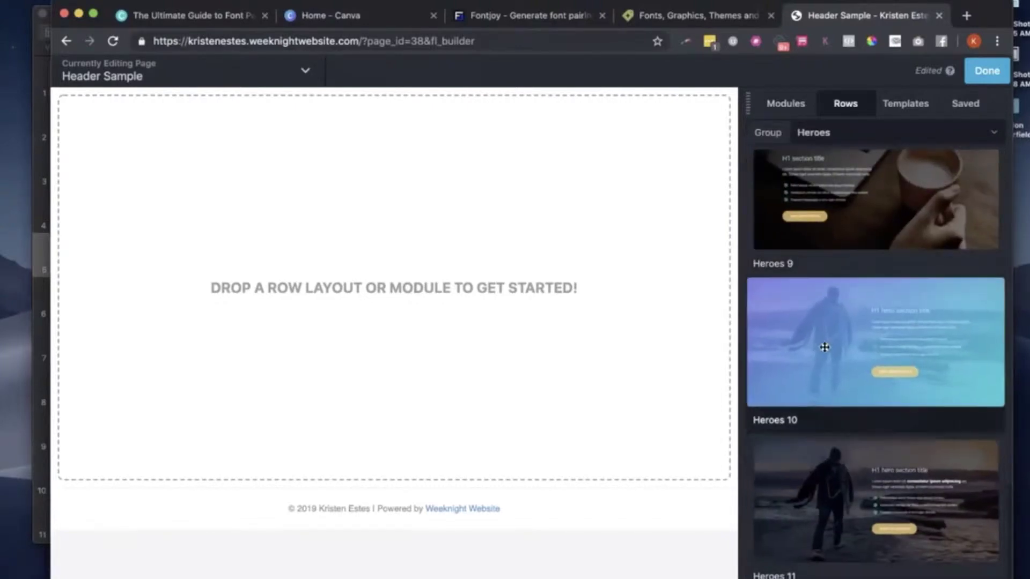
scroll(874, 354, "up", 10)
scroll(875, 354, "down", 10)
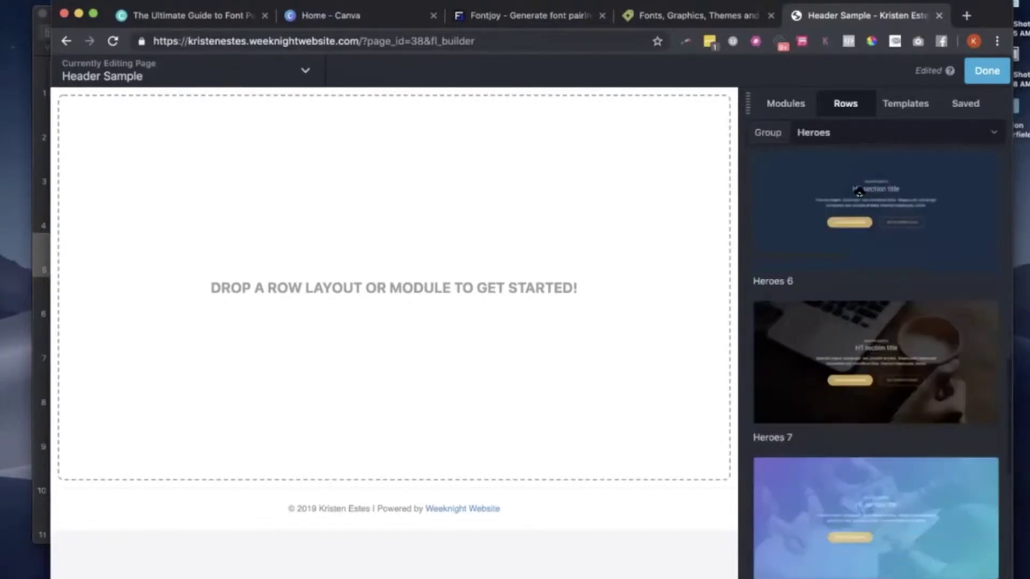
left_click_drag(874, 502, 542, 239)
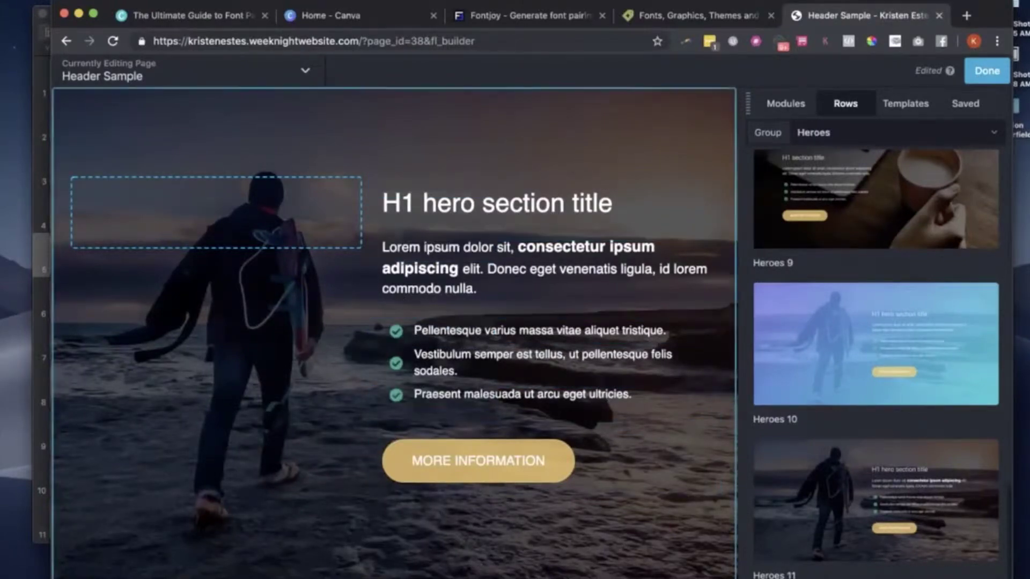
Step: Delete the Heroes 11 row from the page and confirm the removal
left_click(835, 140)
scroll(839, 315, "down", 1)
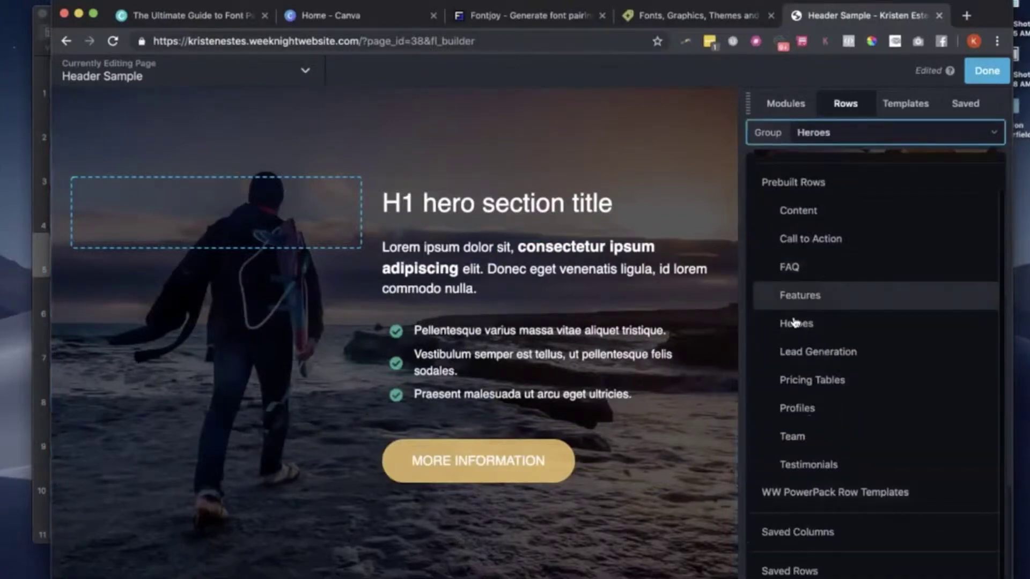
scroll(807, 491, "down", 5)
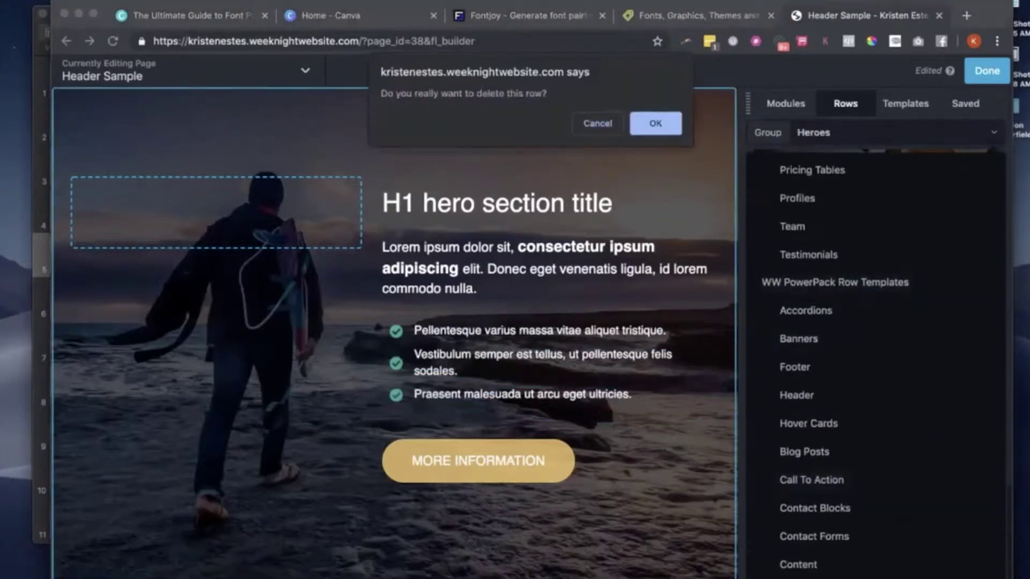
key("Return")
Step: Insert the Hero 003 row from the Hero group of the WW PowerPack row templates into the page
scroll(807, 370, "down", 1)
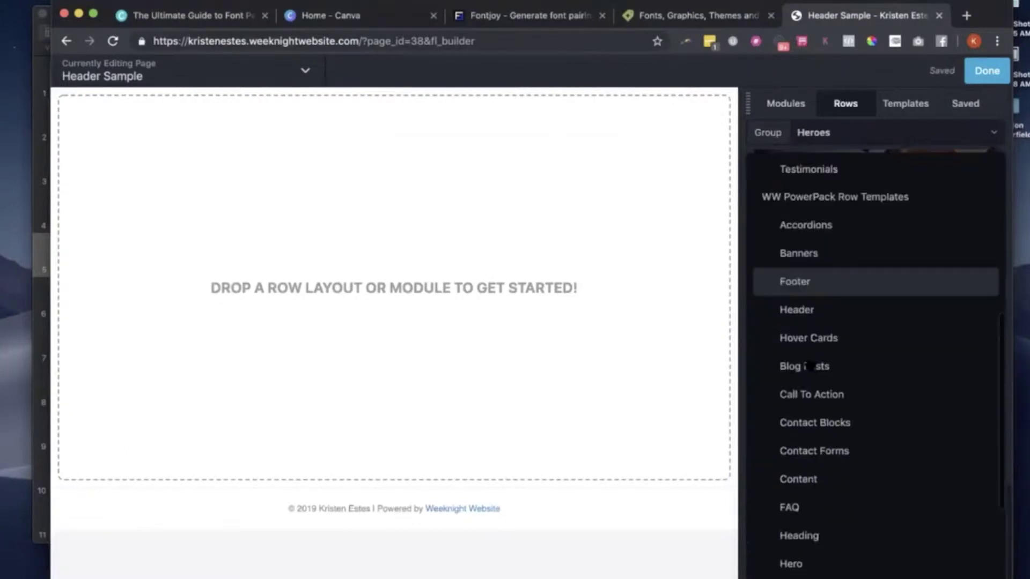
scroll(806, 341, "down", 3)
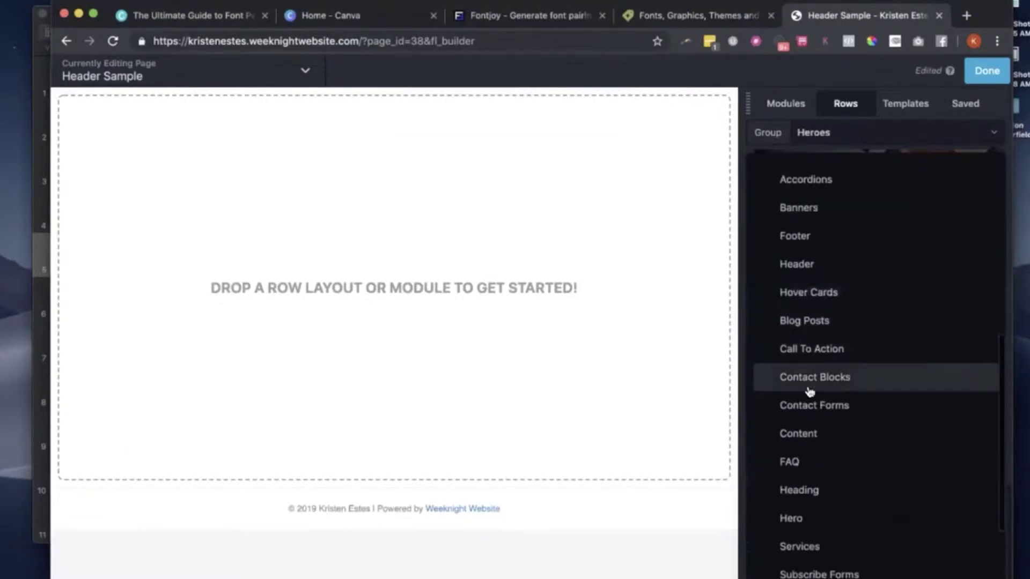
scroll(804, 390, "down", 1)
left_click(803, 446)
scroll(804, 314, "down", 10)
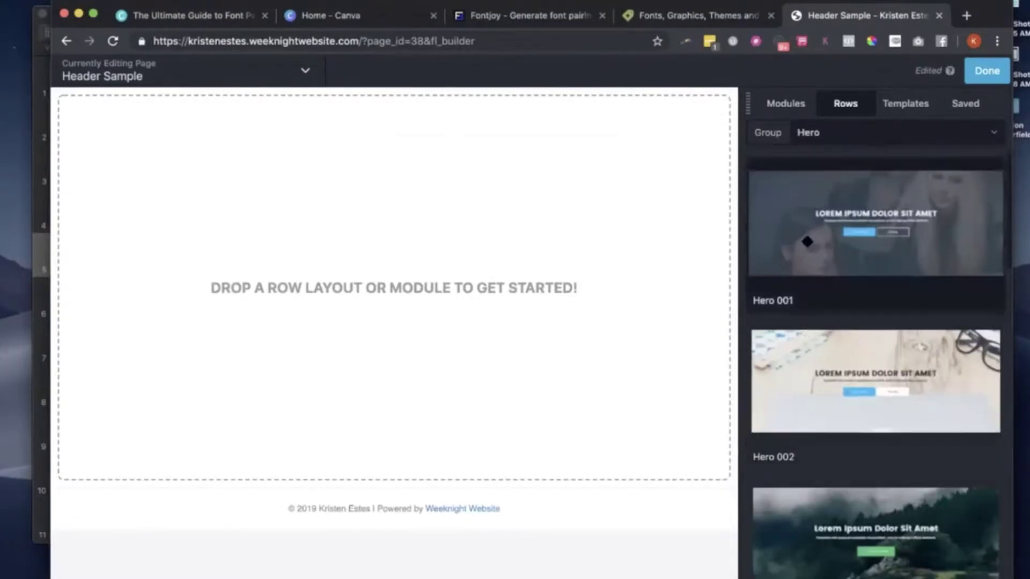
scroll(806, 336, "down", 6)
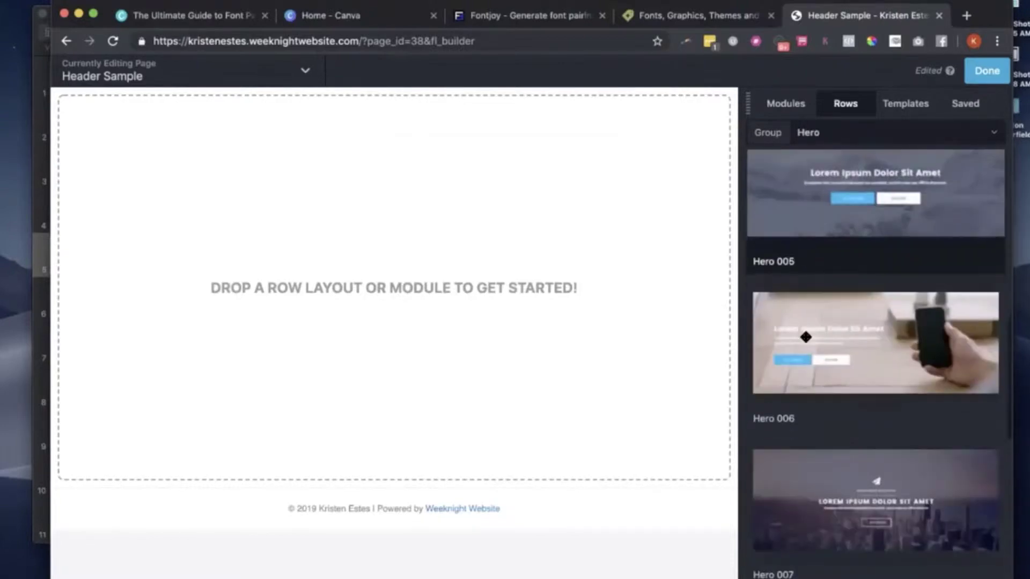
scroll(827, 379, "down", 8)
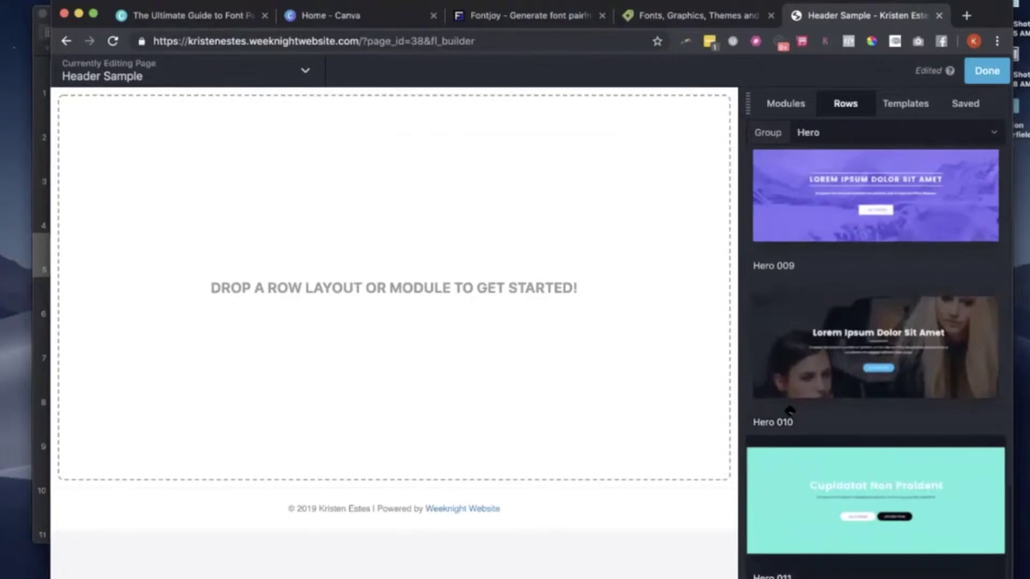
scroll(783, 461, "up", 15)
scroll(791, 437, "up", 9)
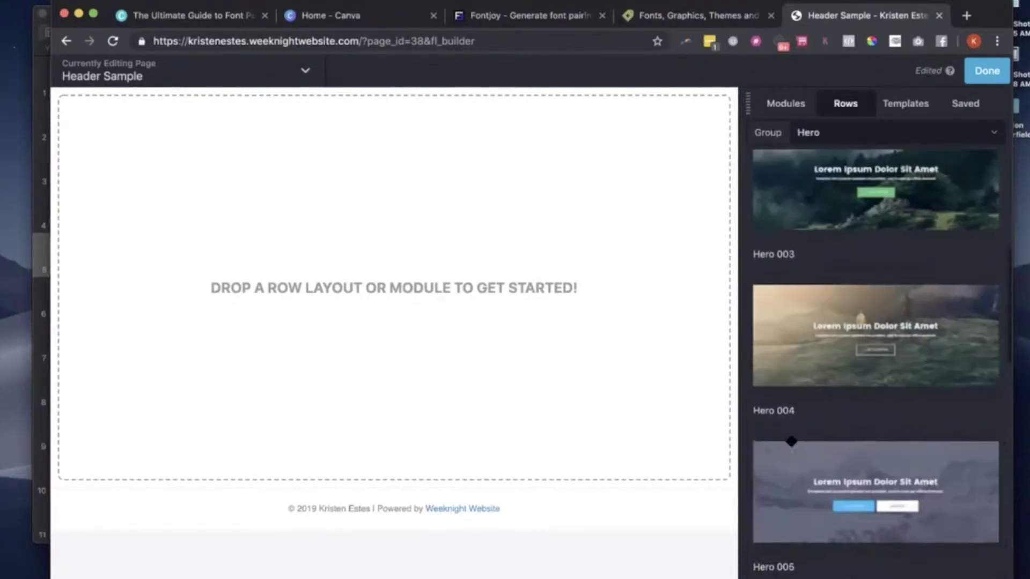
scroll(795, 347, "down", 5)
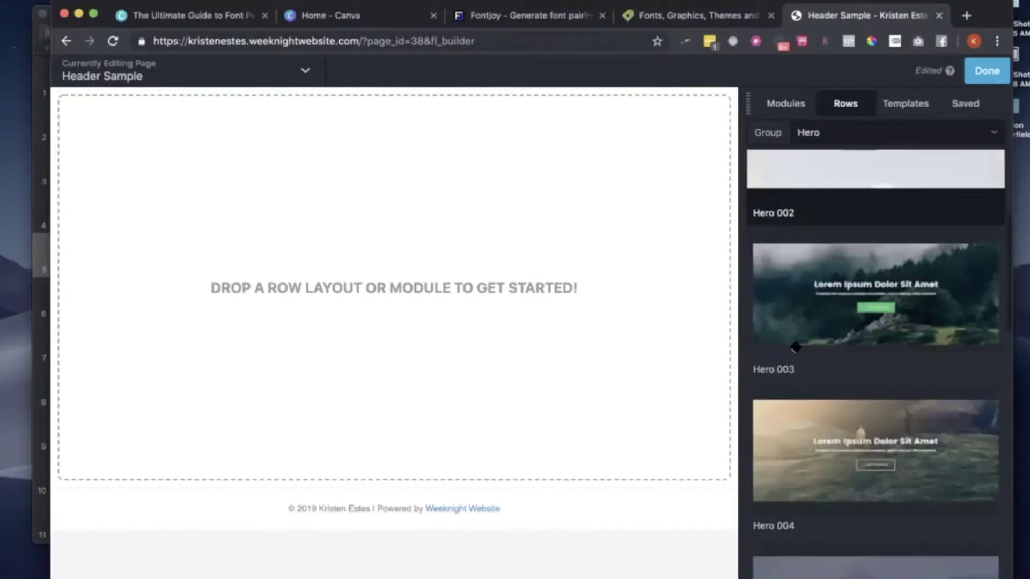
left_click_drag(789, 322, 614, 332)
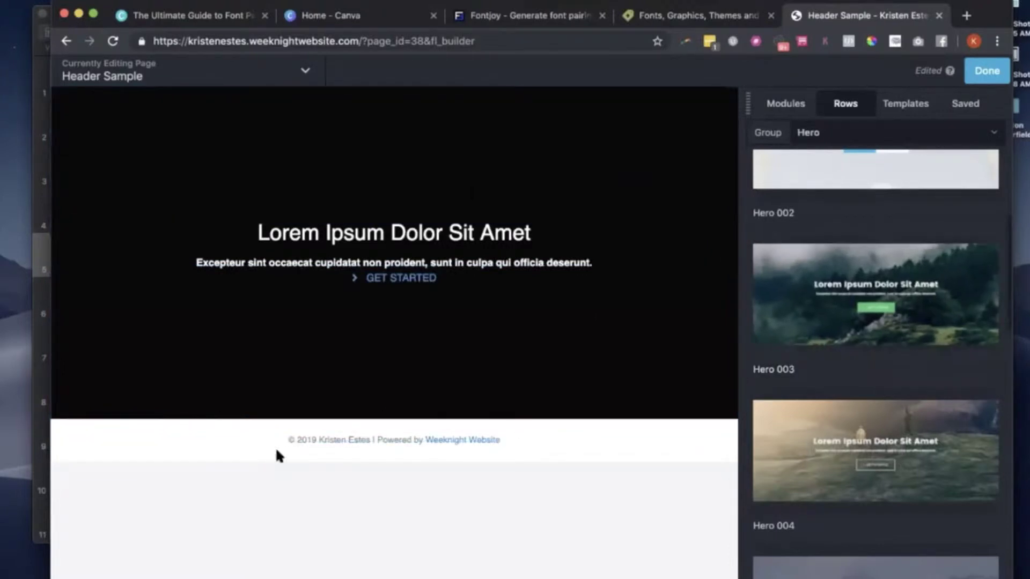
Step: Delete the Hero 003 row from the page and confirm the removal
left_click(159, 429)
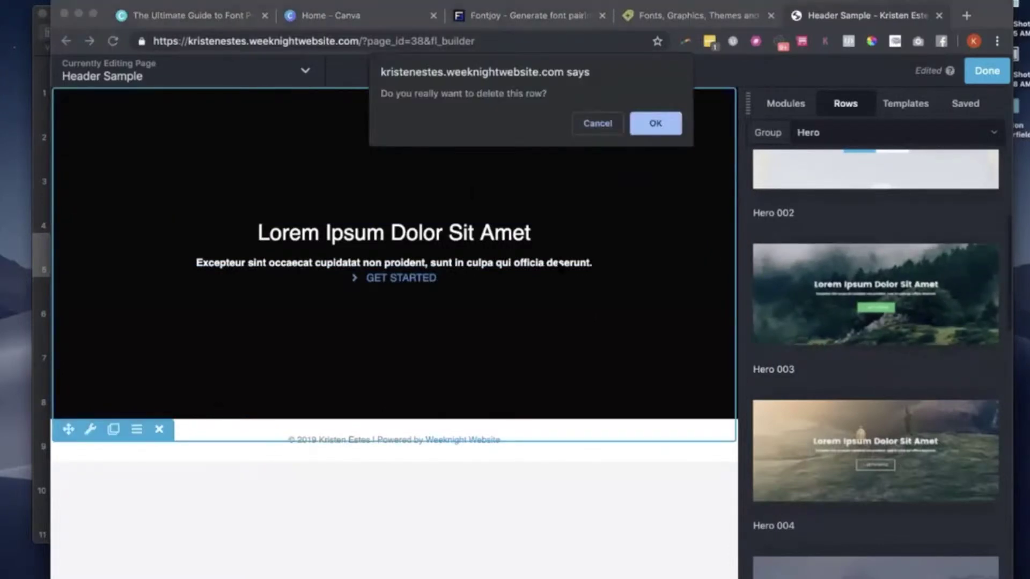
left_click(597, 123)
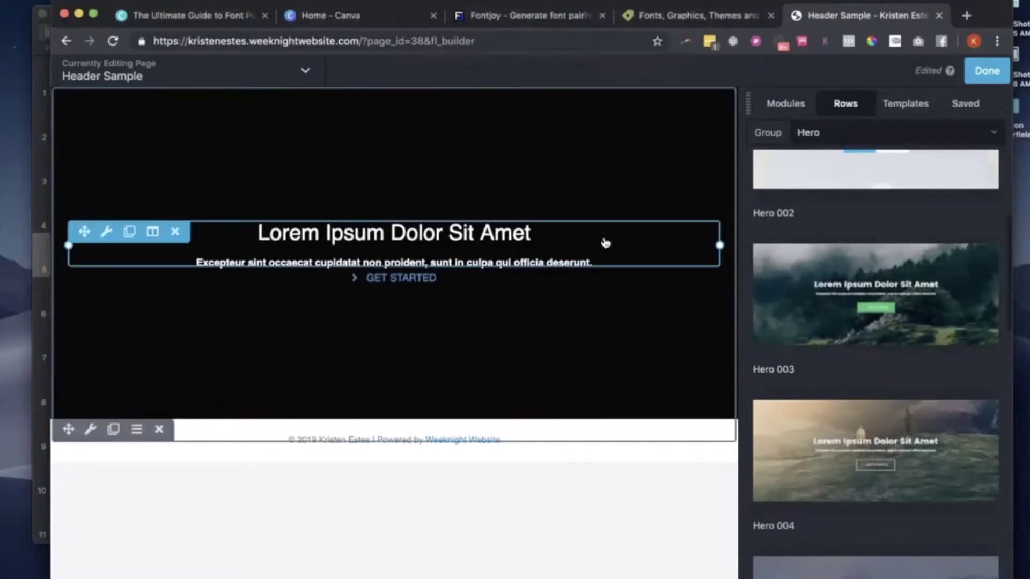
left_click(159, 429)
left_click(648, 129)
Step: Insert the Heroes 9 row with the coffee cup photo from the prebuilt Heroes rows into the page
scroll(811, 167, "down", 5)
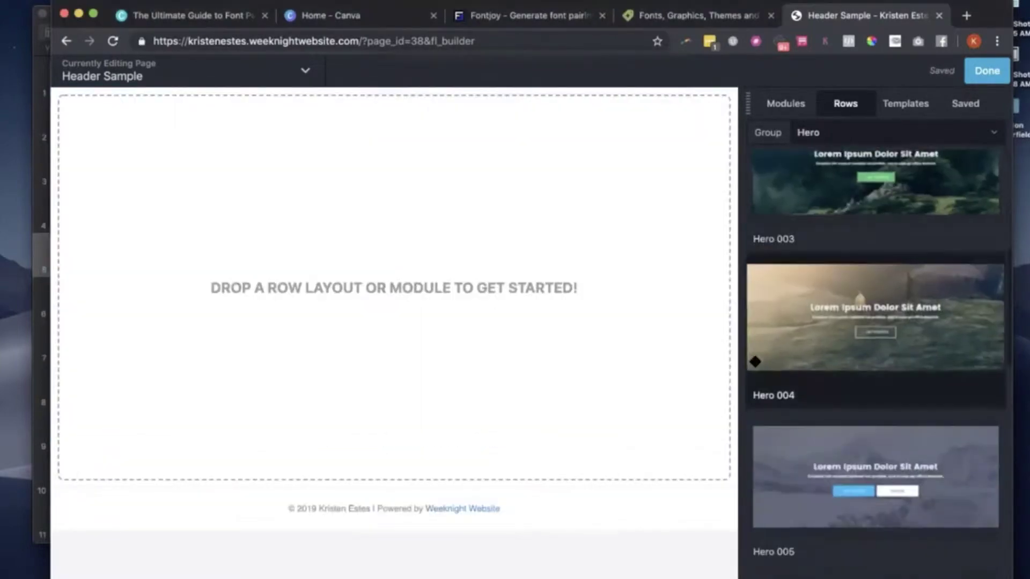
left_click(805, 134)
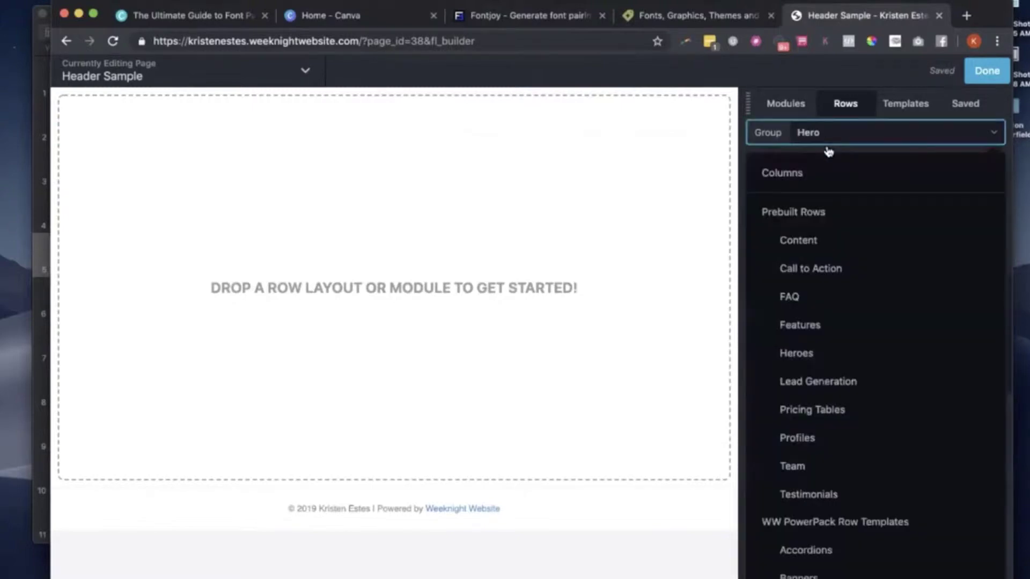
left_click(796, 353)
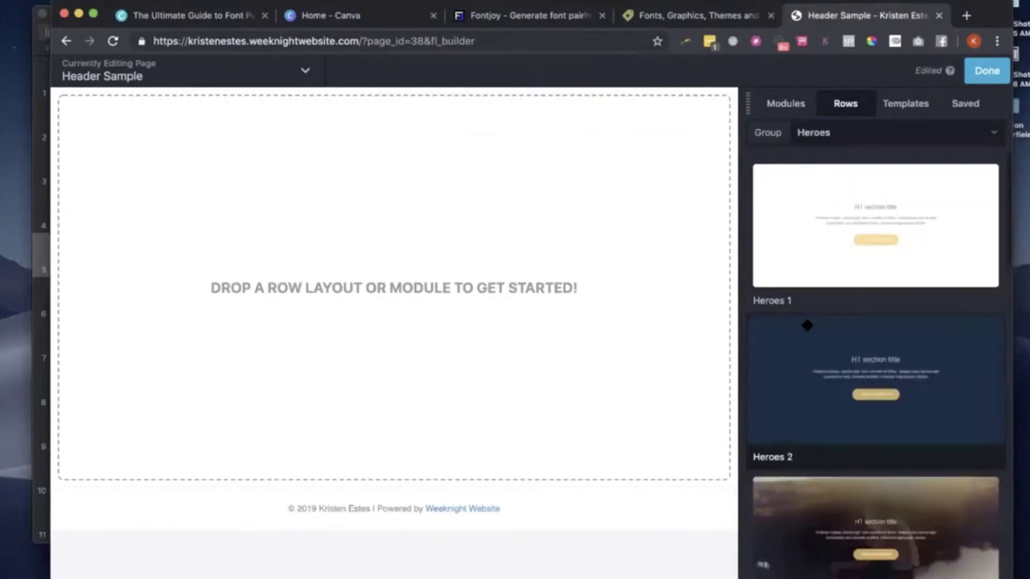
scroll(848, 229, "down", 7)
scroll(853, 231, "up", 1)
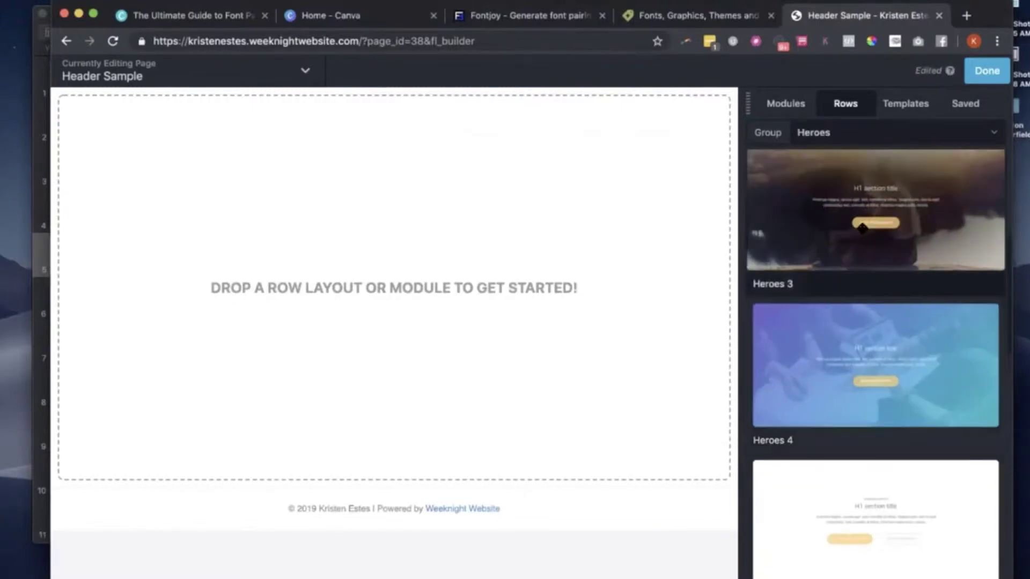
scroll(862, 232, "down", 3)
scroll(862, 228, "down", 8)
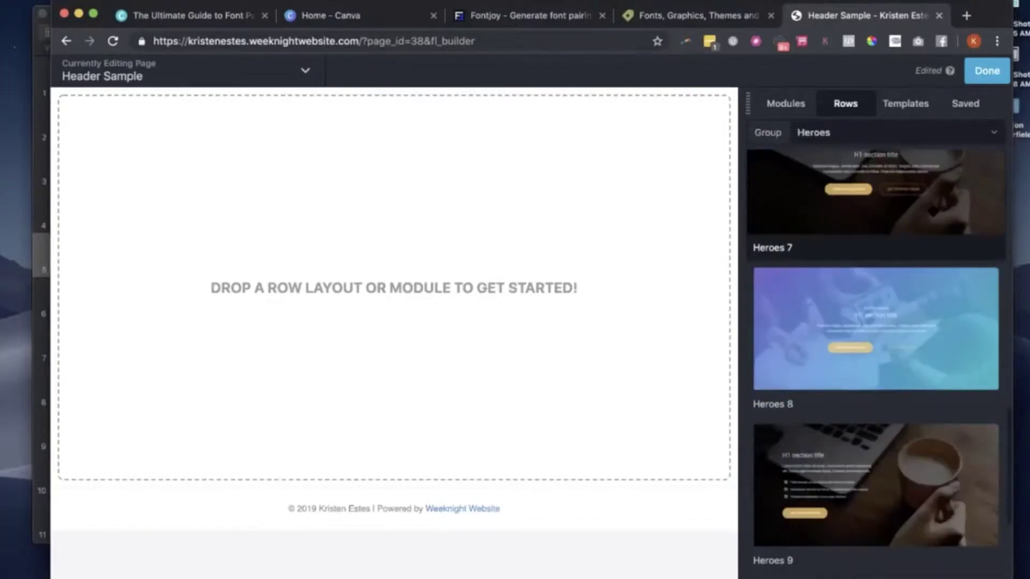
scroll(889, 313, "down", 4)
left_click_drag(875, 298, 542, 322)
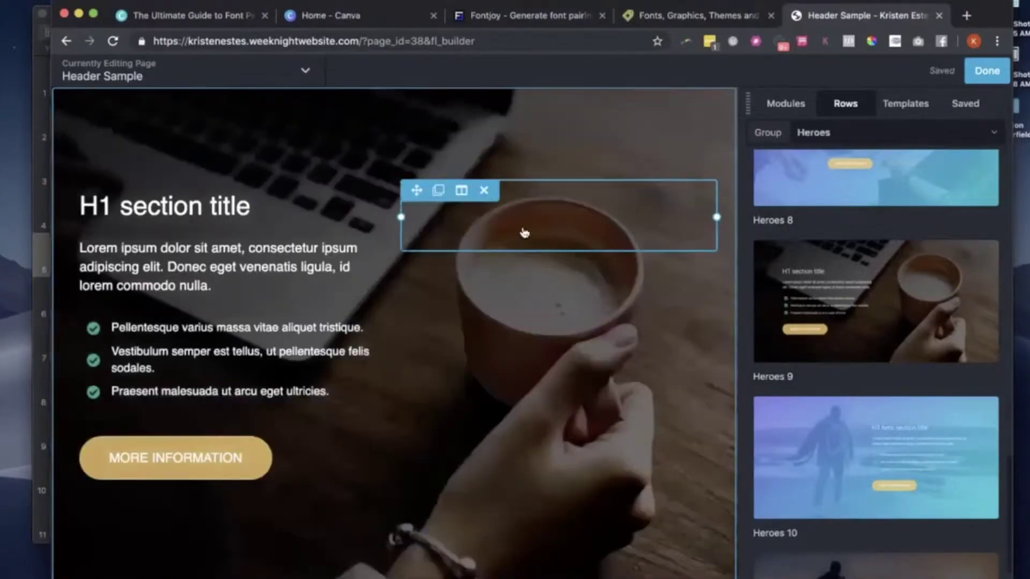
Step: Delete the three checklist items below the paragraph and the empty column beside the text in the hero row
left_click(175, 329)
key("Return")
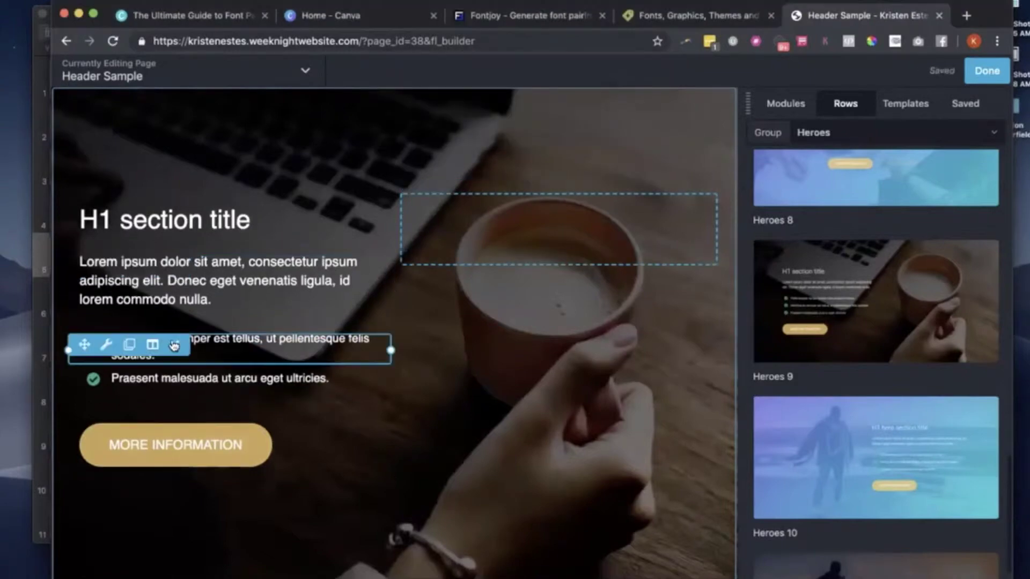
left_click(177, 346)
key("Return")
left_click(174, 358)
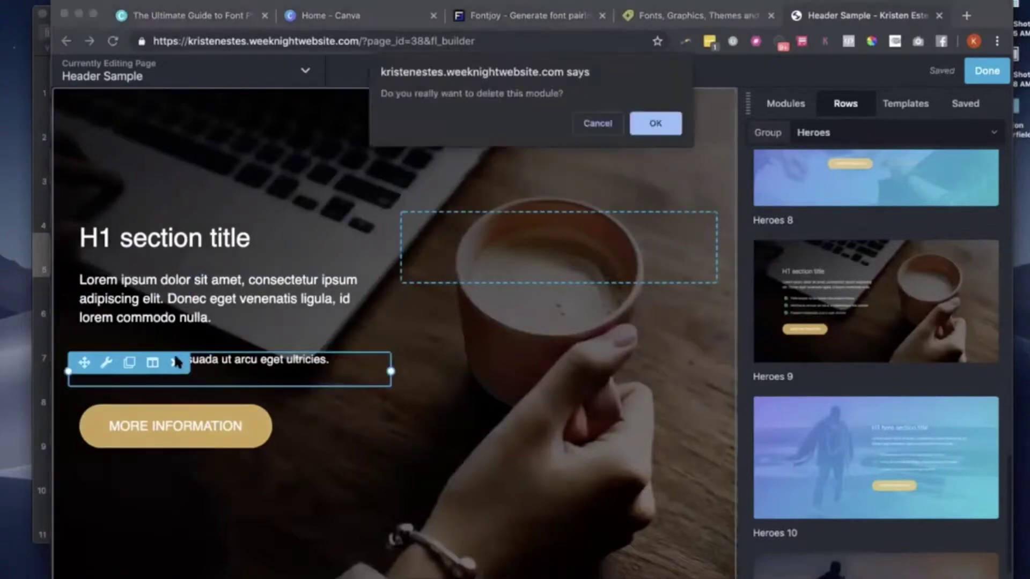
key("Return")
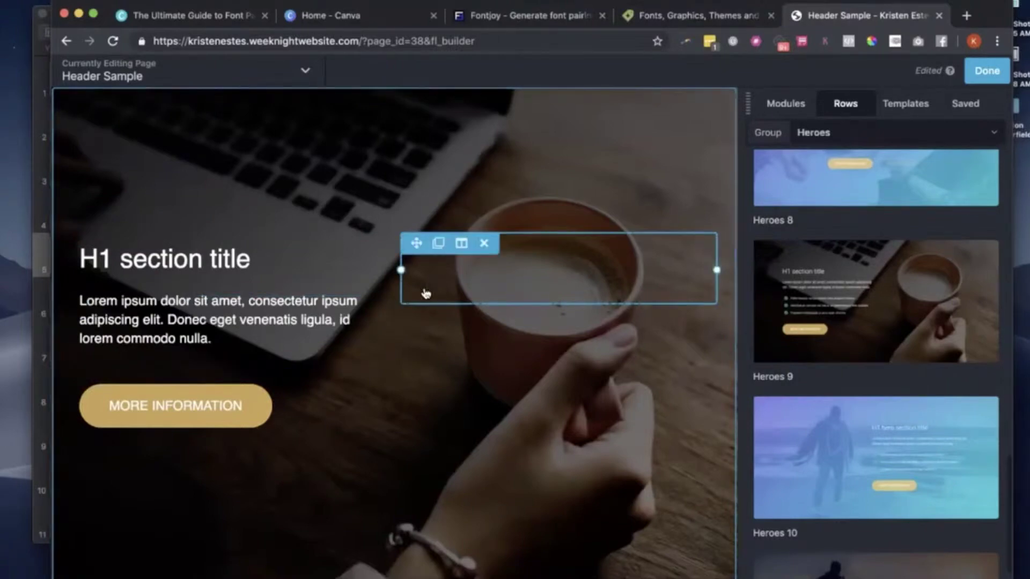
left_click(484, 243)
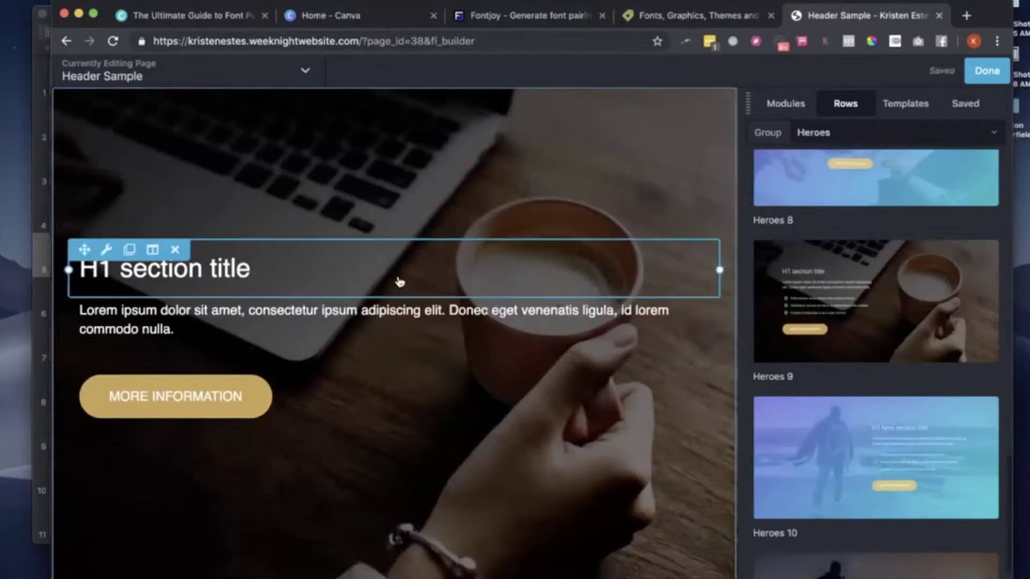
Step: Center-align the "H1 section title" heading in its font settings
left_click(357, 264)
left_click(874, 158)
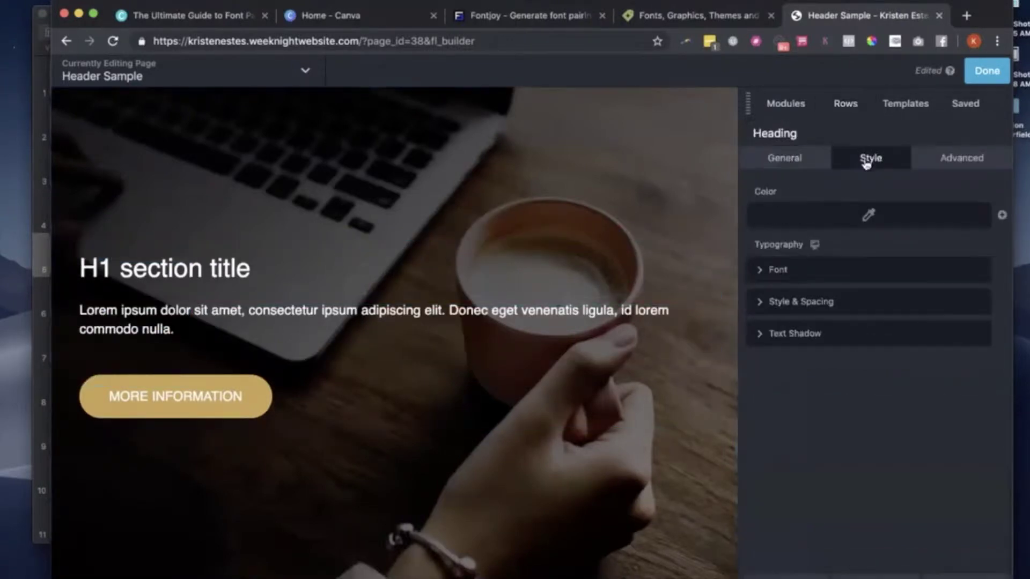
left_click(861, 272)
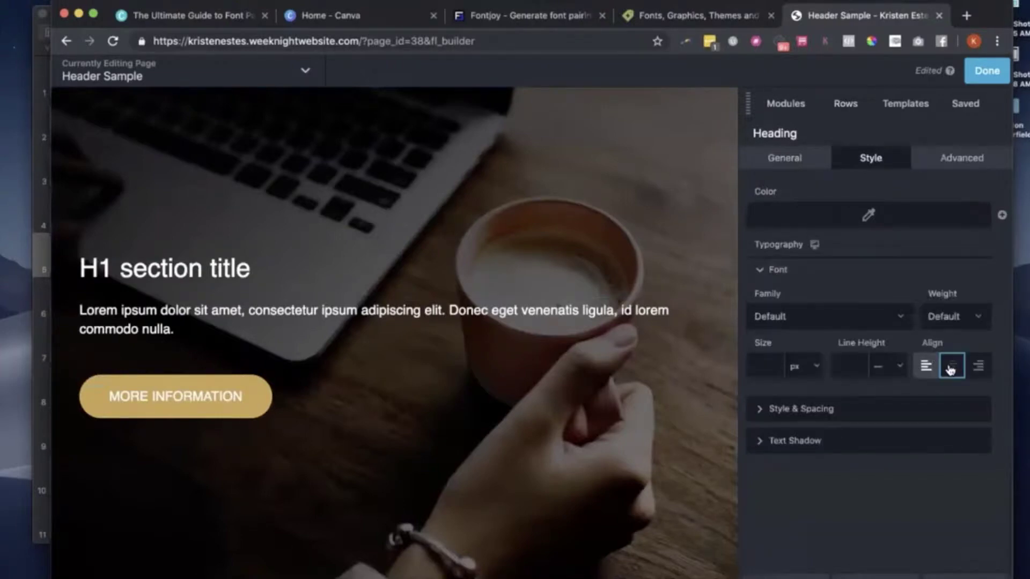
left_click(952, 365)
Step: Center-align the Lorem ipsum paragraph below the heading in its font settings
left_click(507, 312)
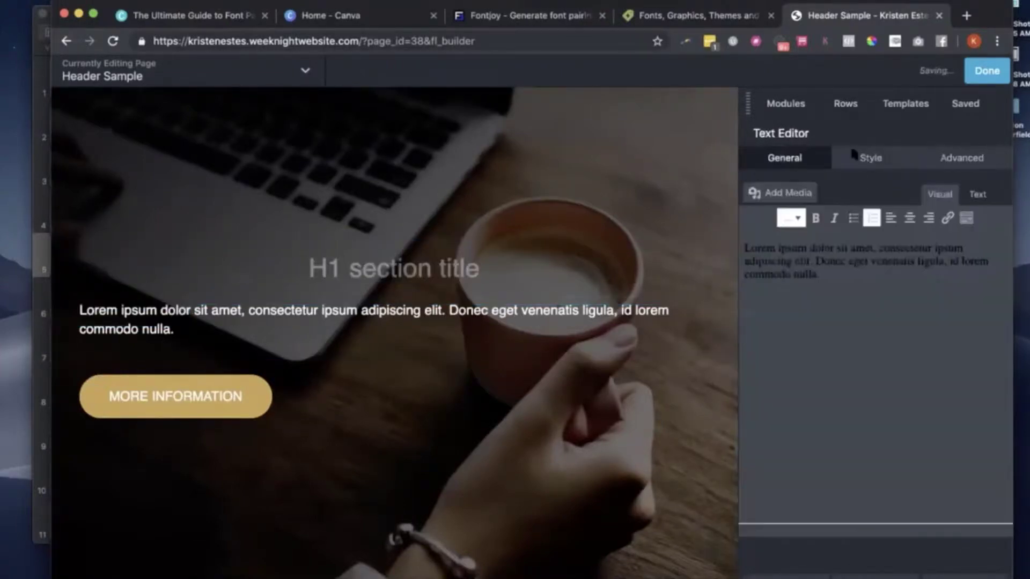
left_click(785, 104)
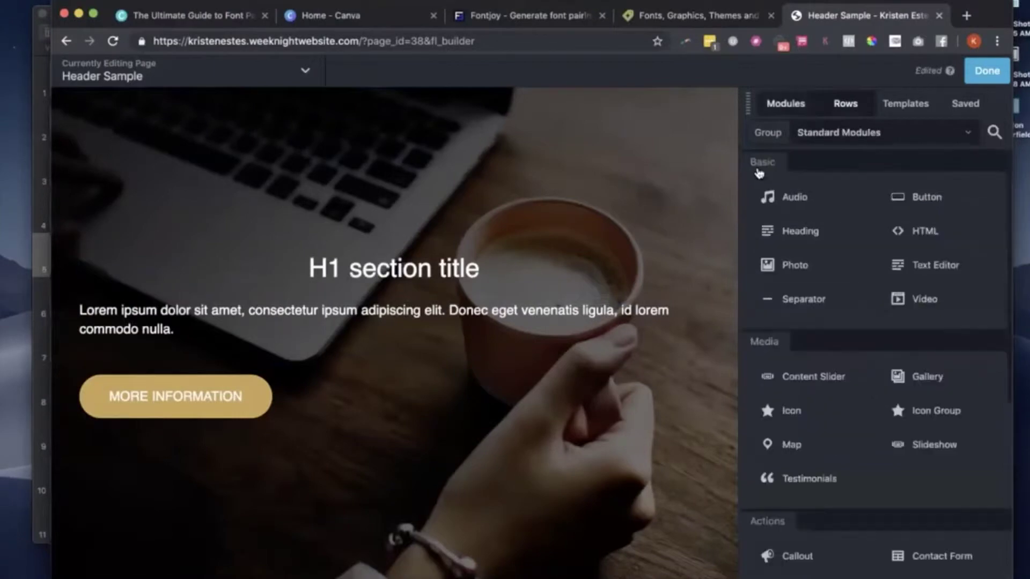
left_click(539, 314)
left_click(868, 158)
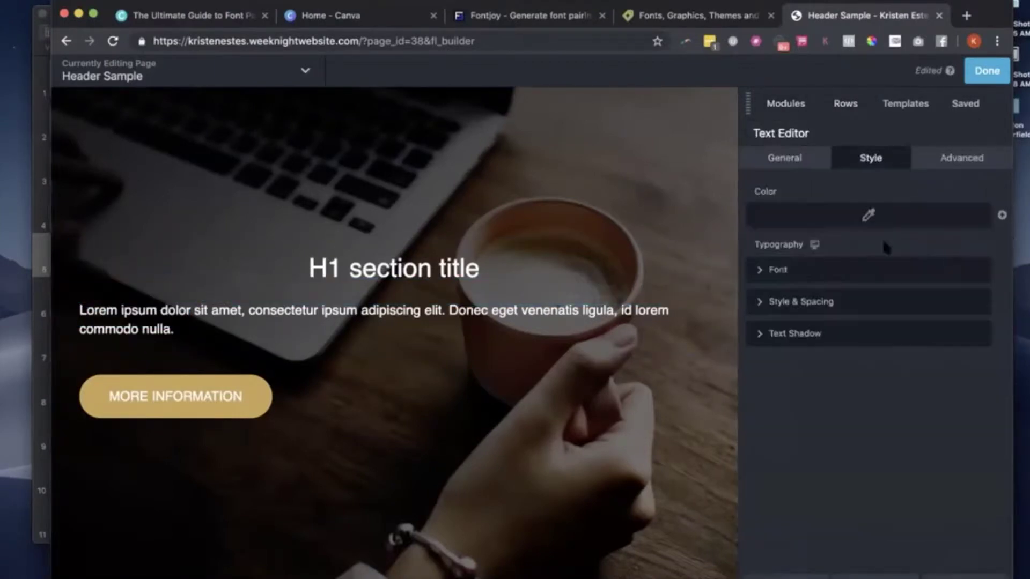
left_click(885, 272)
left_click(952, 365)
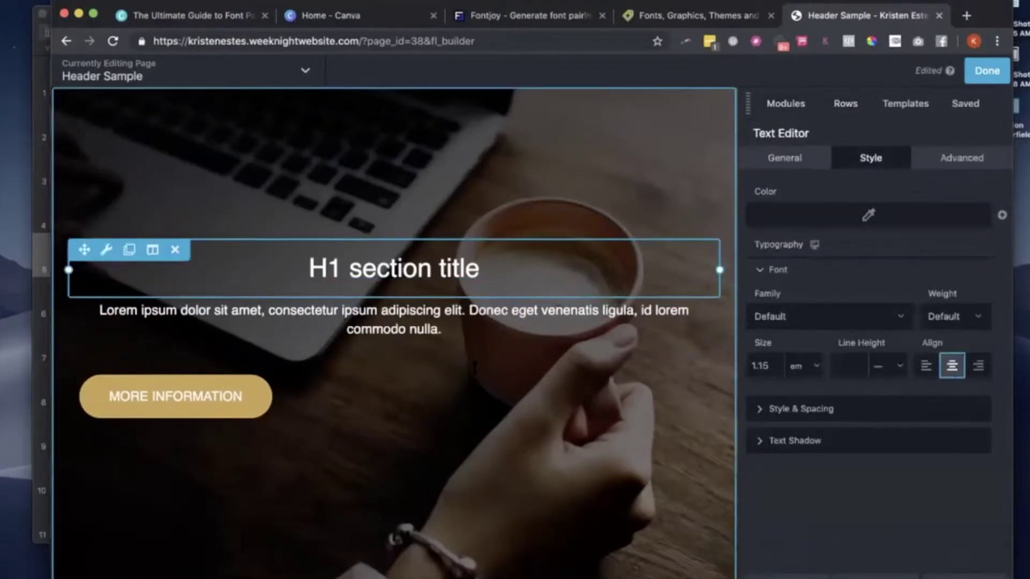
Step: Center-align the "MORE INFORMATION" button in its style settings
left_click(701, 378)
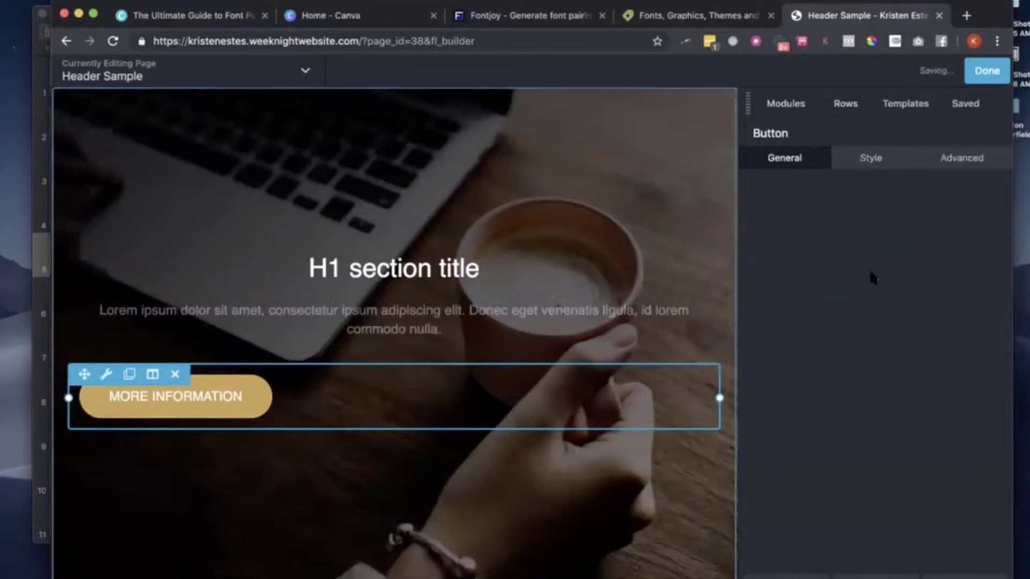
left_click(871, 158)
left_click(786, 276)
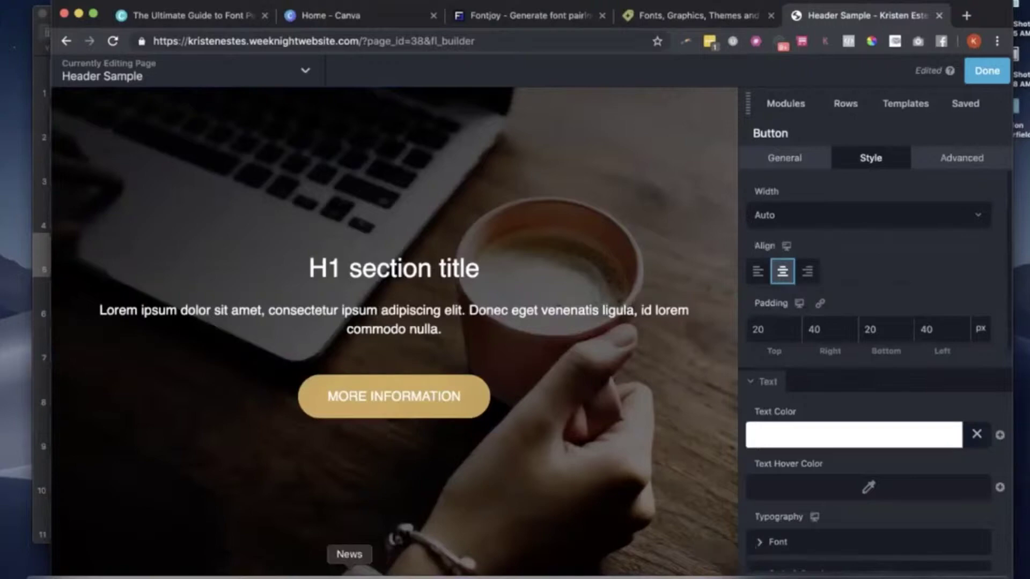
Step: Switch to the Keynote presentation, play the slides through to the Google Font pairing tip, and return to the page builder
left_click(271, 575)
left_click(217, 30)
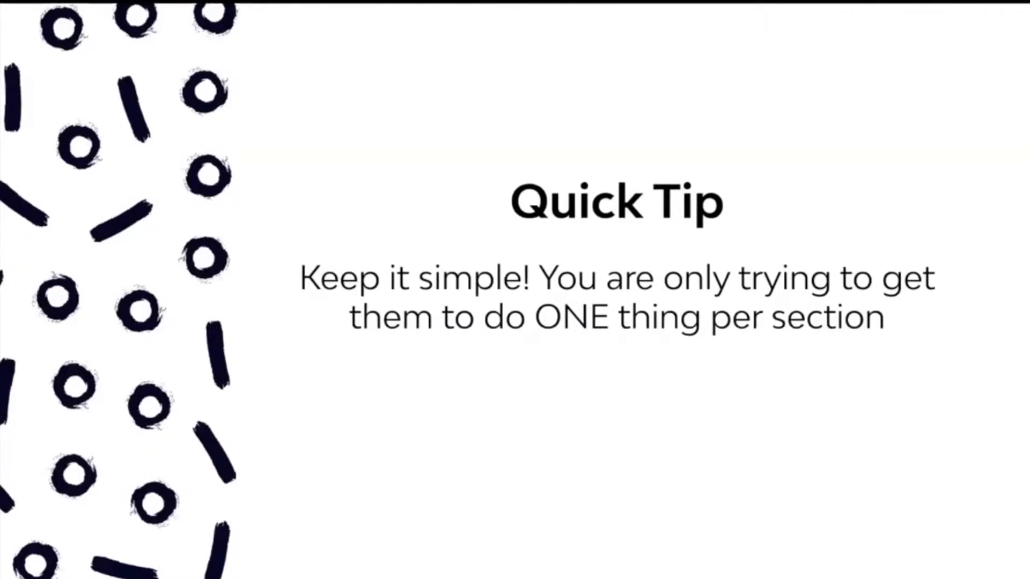
key("Right")
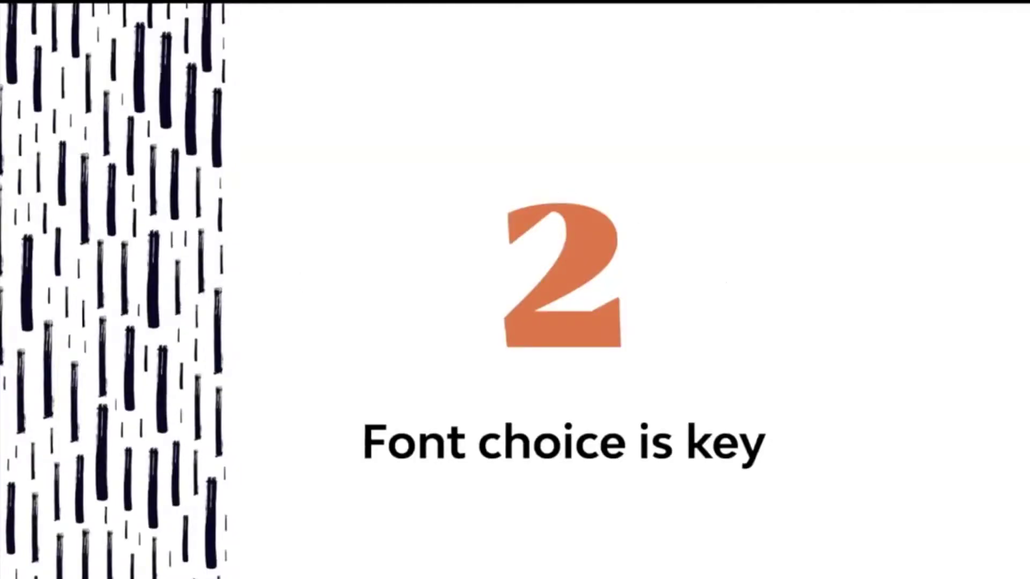
key("Right")
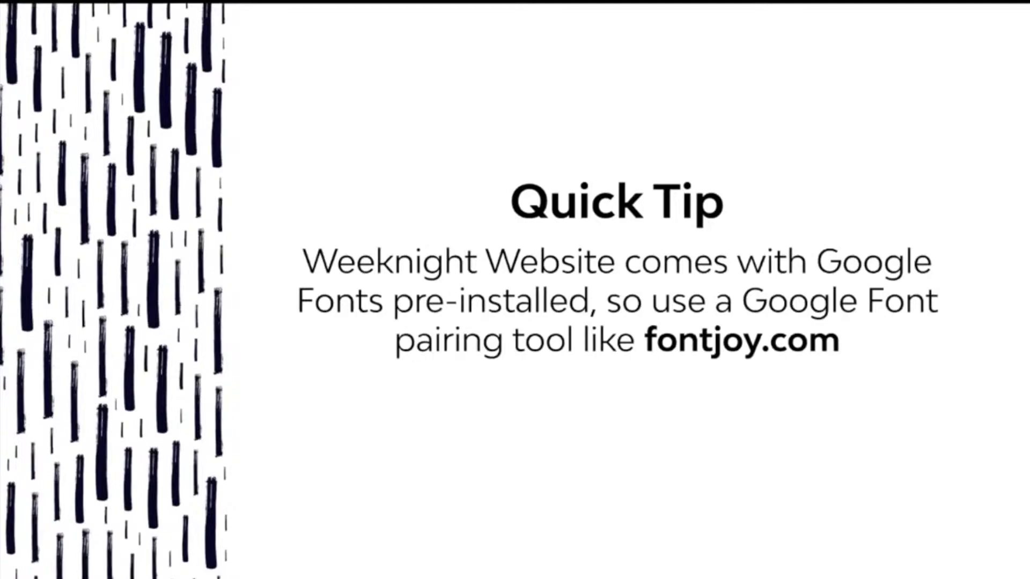
key("Escape")
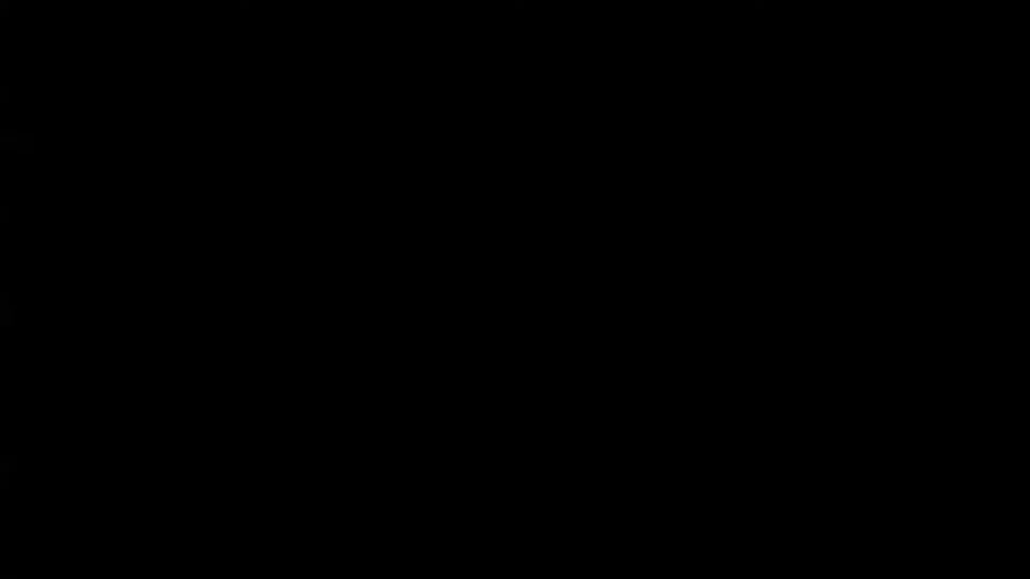
left_click(891, 240)
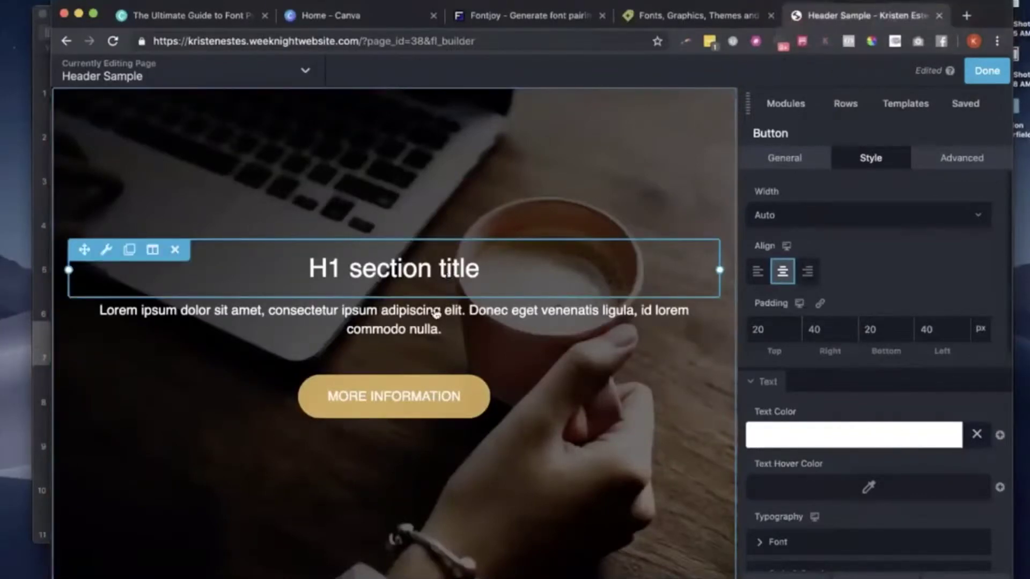
Step: Open the settings of the "H1 section title" heading
left_click(433, 274)
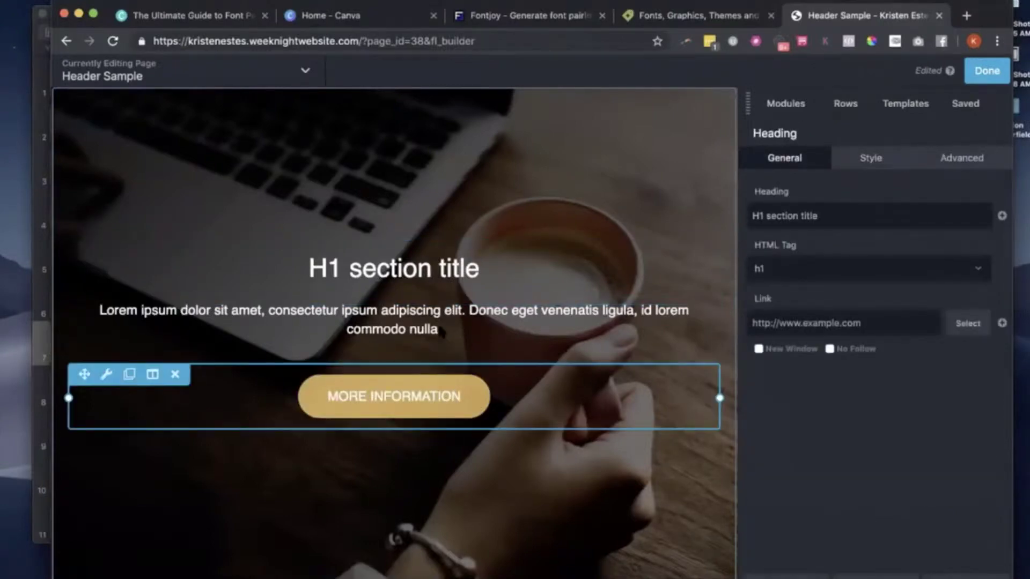
mouse_move(990, 11)
left_mouse_down()
mouse_move(993, 39)
mouse_move(991, 23)
left_mouse_up()
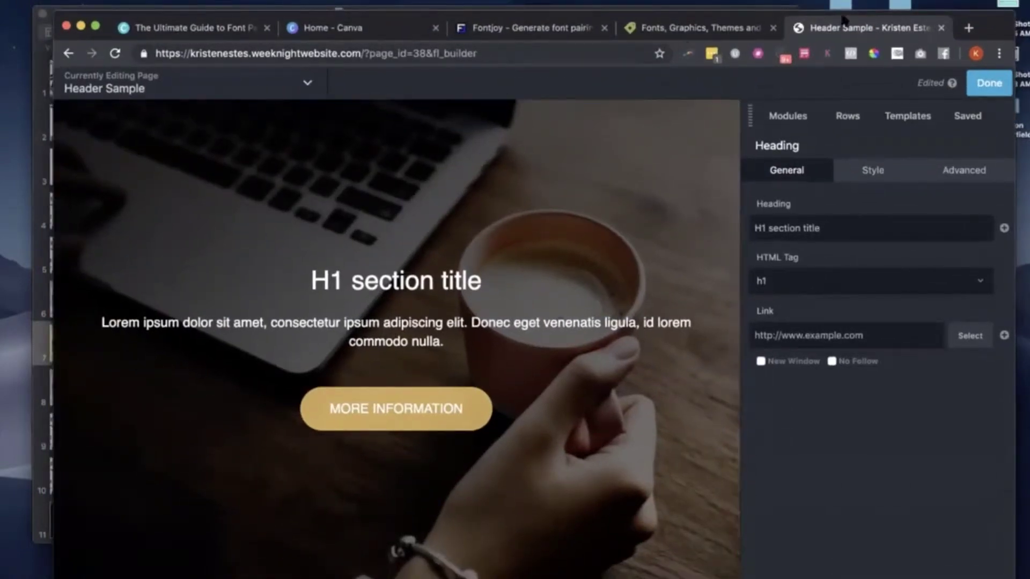
mouse_move(1003, 19)
left_mouse_down()
mouse_move(994, 48)
mouse_move(1017, 3)
mouse_move(1008, 3)
left_mouse_up()
Step: Switch to the Fontjoy site and generate new font pairings twice
left_click(566, 47)
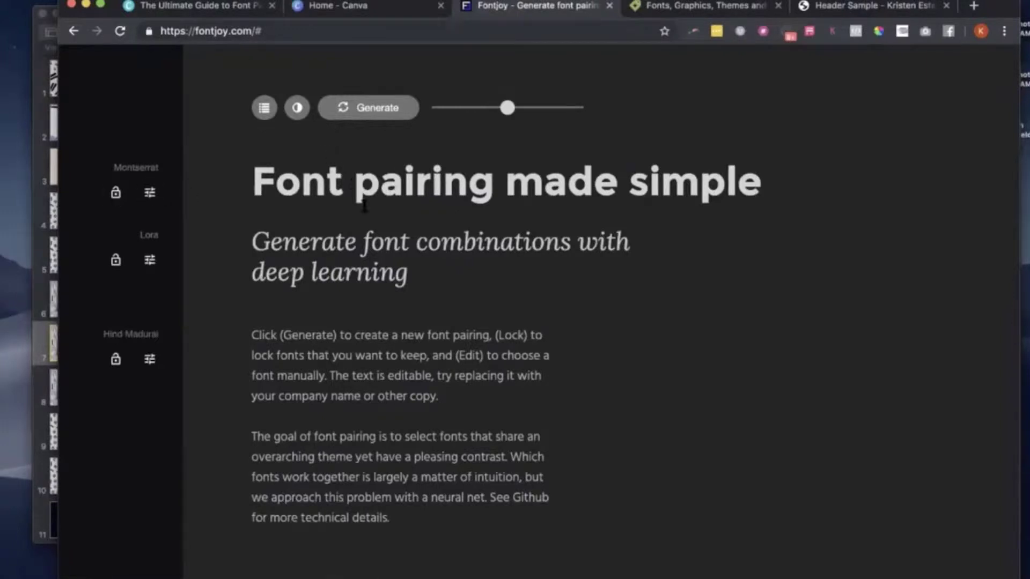
left_click(395, 115)
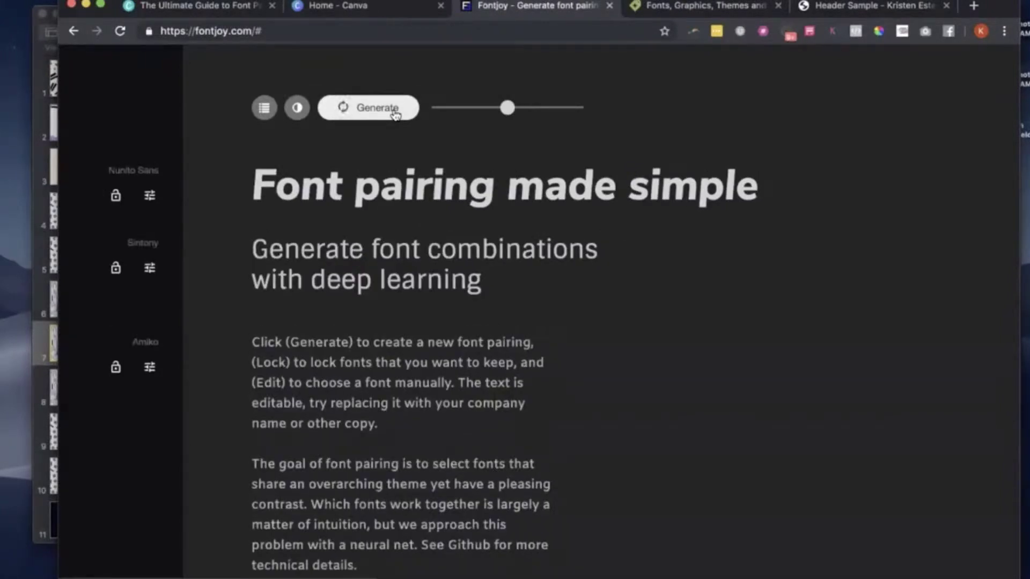
left_click(396, 113)
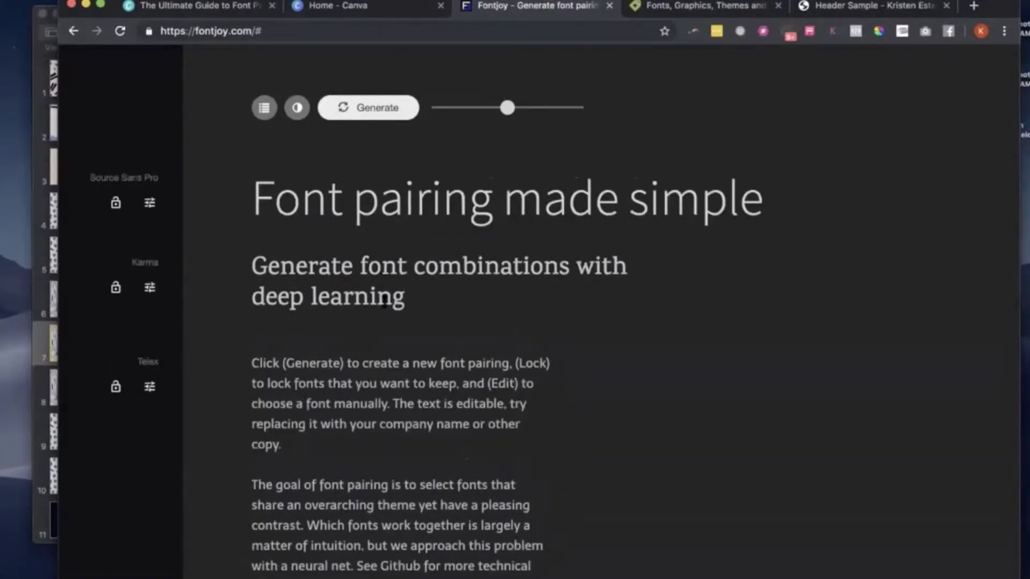
Step: Replace the Source Sans Pro headline font with Proza Libre from the list of similar fonts
left_click(153, 207)
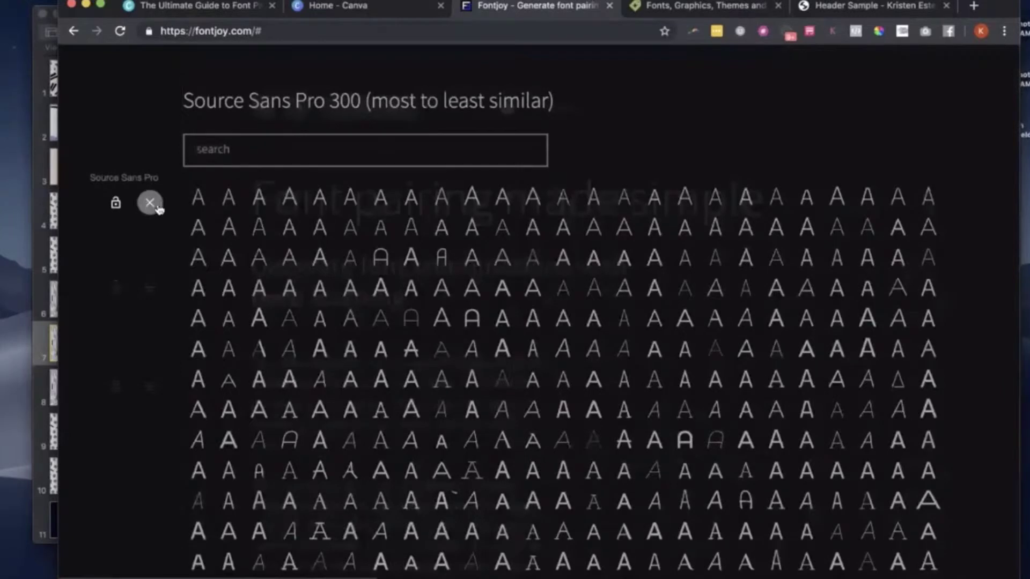
left_click(150, 204)
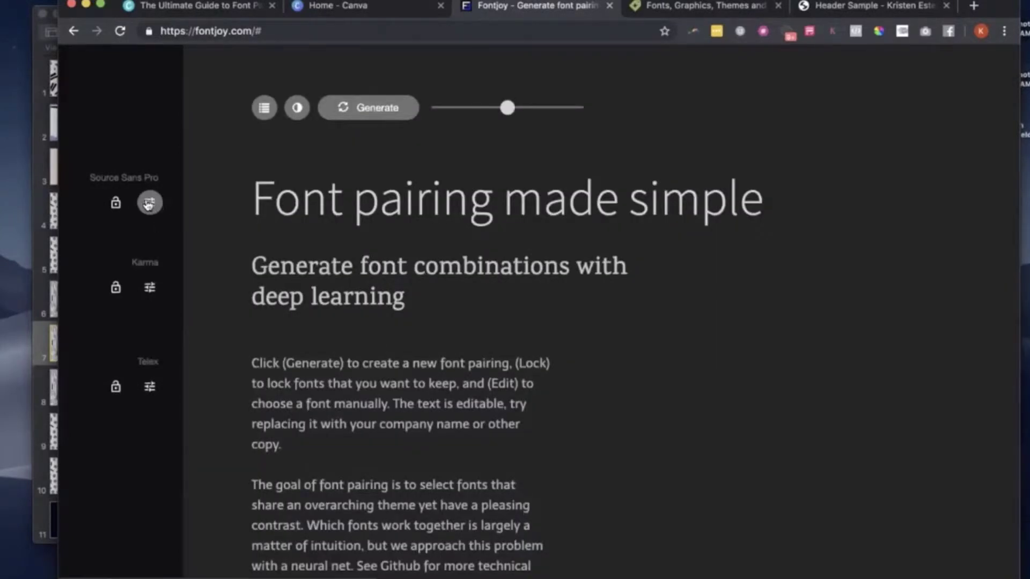
left_click(149, 204)
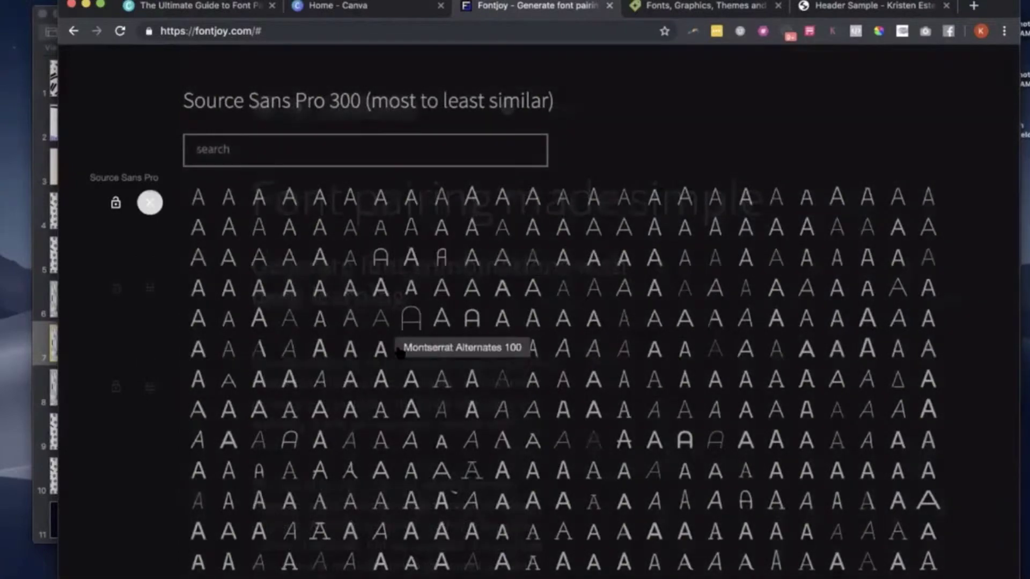
scroll(399, 351, "down", 3)
scroll(400, 351, "down", 3)
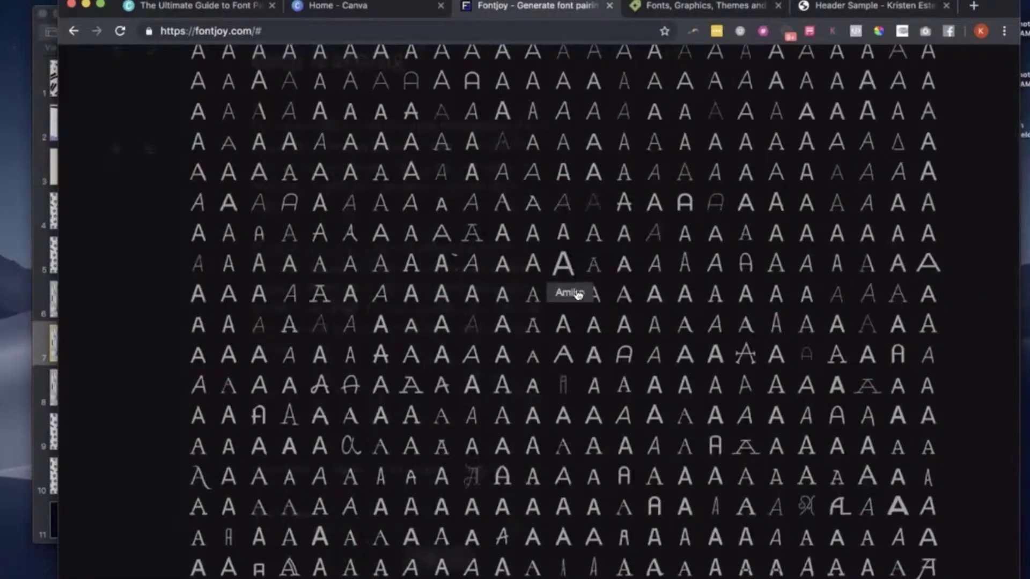
scroll(588, 317, "down", 1)
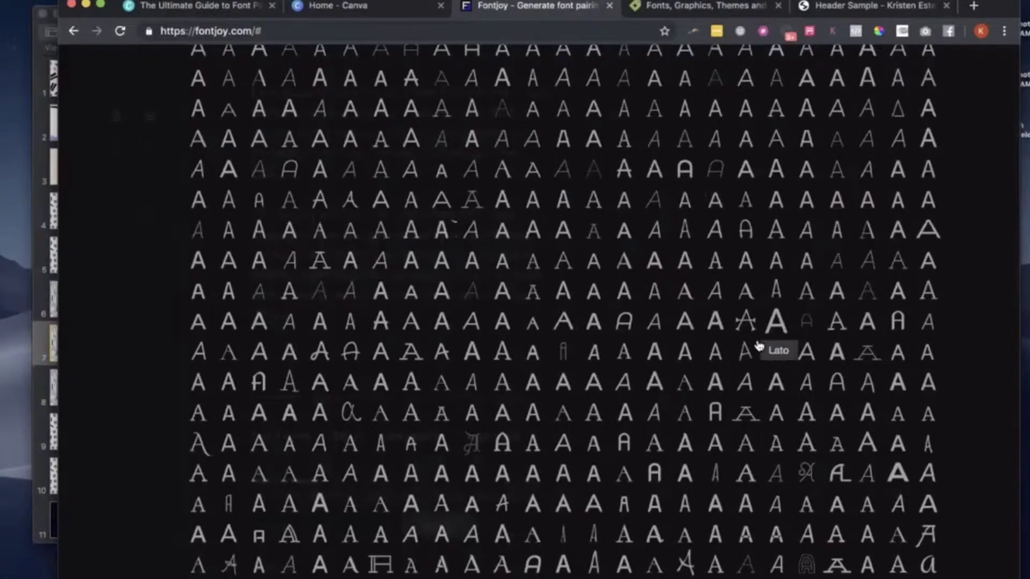
left_click(718, 388)
scroll(555, 322, "up", 5)
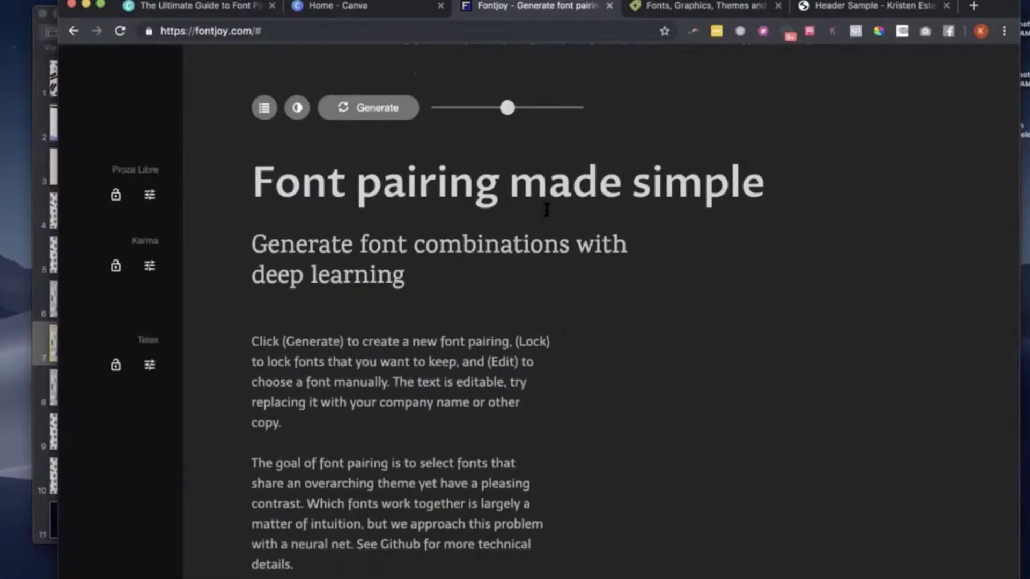
Step: Lock the Proza Libre headline font and generate new subheading and body fonts to pair with it
left_click(116, 194)
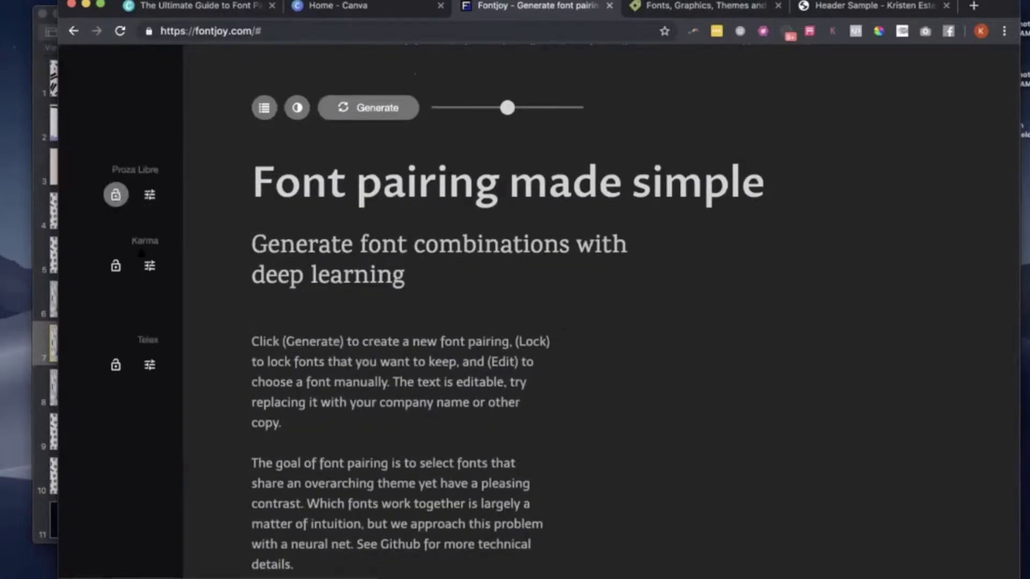
scroll(160, 280, "down", 3)
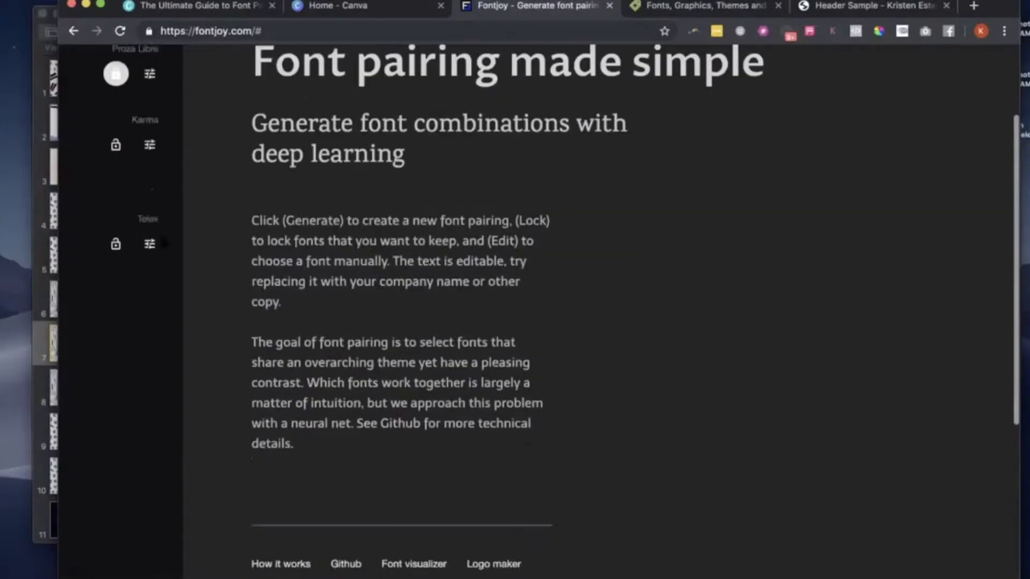
scroll(163, 244, "up", 2)
scroll(332, 129, "up", 1)
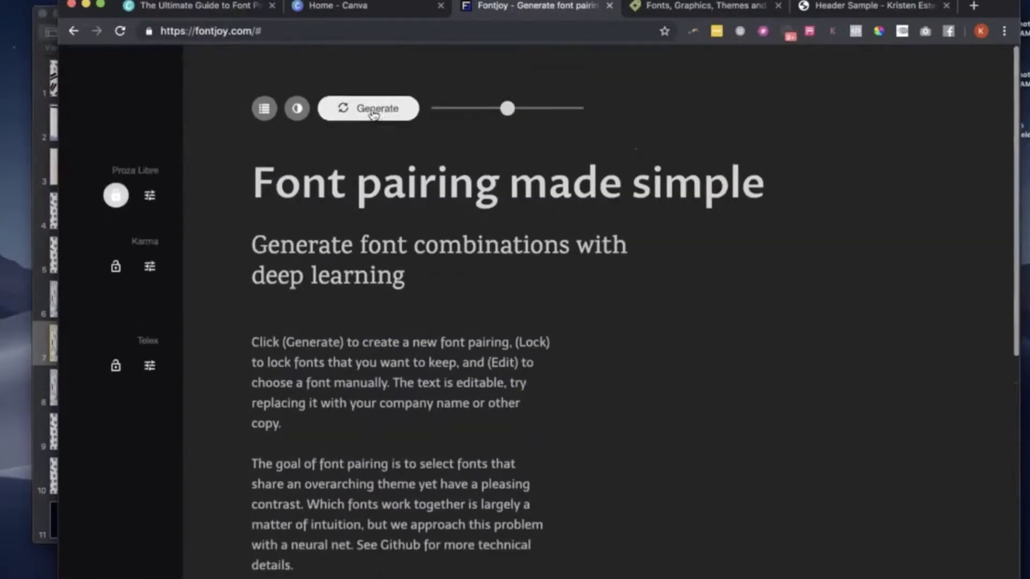
left_click(387, 131)
left_click(388, 132)
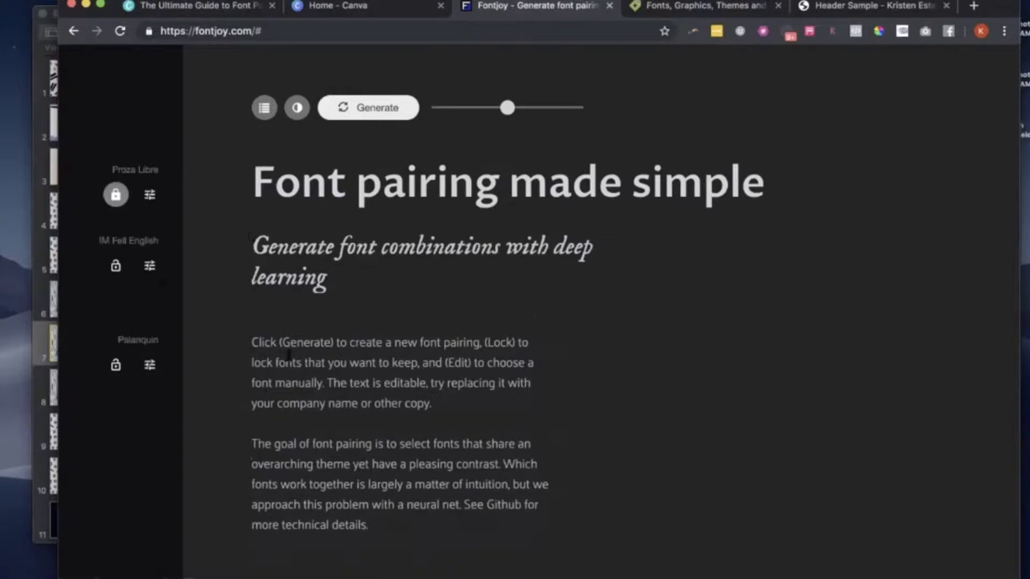
Step: Switch to Keynote, present slide 8 "You want 3 fonts total", and return to Fontjoy
left_click_drag(1010, 7, 1009, 26)
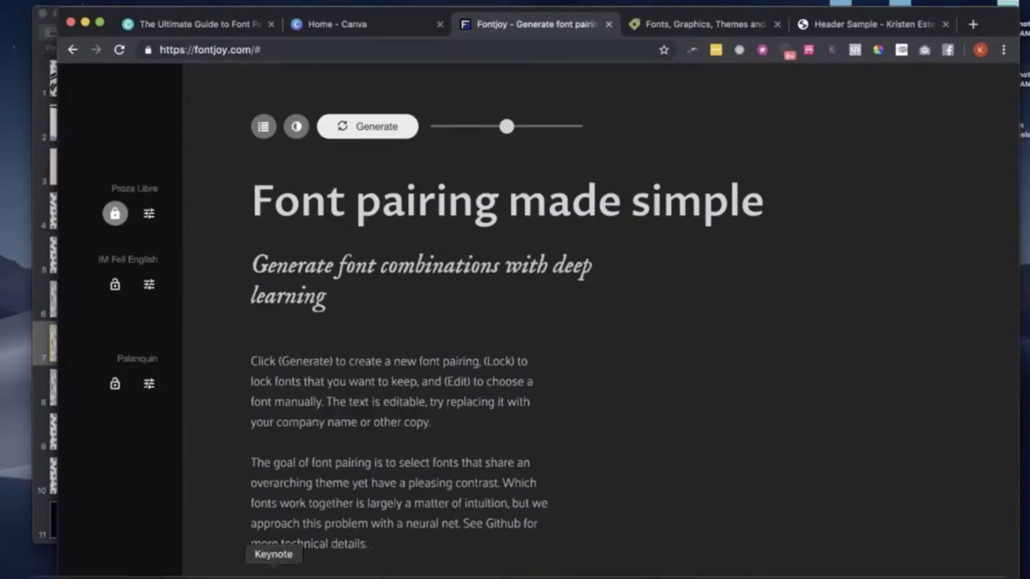
left_click(273, 577)
left_click(95, 387)
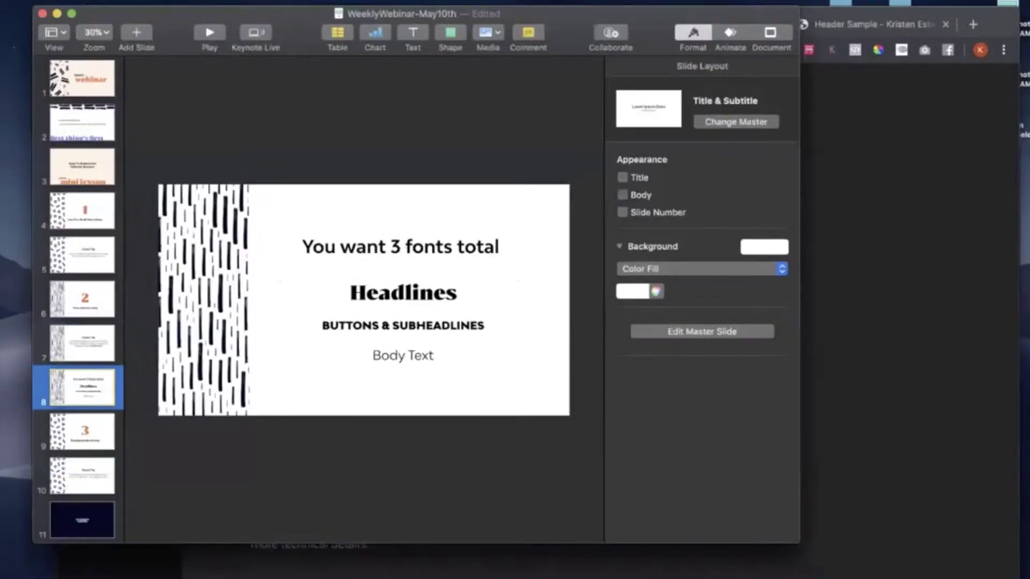
left_click(211, 31)
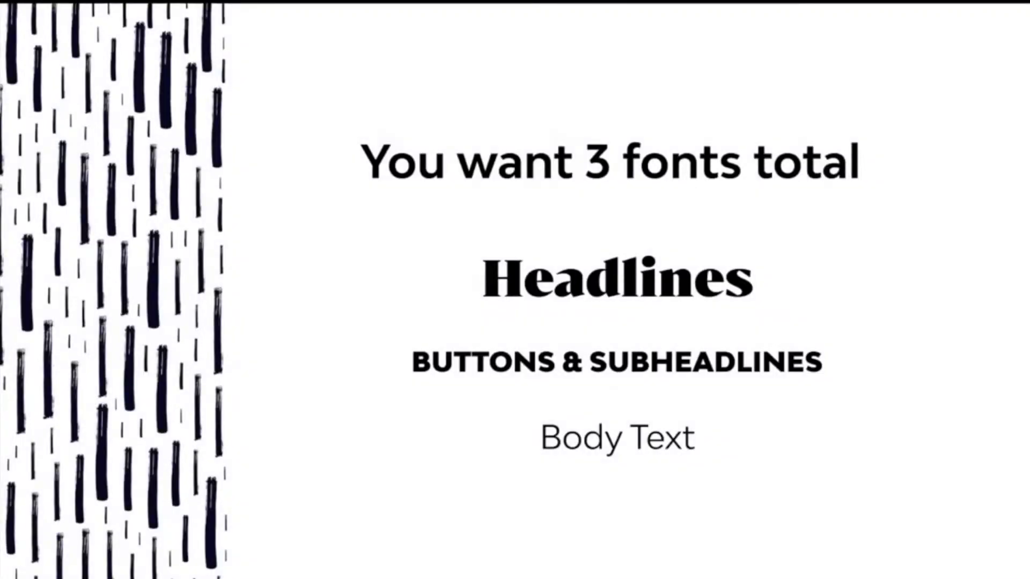
key("Escape")
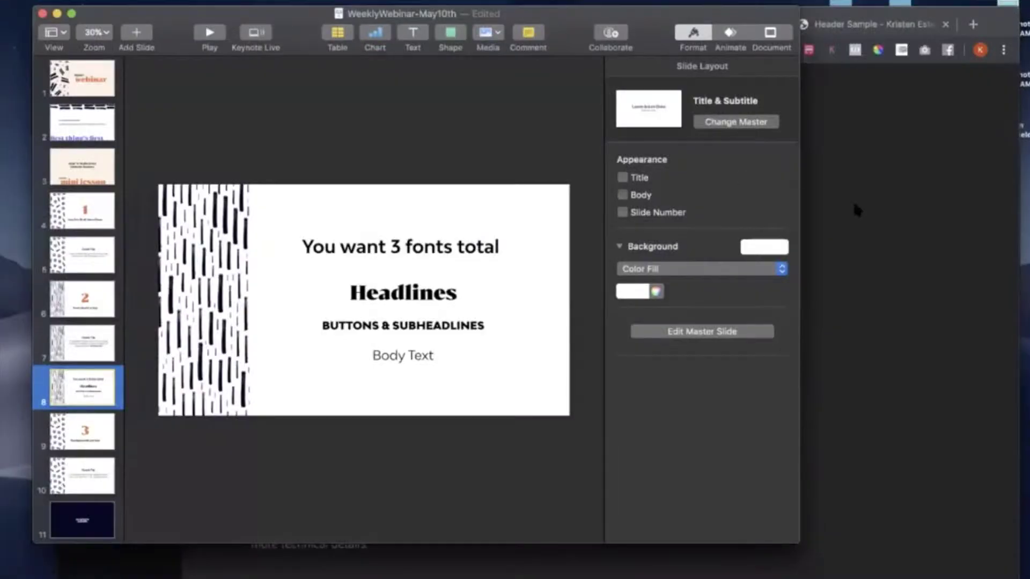
left_click(856, 211)
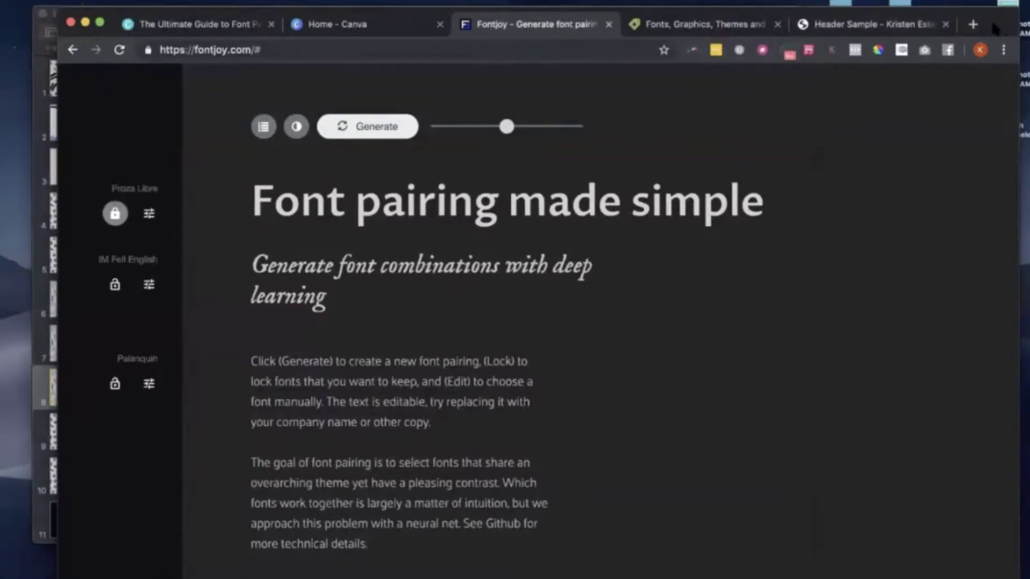
Step: Return to the Header Sample page and set the H1 heading's font family to Proza Libre
left_click_drag(995, 30, 975, 17)
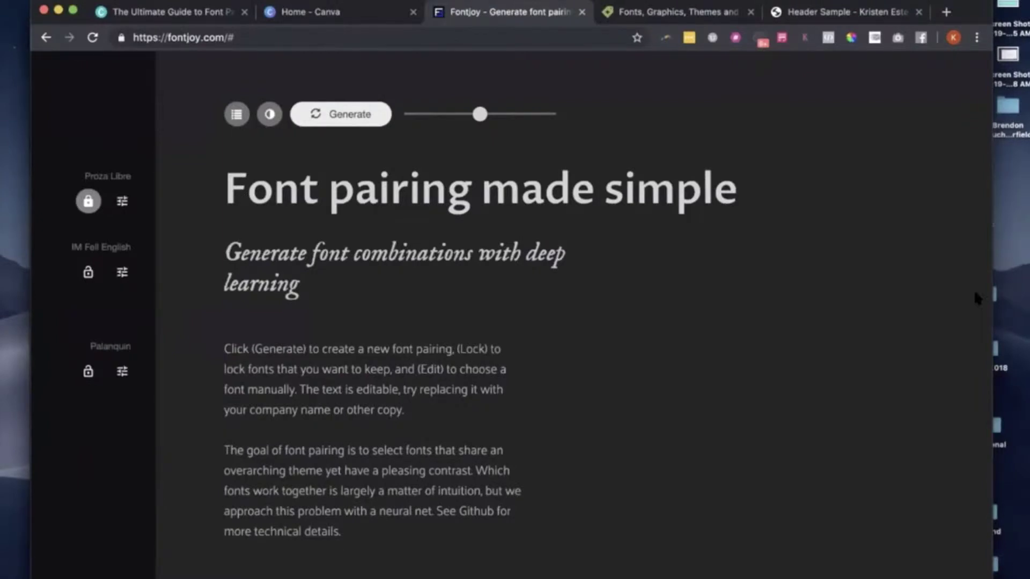
mouse_move(979, 18)
left_mouse_down()
mouse_move(977, 41)
mouse_move(970, 20)
left_mouse_up()
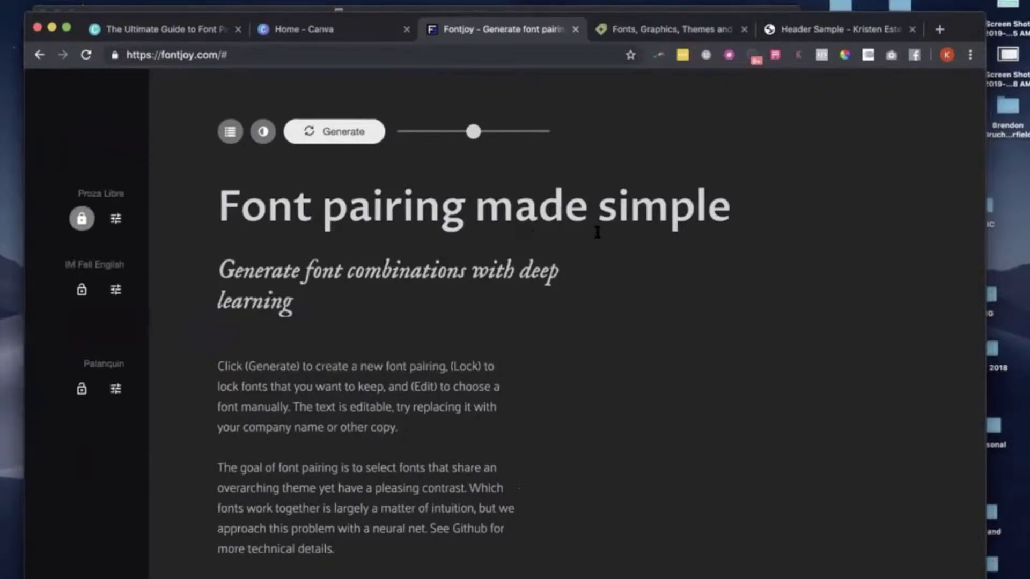
left_click(801, 33)
left_click(467, 292)
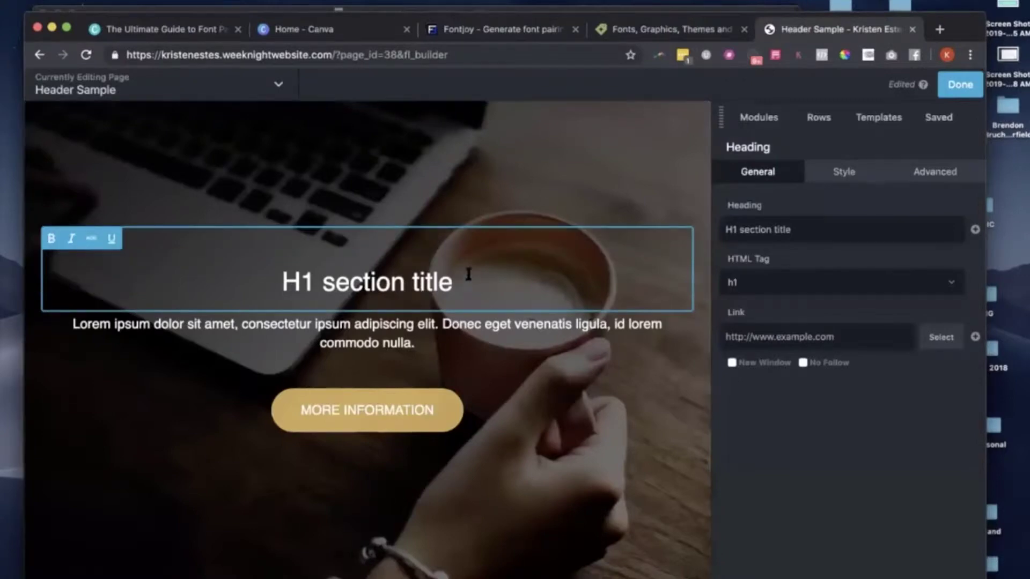
left_click(842, 172)
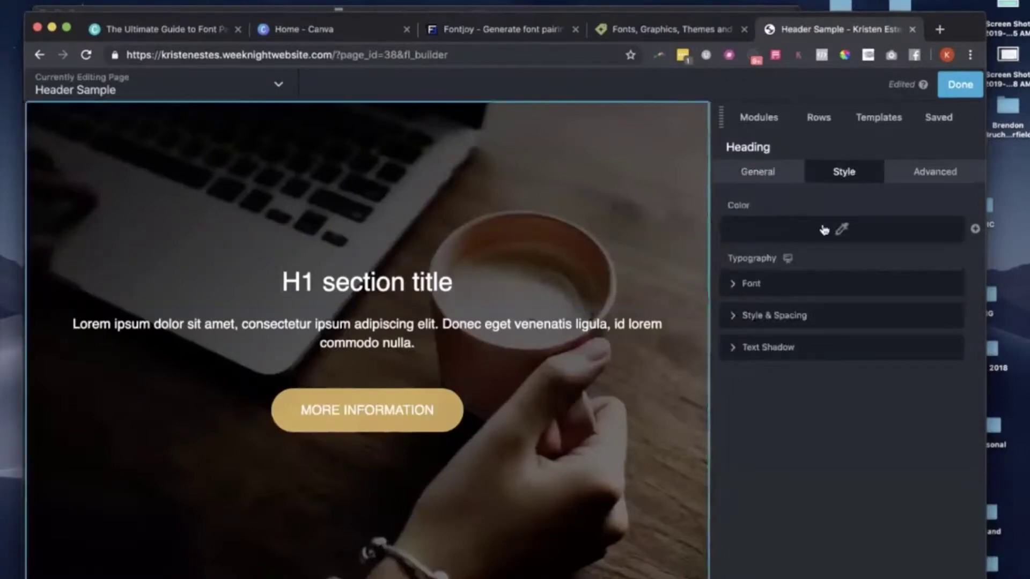
left_click(792, 294)
left_click(783, 333)
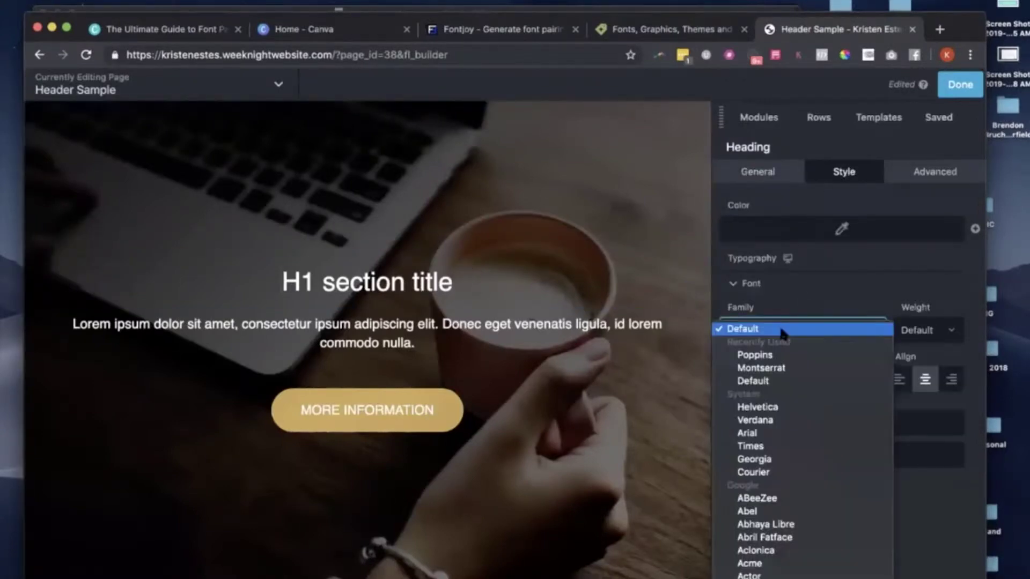
scroll(782, 333, "down", 20)
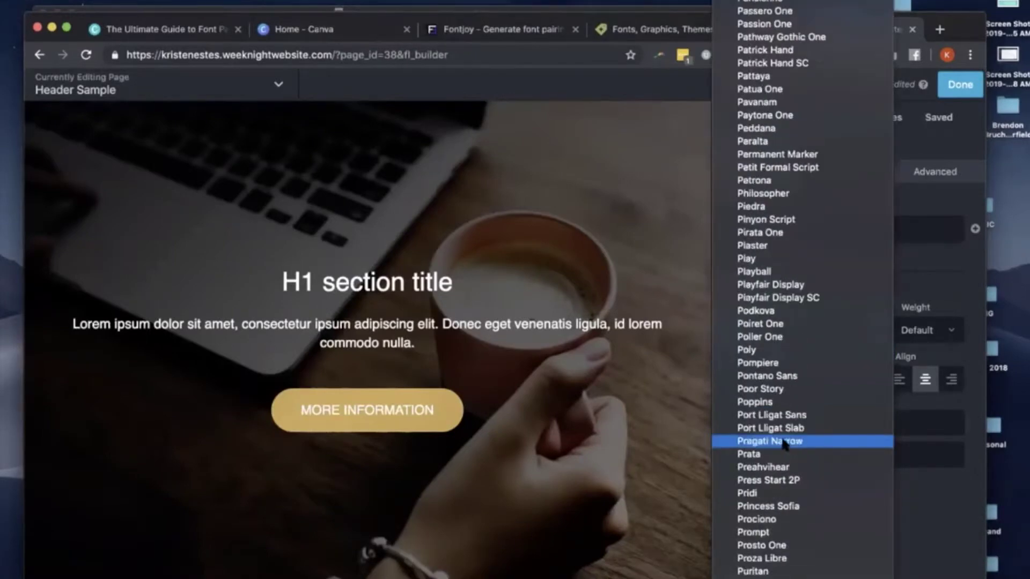
left_click(768, 560)
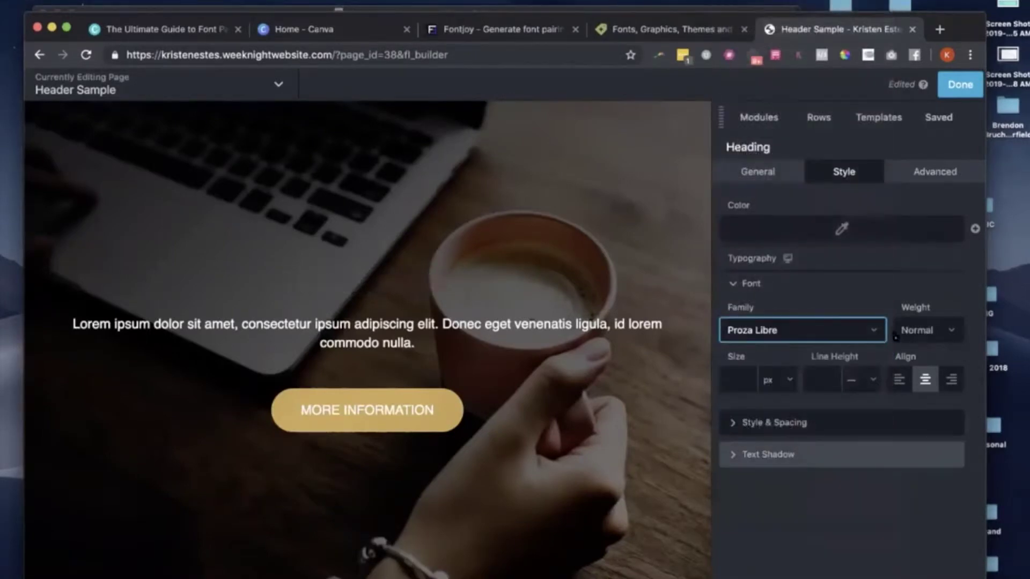
Step: Set the H1 heading's font weight to Bold and its size to 50 px
left_click(922, 336)
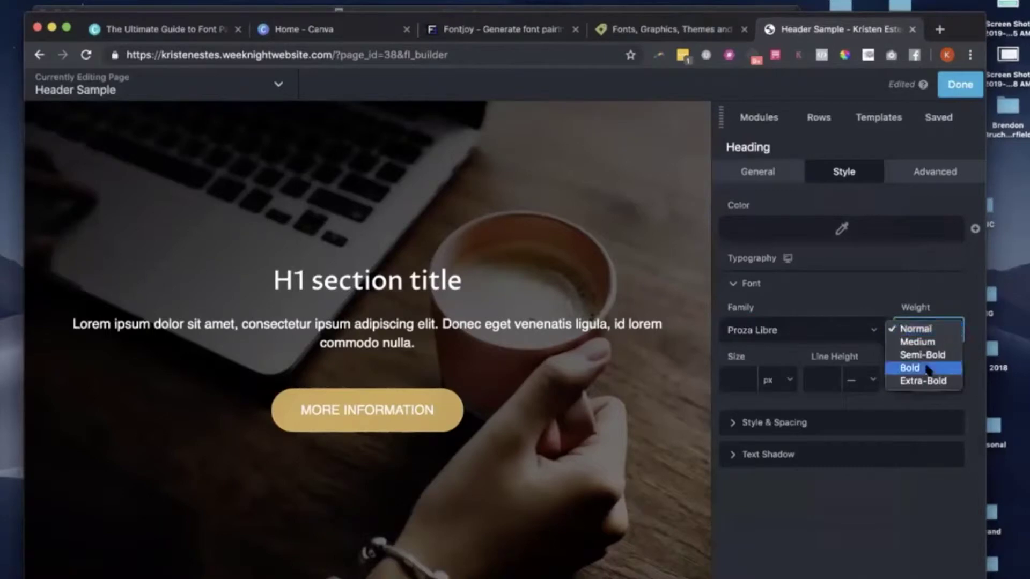
left_click(912, 368)
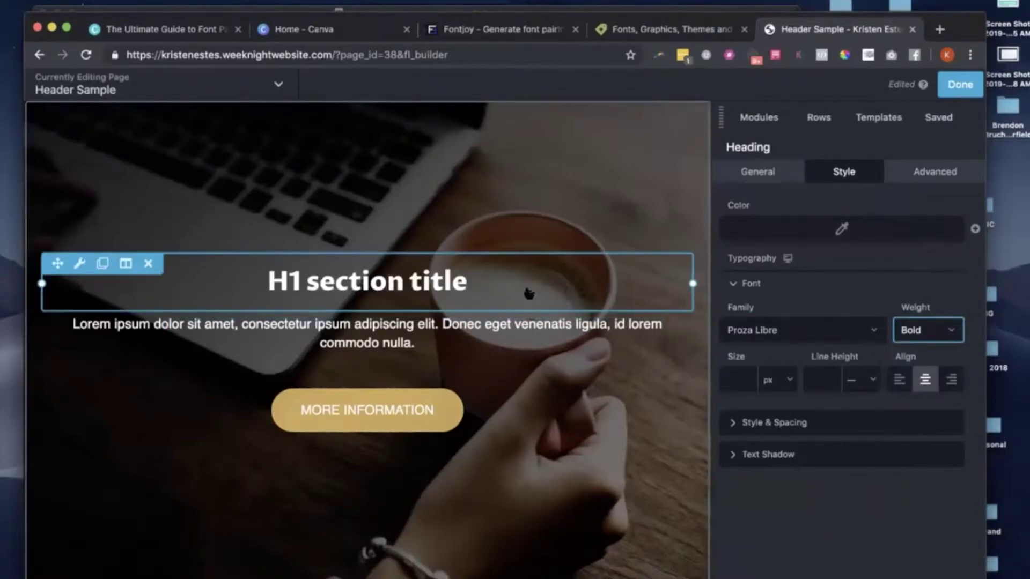
left_click(738, 379)
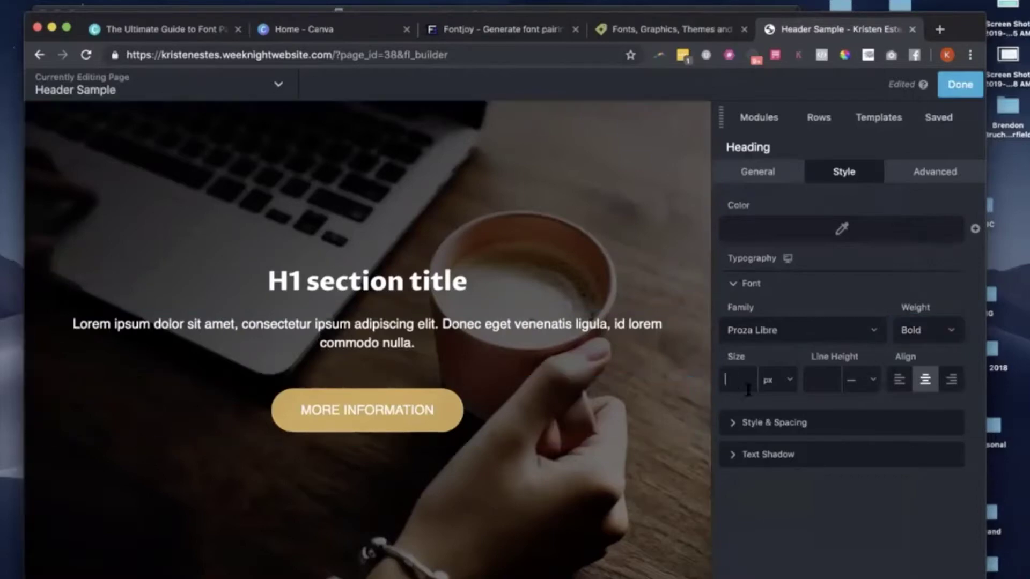
left_click_drag(732, 412, 843, 411)
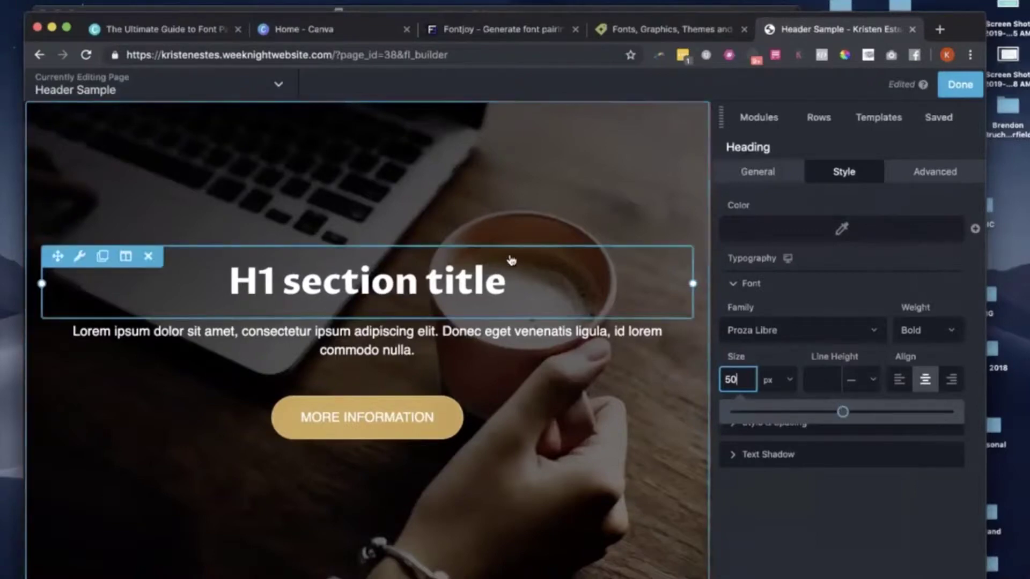
Step: Preview the header at tablet and phone widths, set the heading's phone size to 30 px, and leave responsive editing
key("r")
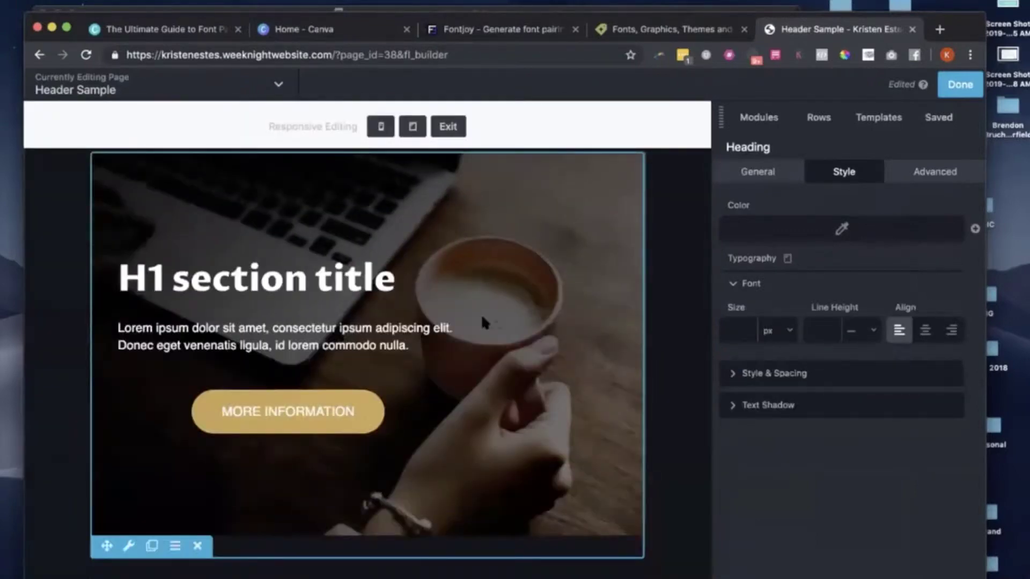
left_click(379, 274)
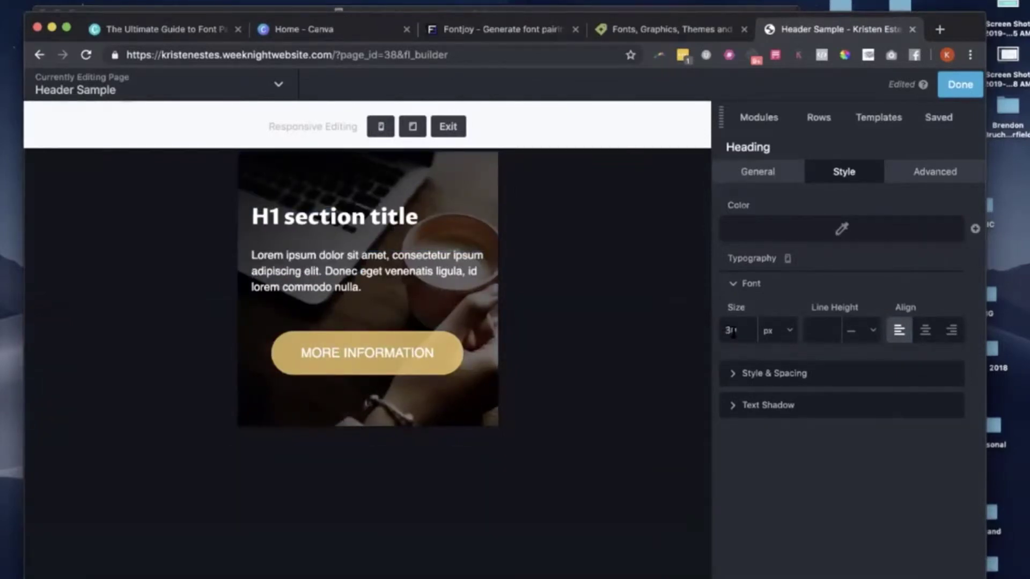
key("r")
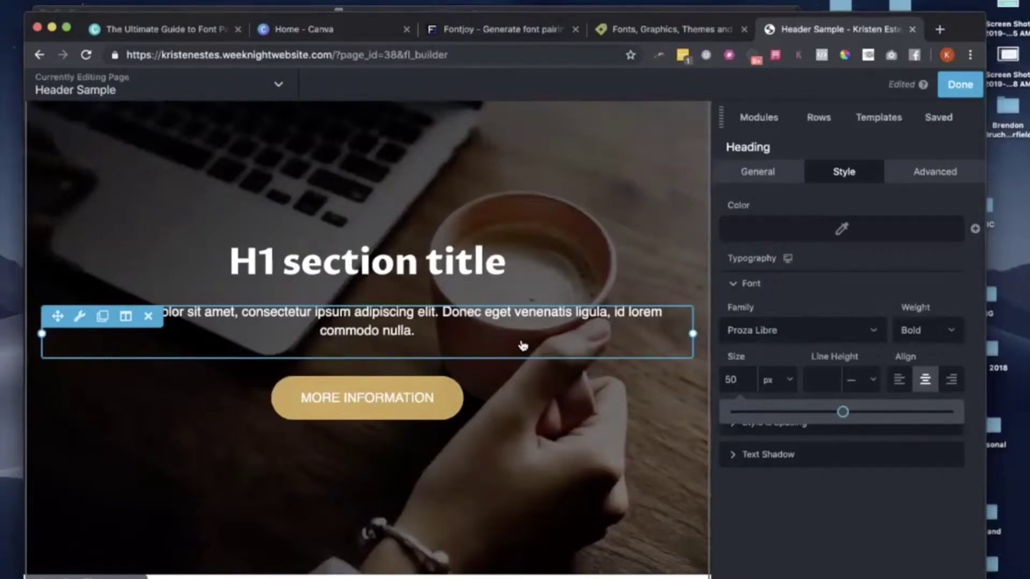
Step: Open the paragraph's text settings, check the paired subheading font on Fontjoy, and return to the Header Sample page
left_click(523, 345)
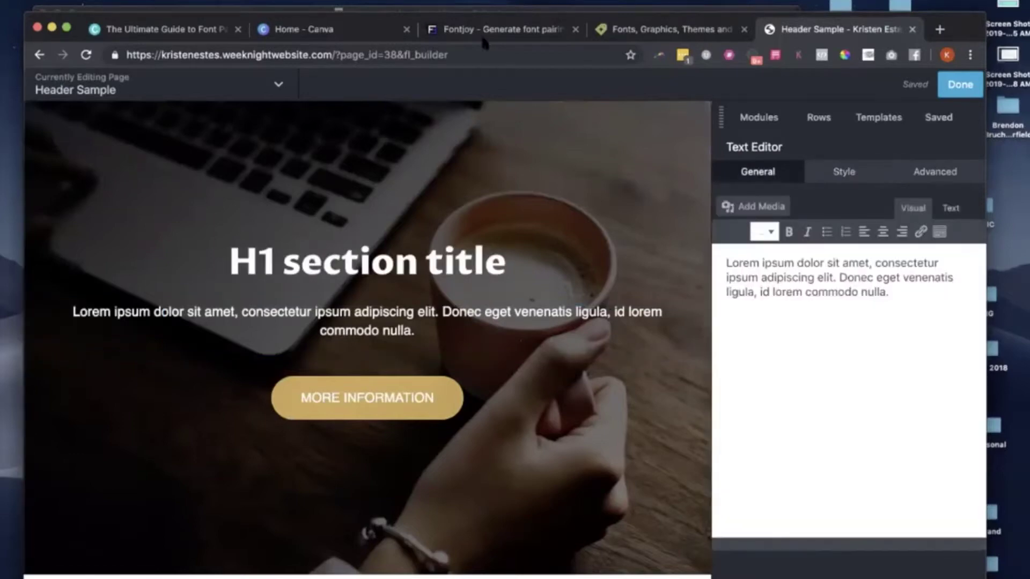
left_click_drag(961, 19, 962, 49)
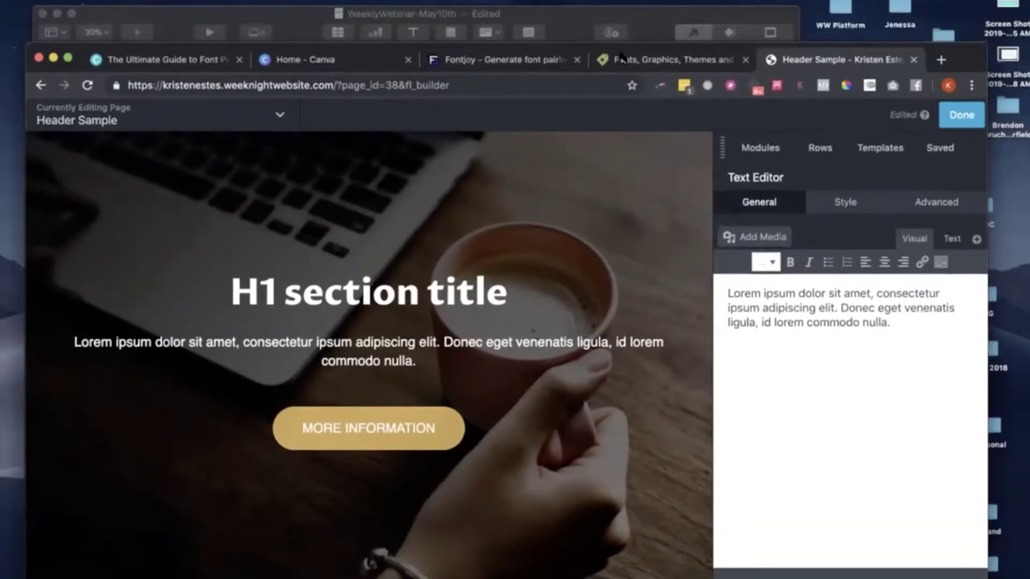
left_click(529, 63)
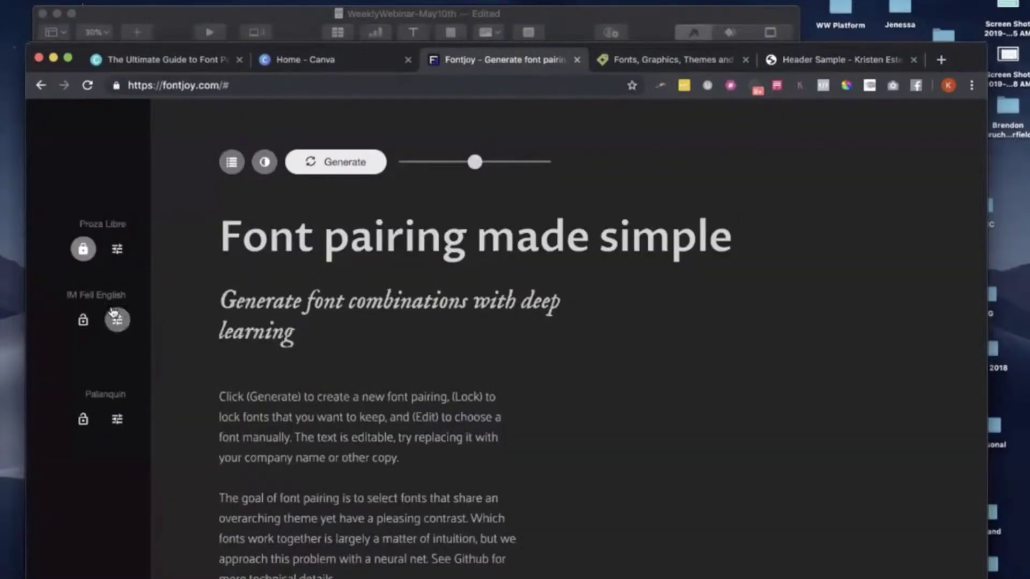
left_click_drag(979, 50, 983, 12)
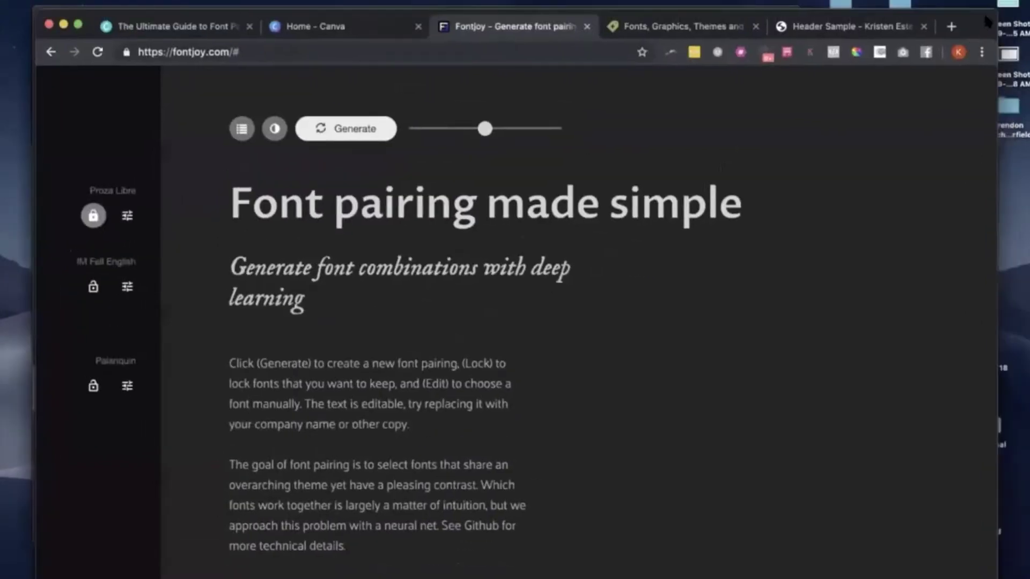
left_click(836, 21)
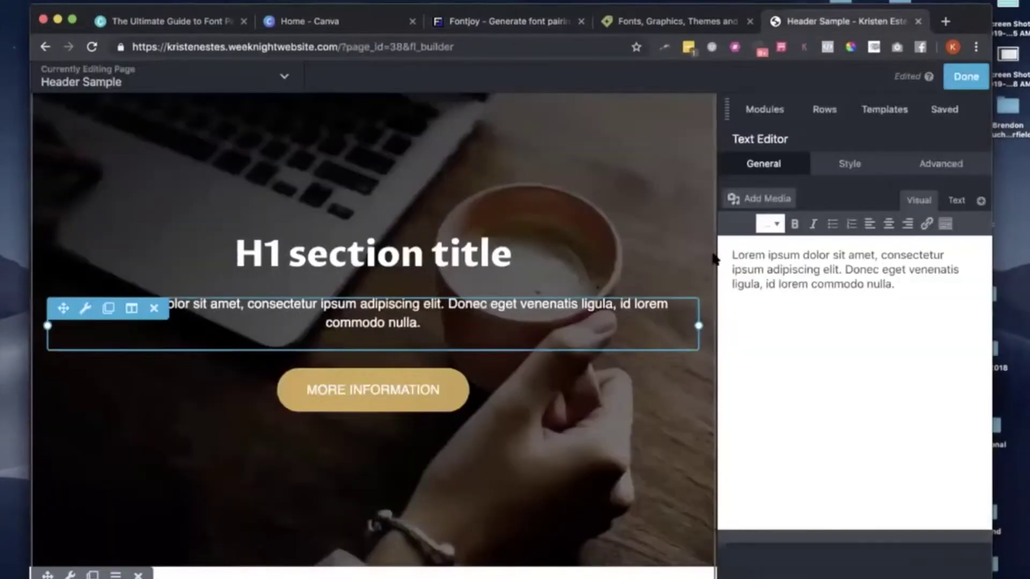
Step: Set the font family of the paragraph below the heading to IM Fell English
left_click(848, 166)
left_click(766, 277)
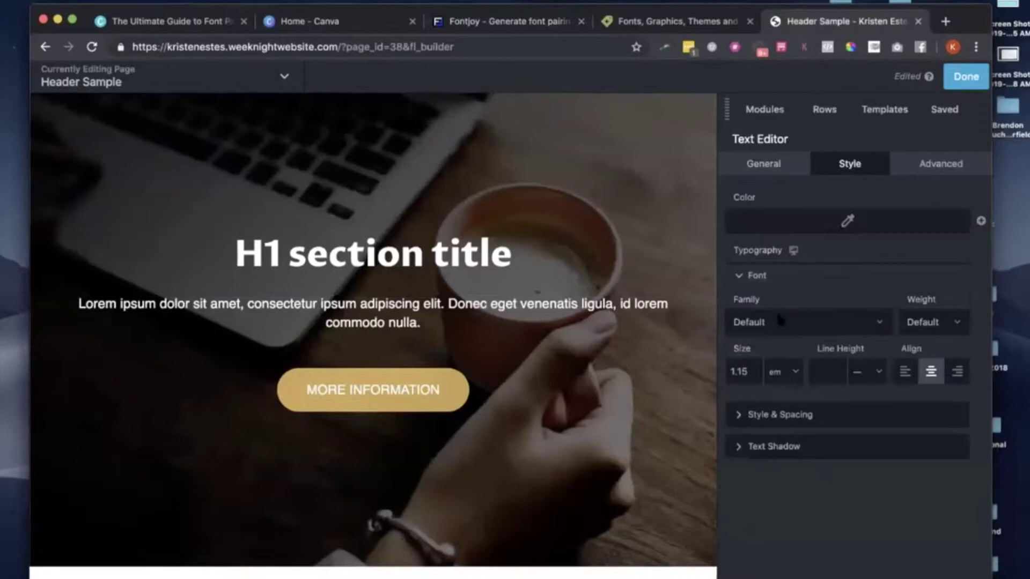
left_click(781, 321)
scroll(783, 546, "down", 20)
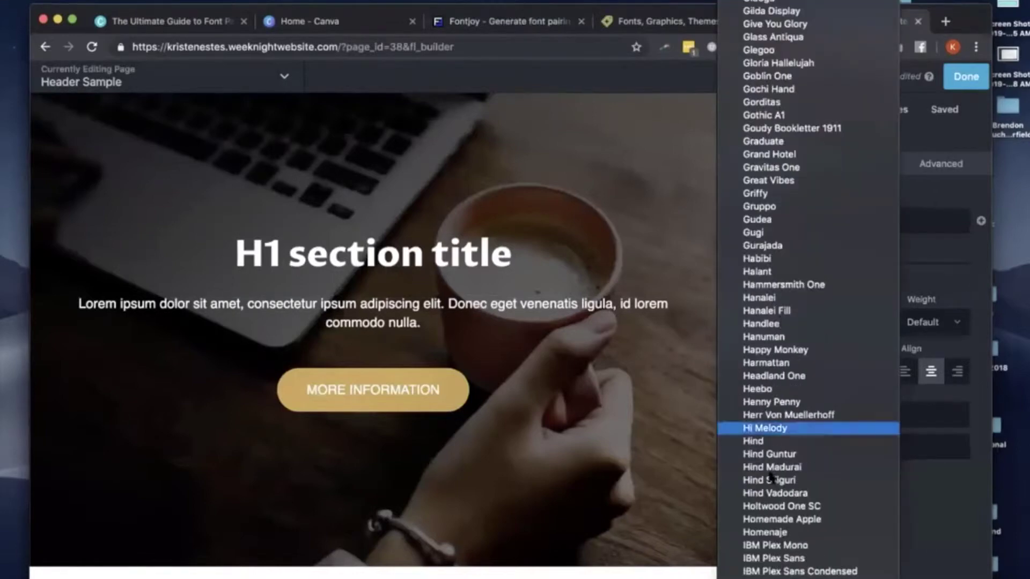
left_click(783, 571)
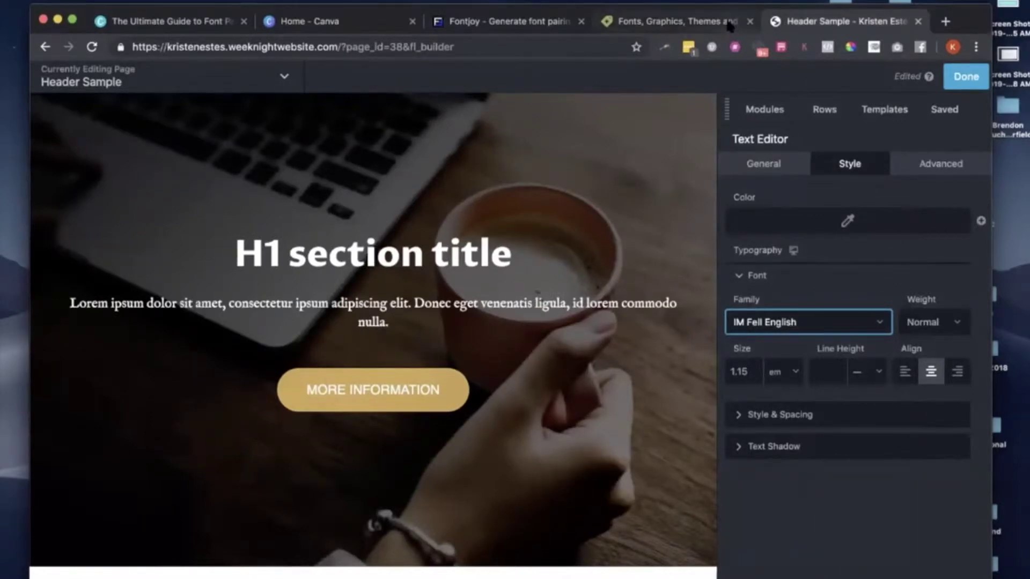
Step: Set the paragraph's font size to 1.3 em and keep its weight at Normal
mouse_move(961, 10)
left_mouse_down()
mouse_move(960, 24)
mouse_move(971, 7)
left_mouse_up()
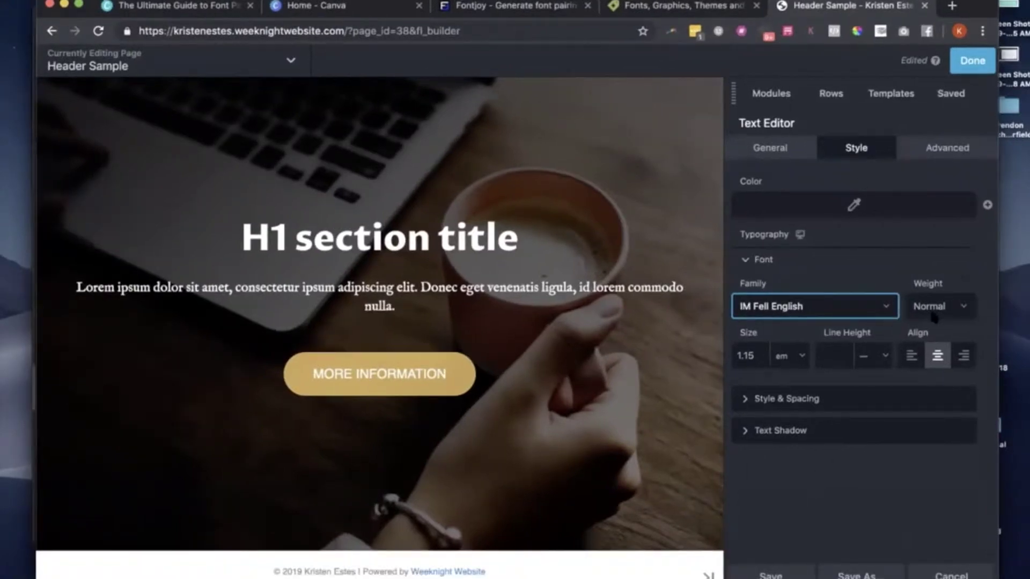
left_click(754, 355)
left_click_drag(766, 390, 772, 391)
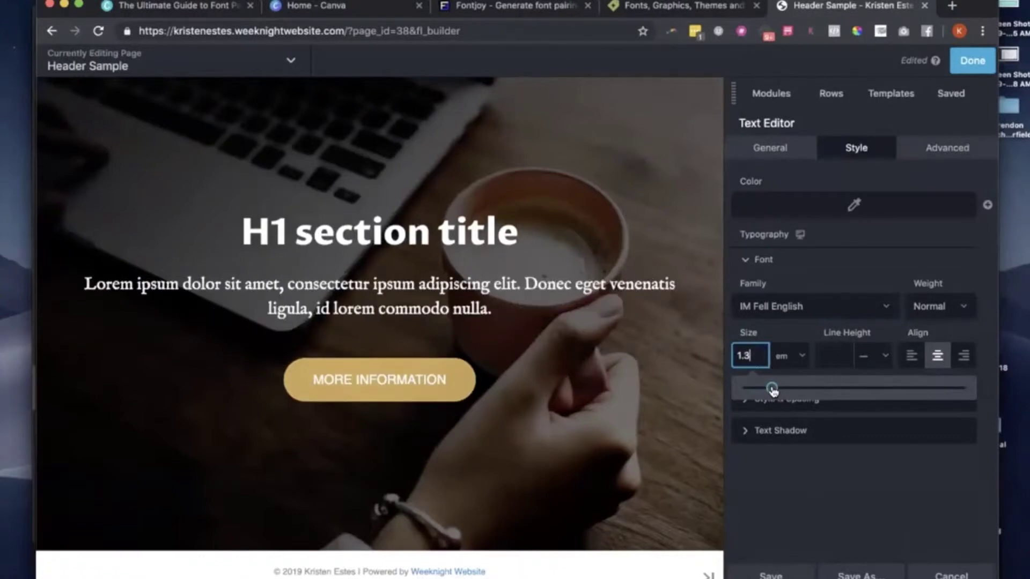
left_click(950, 306)
left_click(955, 314)
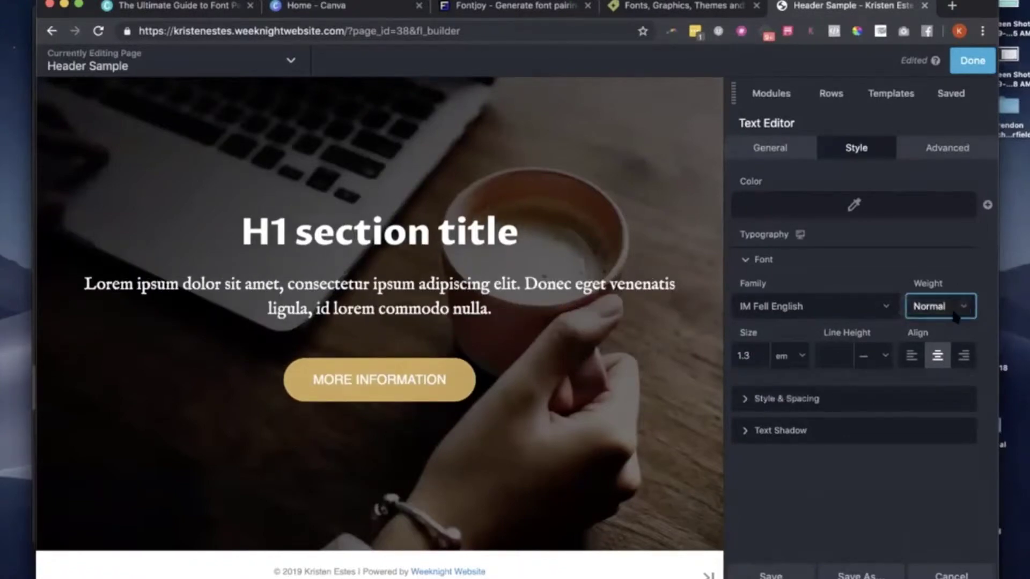
Step: Try the Italic font style on the paragraph and set the style back to Default
left_click(912, 398)
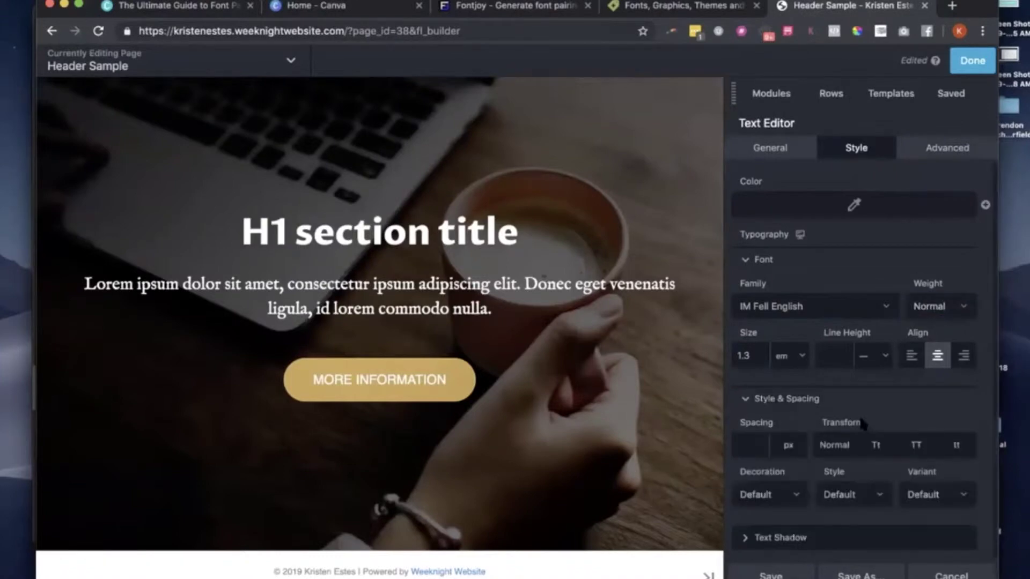
left_click(831, 495)
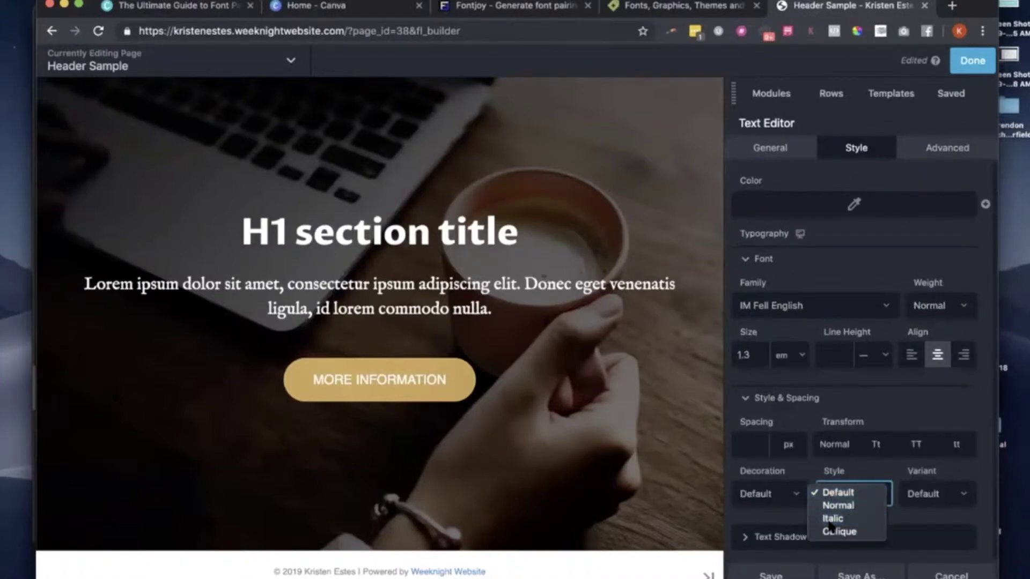
left_click(830, 520)
left_click(838, 491)
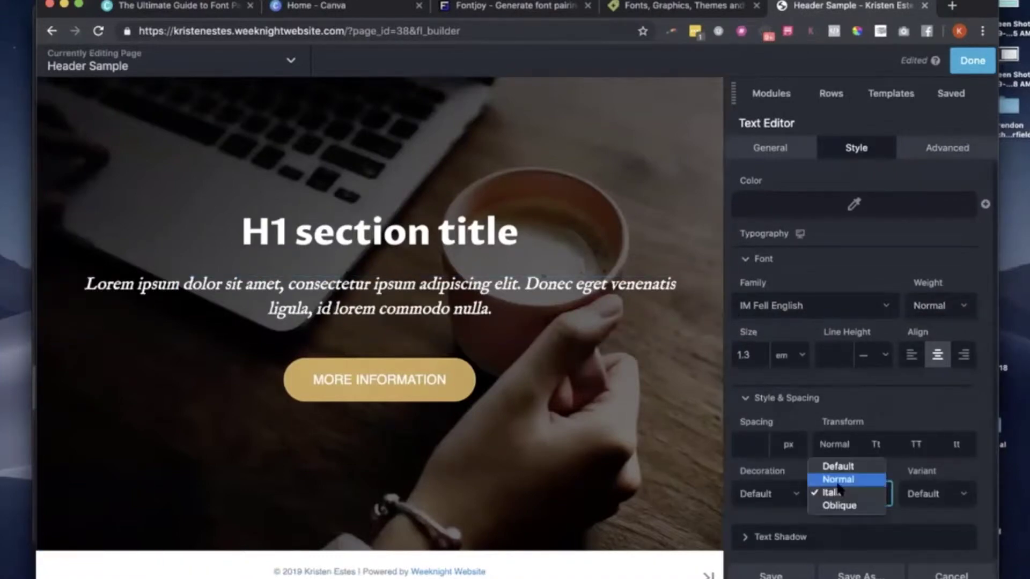
left_click(837, 466)
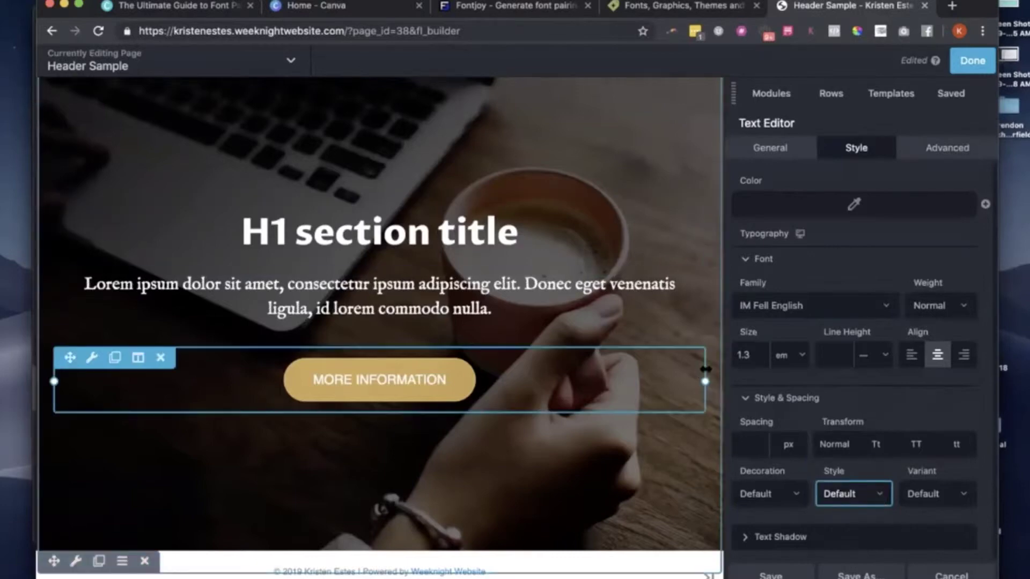
Step: Narrow the hero row's content width to about 737 px
left_click_drag(704, 309, 647, 306)
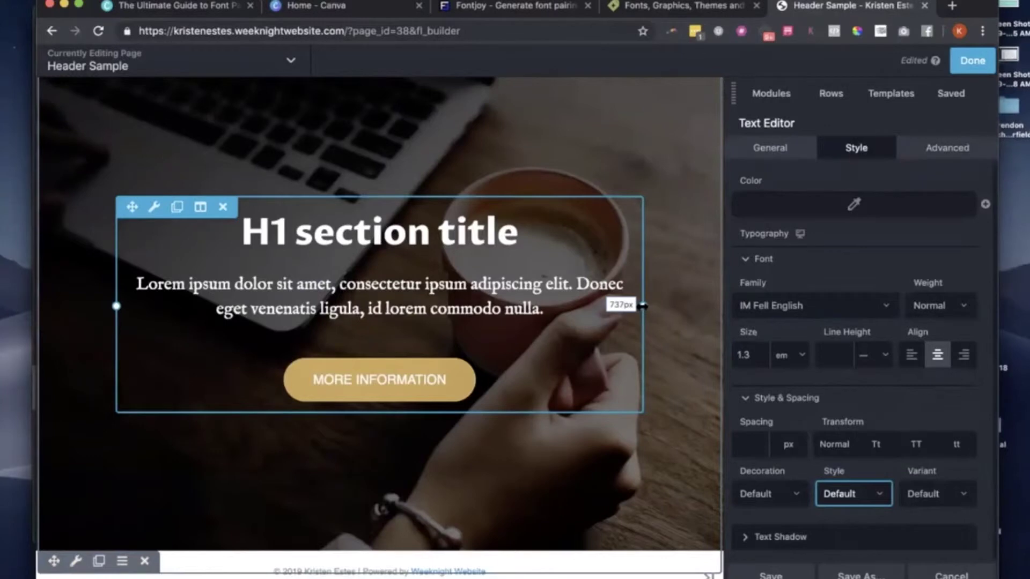
left_click_drag(643, 306, 643, 306)
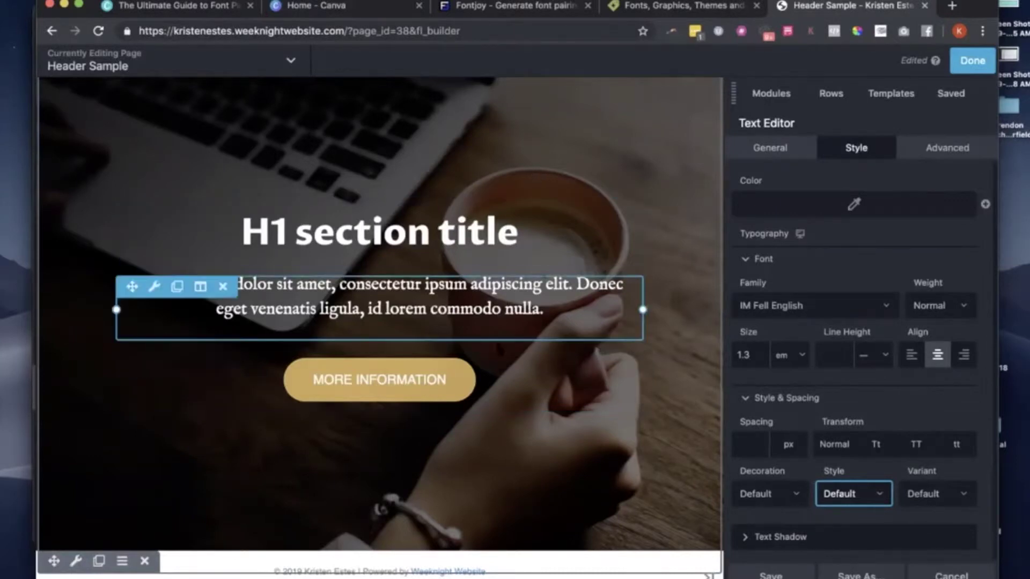
Step: Set the font family of the MORE INFORMATION button's text to Proza Libre
left_click(498, 371)
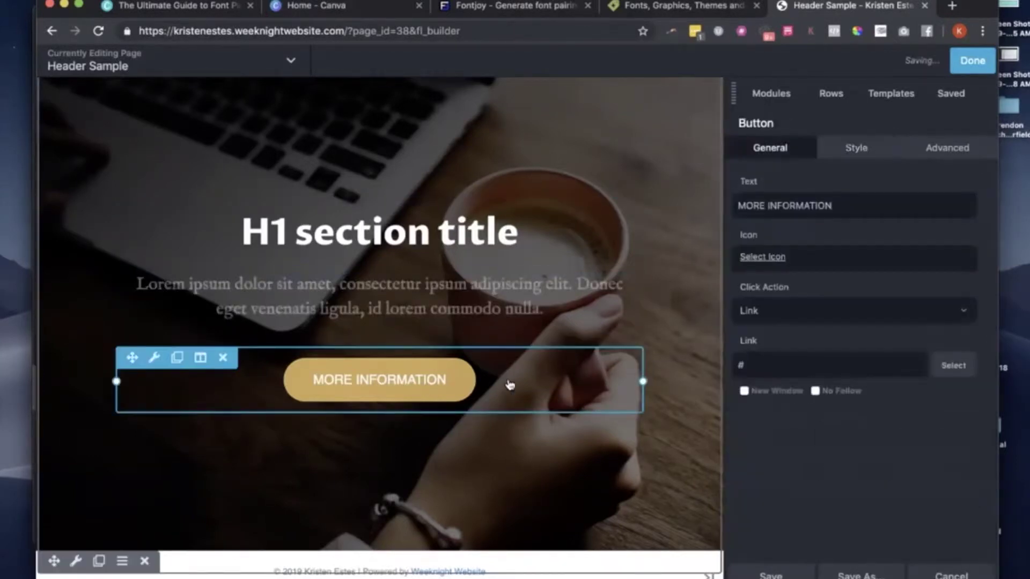
mouse_move(987, 10)
left_mouse_down()
mouse_move(978, 75)
mouse_move(983, 8)
left_mouse_up()
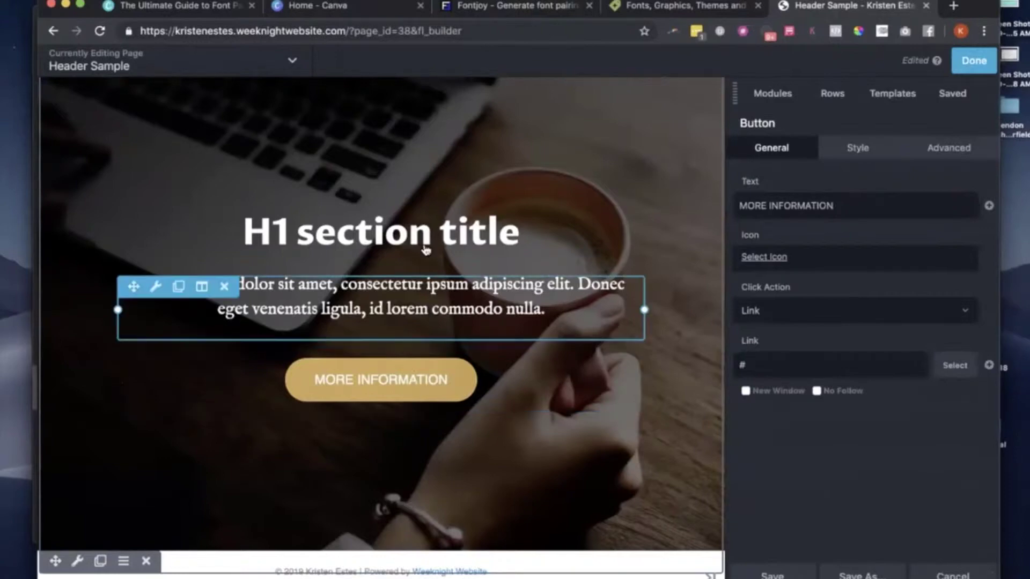
left_click(429, 379)
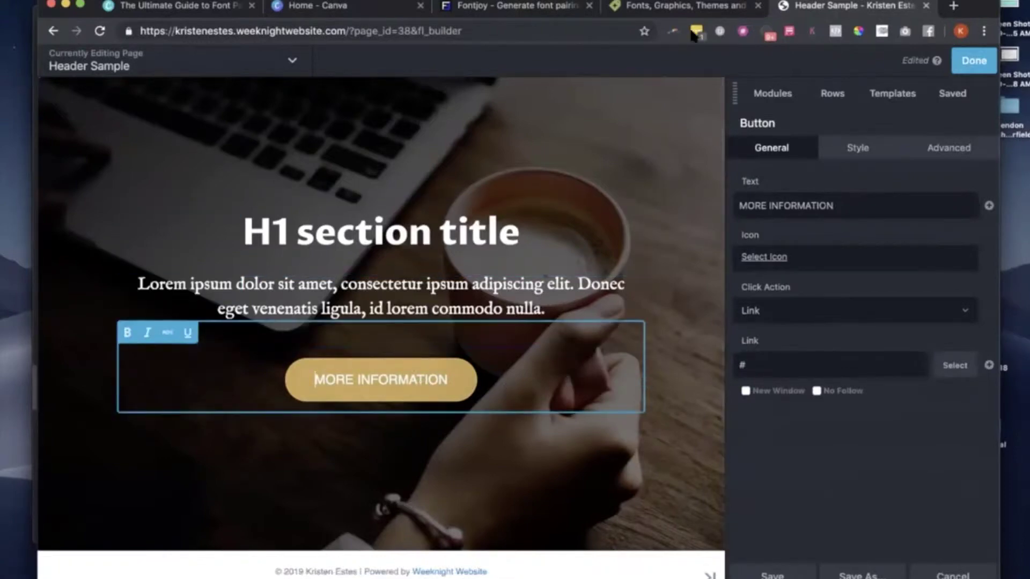
left_click(864, 147)
scroll(826, 378, "down", 5)
scroll(826, 378, "down", 5)
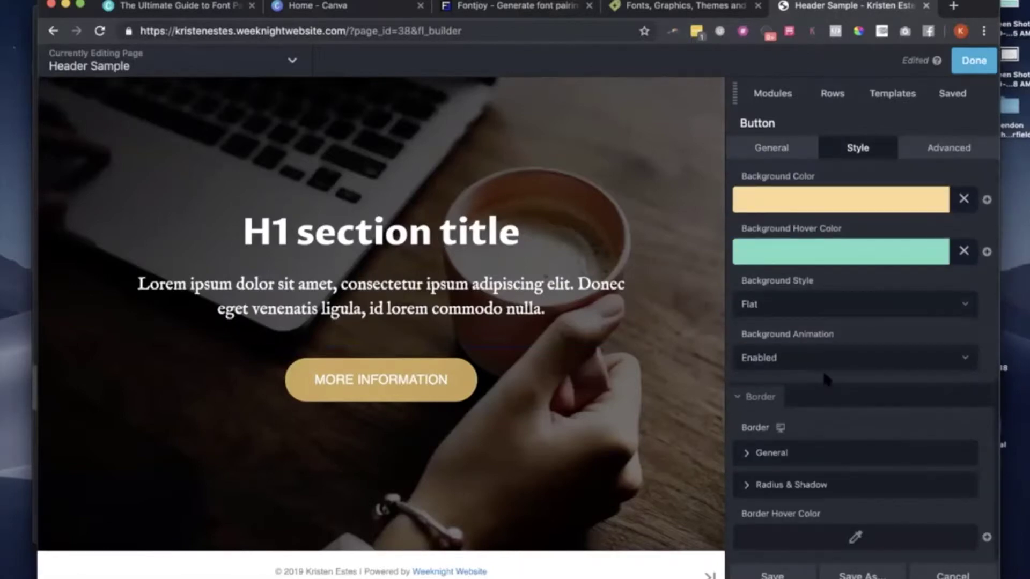
scroll(824, 378, "up", 2)
scroll(825, 379, "up", 8)
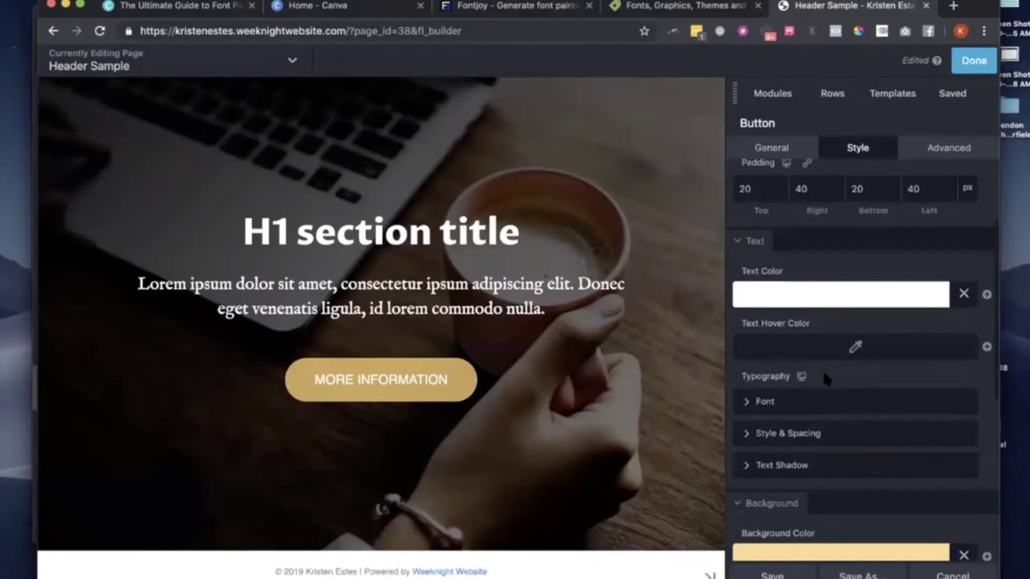
left_click(808, 204)
left_click(809, 202)
scroll(822, 275, "down", 4)
left_click(795, 361)
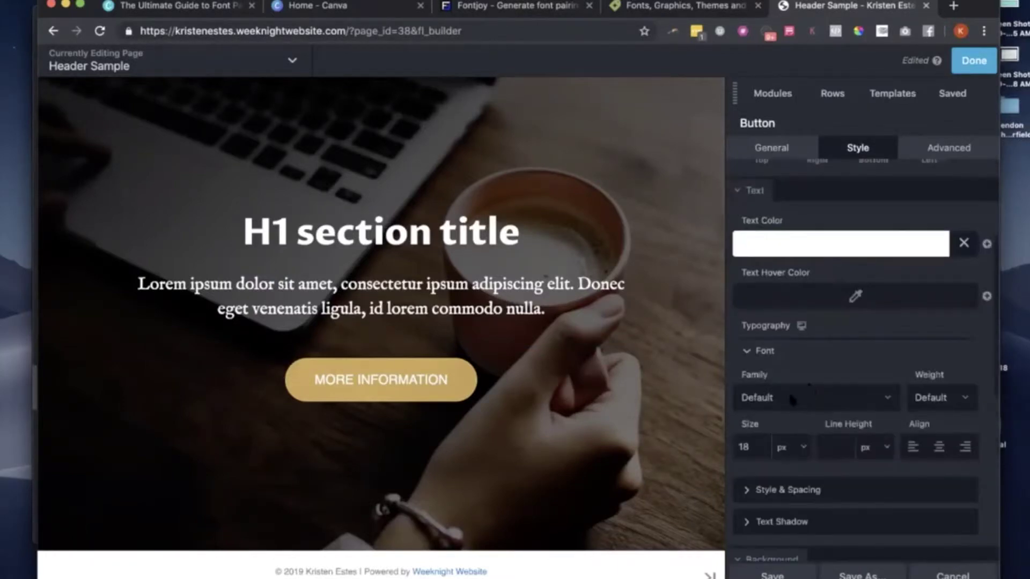
left_click(792, 397)
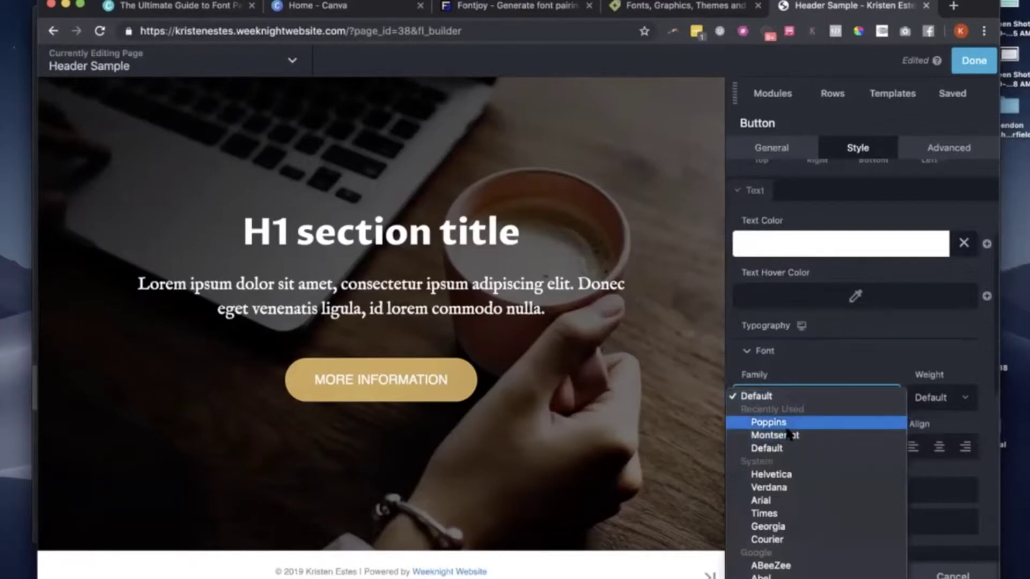
scroll(792, 484, "down", 6)
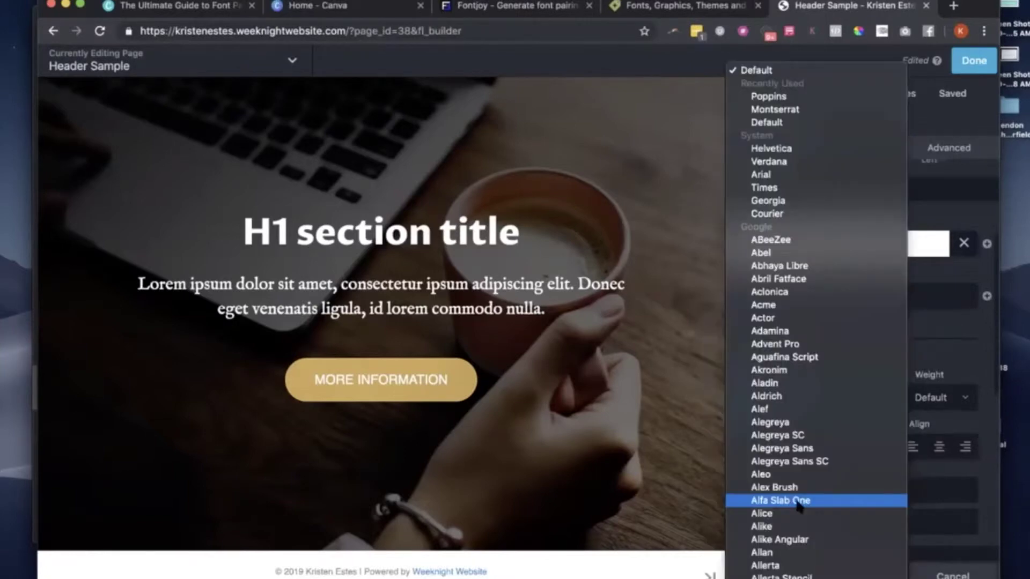
scroll(798, 507, "down", 20)
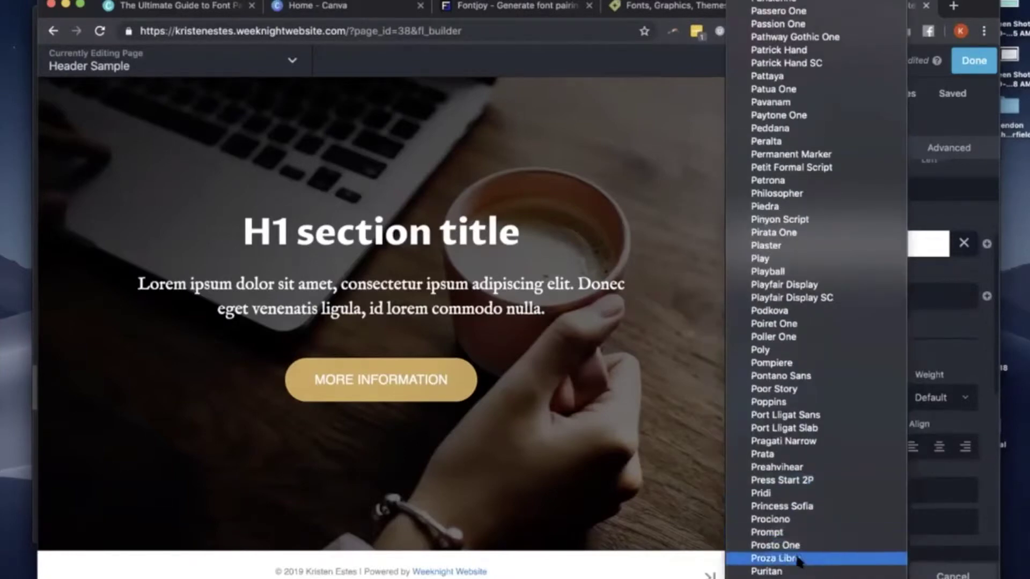
left_click(798, 560)
Step: Set the button text's font weight to Bold and save the button settings
left_click(936, 395)
left_click(931, 434)
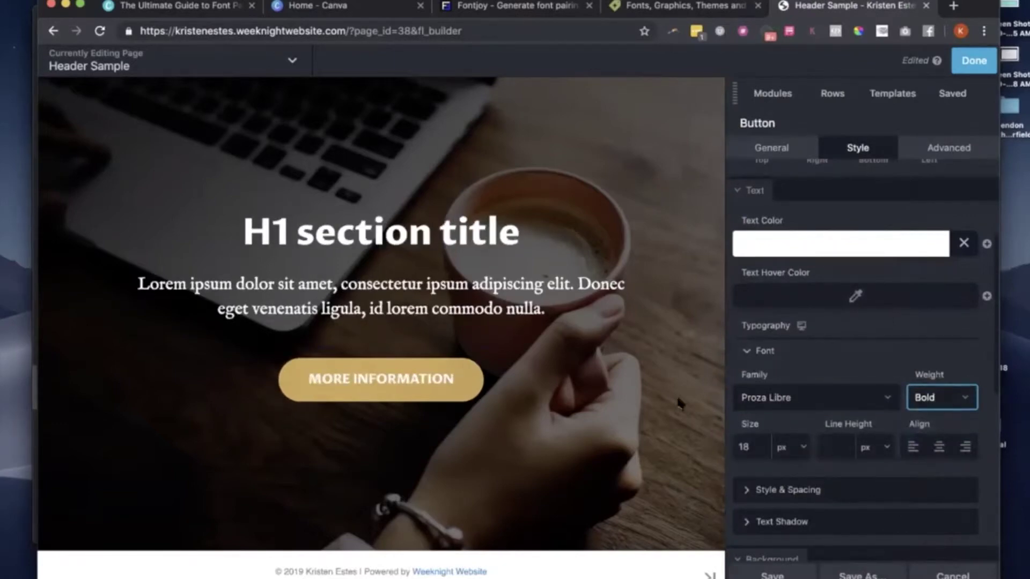
left_click(772, 575)
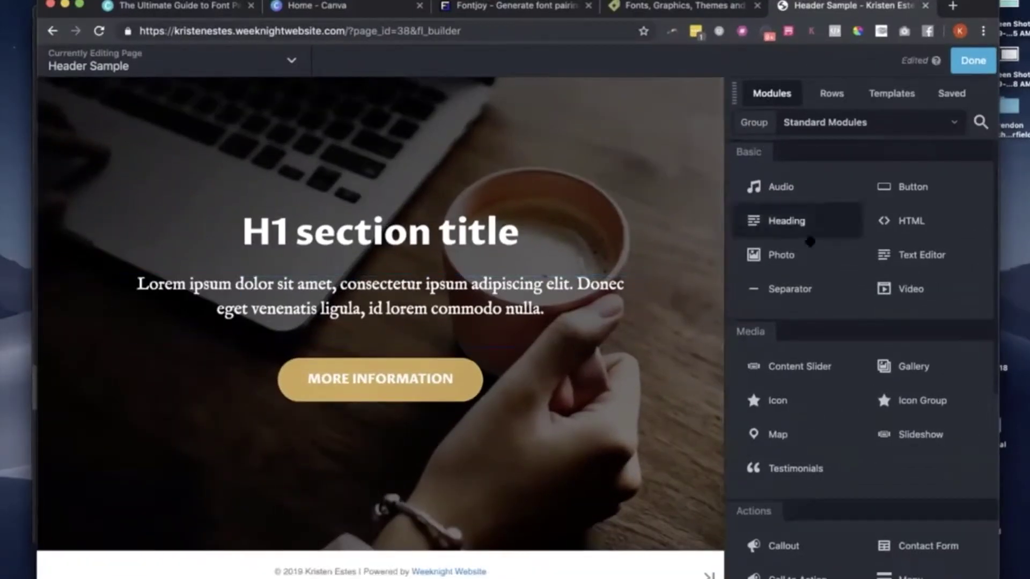
Step: Add a Text Editor module between the paragraph and the button reading "Let me show you how well this can work"
left_click_drag(901, 263, 520, 320)
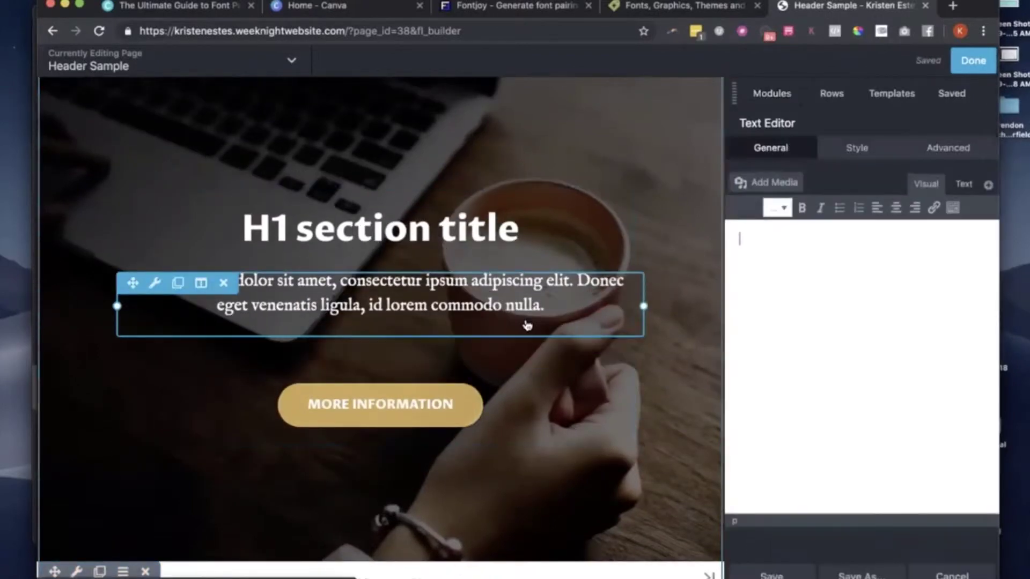
type("Let me")
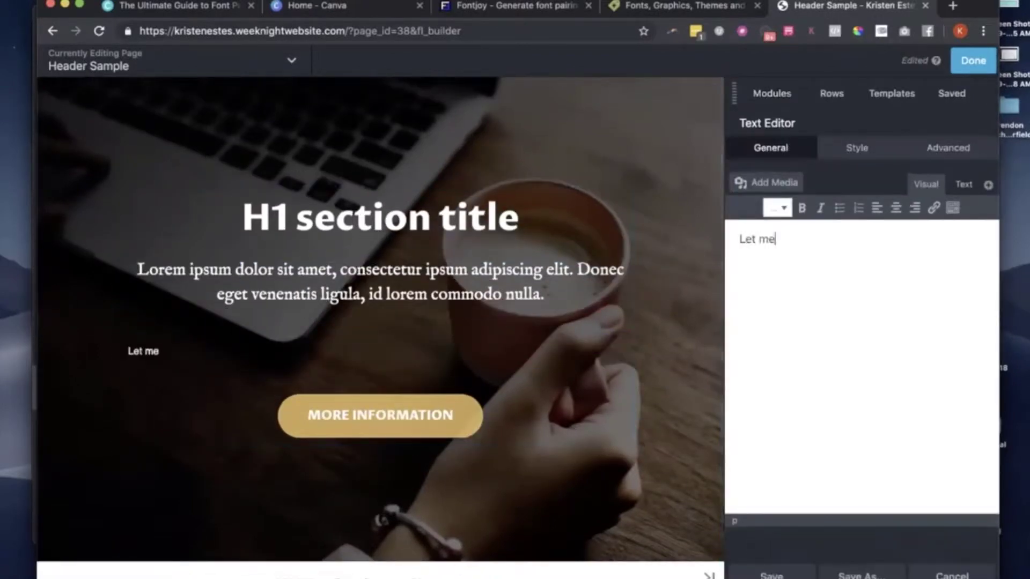
type(" show y")
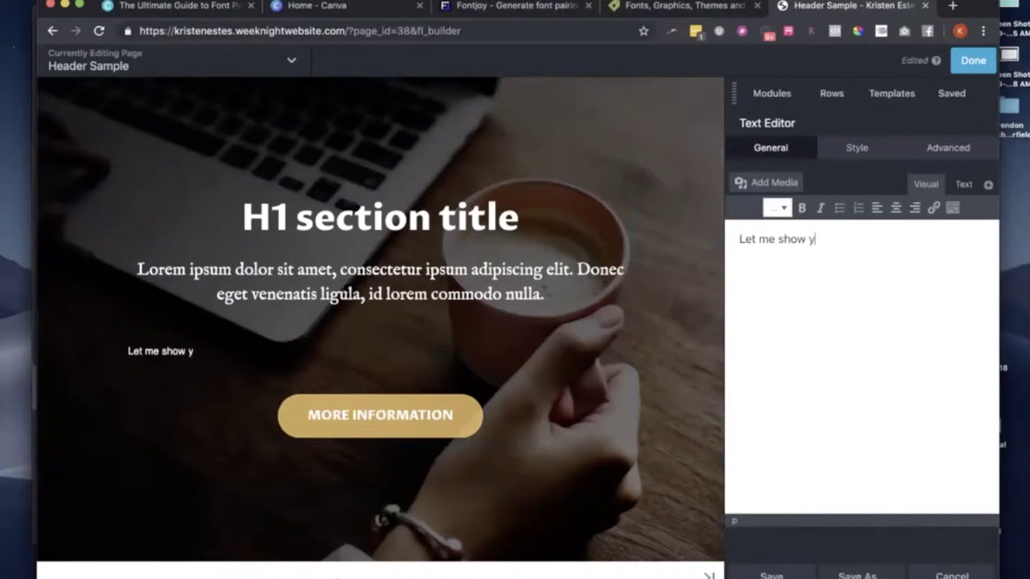
type("ou how w")
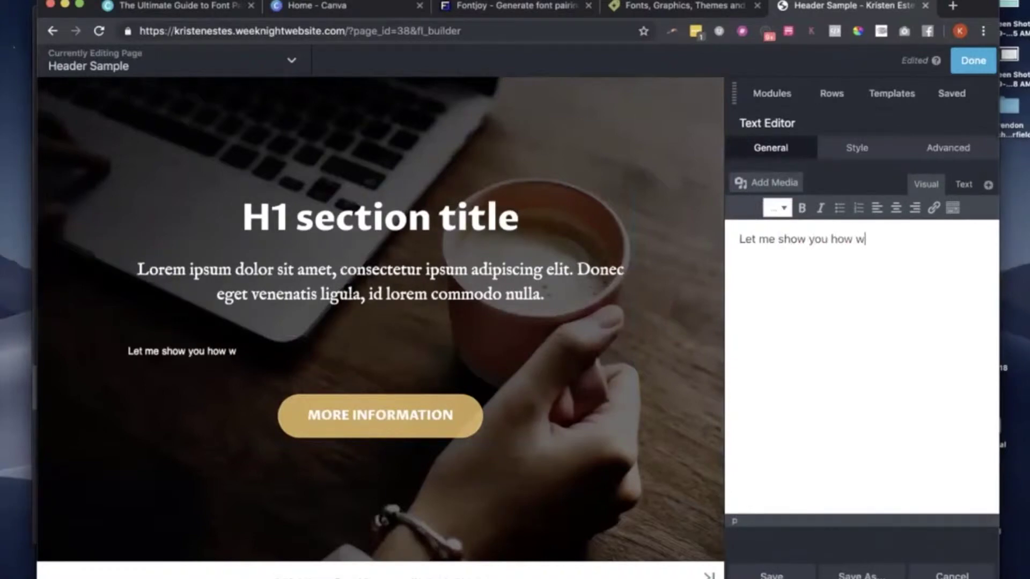
type("e'll font")
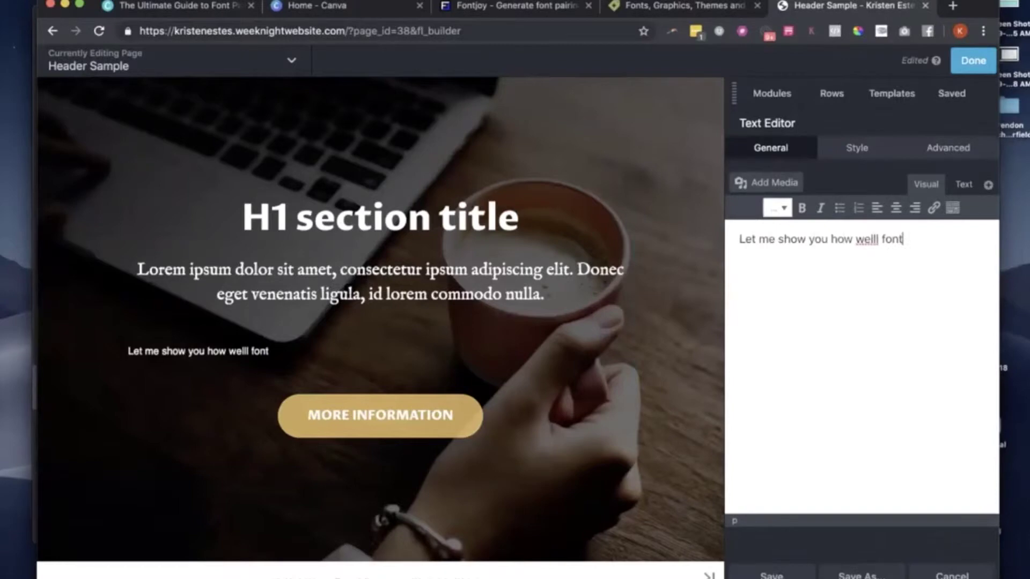
type("is can work")
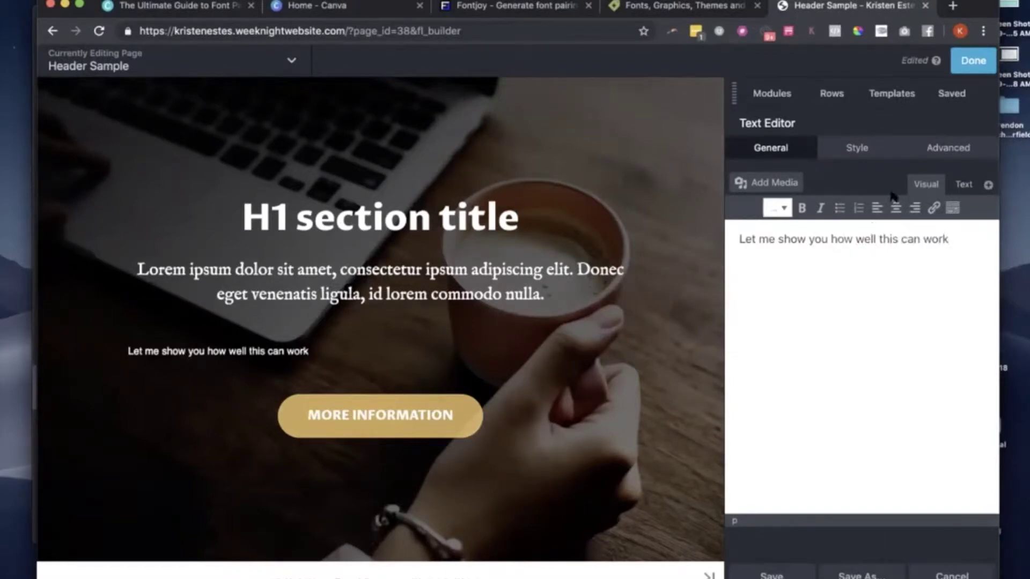
Step: Center-align the text of the new module above the button
left_click(869, 152)
left_click(927, 262)
left_click(938, 356)
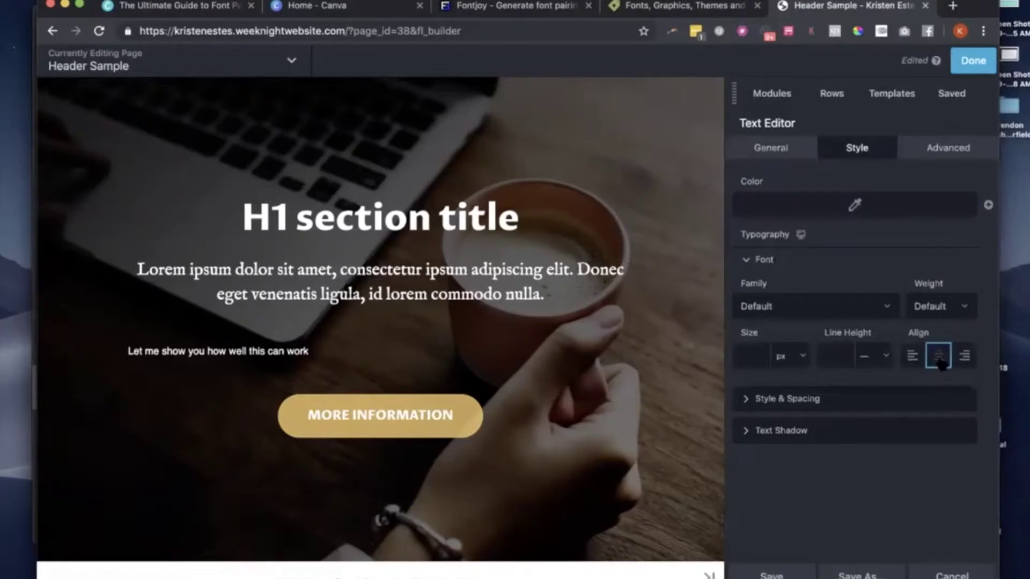
Step: Check the third font of the pairing on Fontjoy and apply Palanquin as the new text's font family
left_click_drag(987, 14, 987, 57)
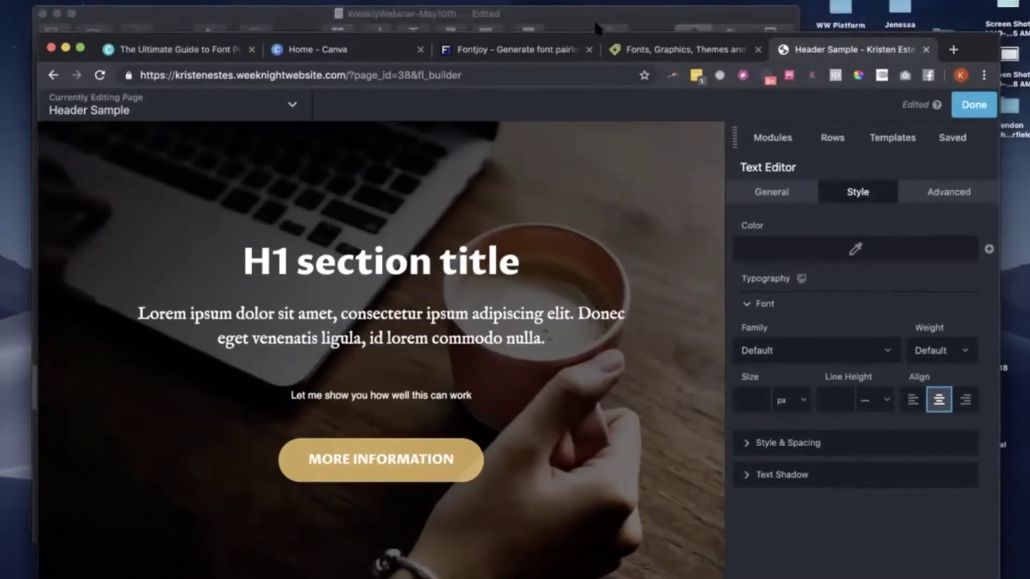
left_click(477, 53)
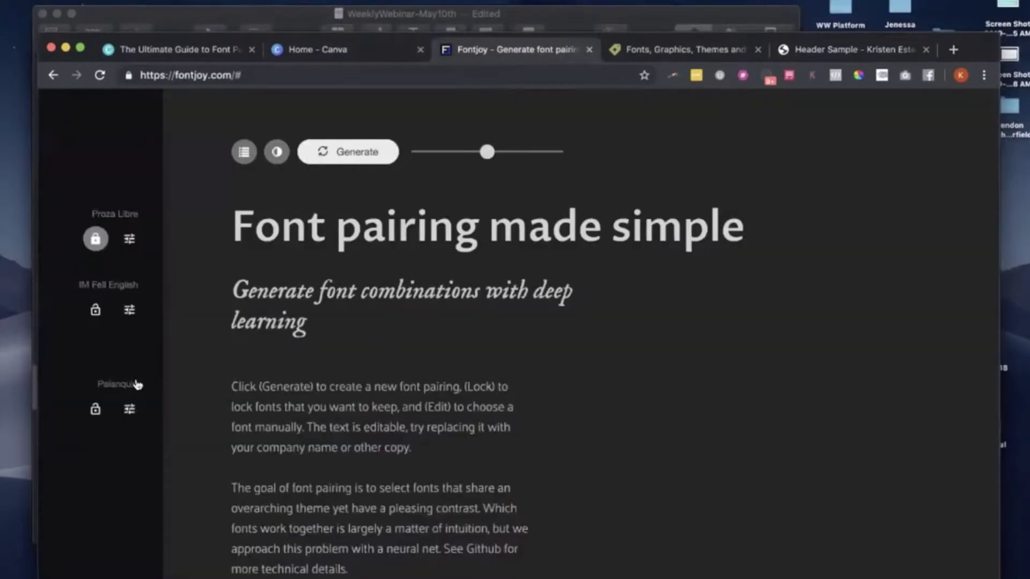
left_click(868, 53)
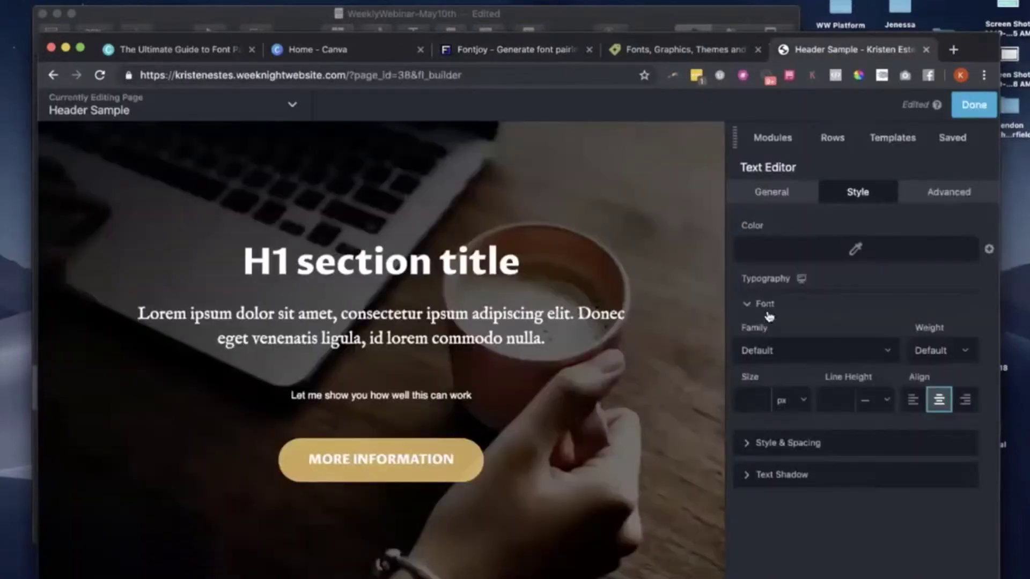
left_click(811, 348)
scroll(809, 349, "down", 10)
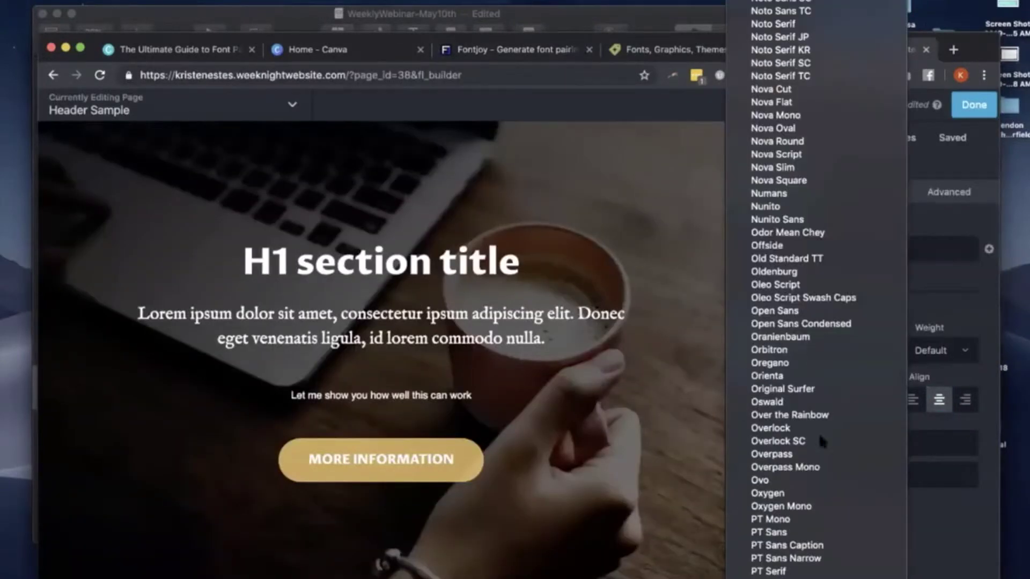
scroll(809, 472, "down", 3)
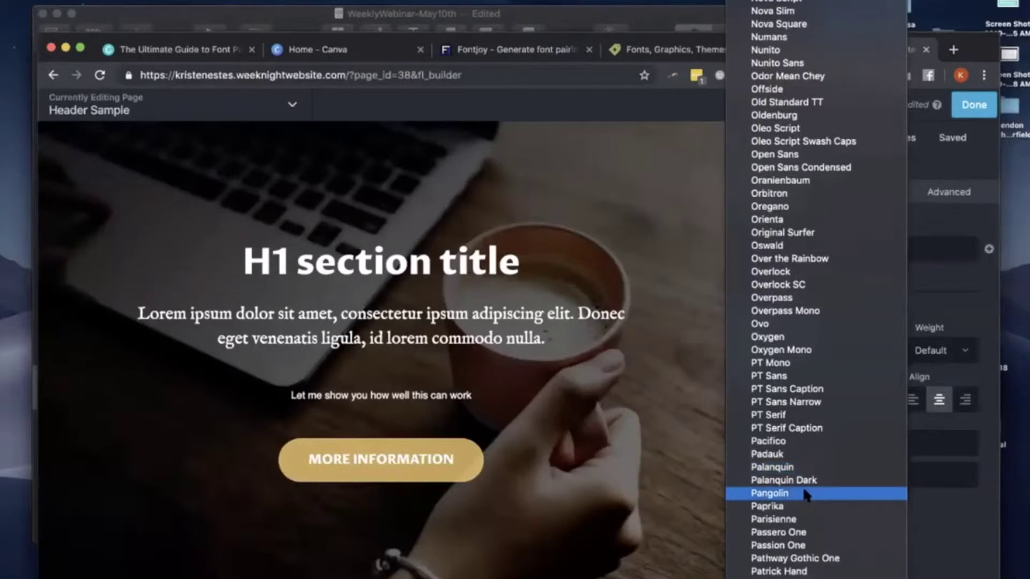
left_click(803, 466)
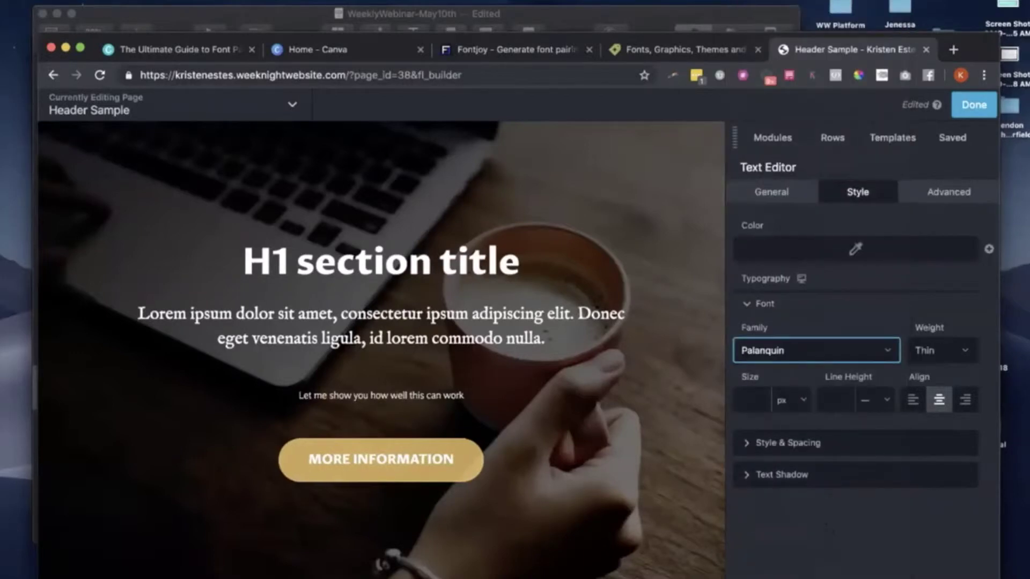
Step: Set the new text's font size to 18 px and save the module settings
left_click(751, 399)
type("18")
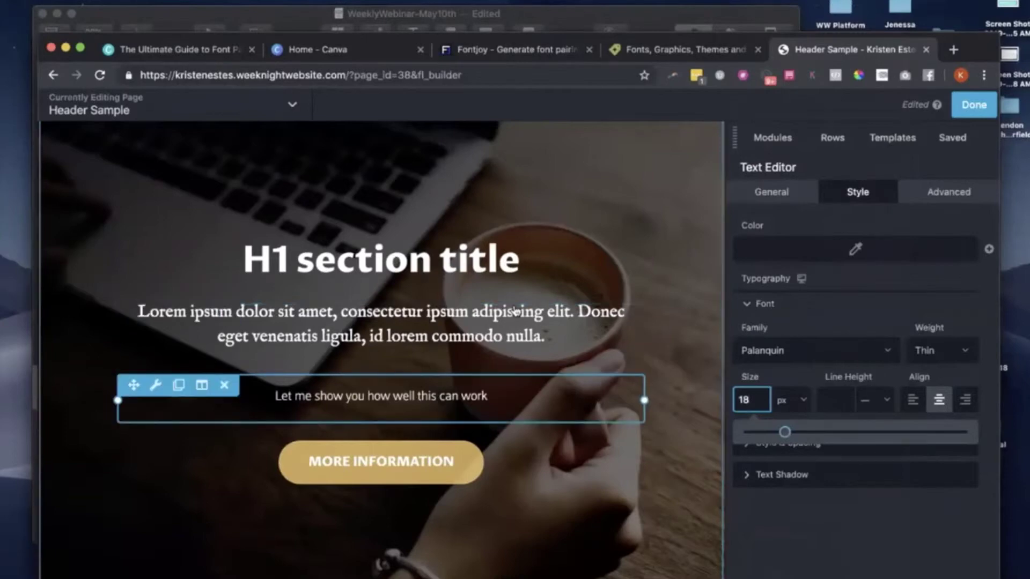
left_click(759, 576)
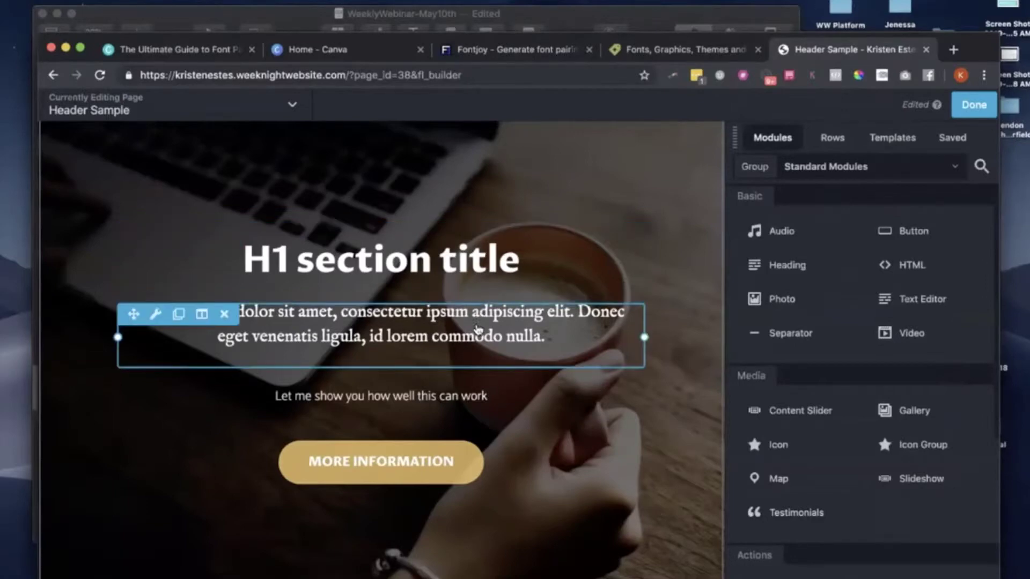
Step: Delete the text module between the paragraph and the button
left_click(224, 386)
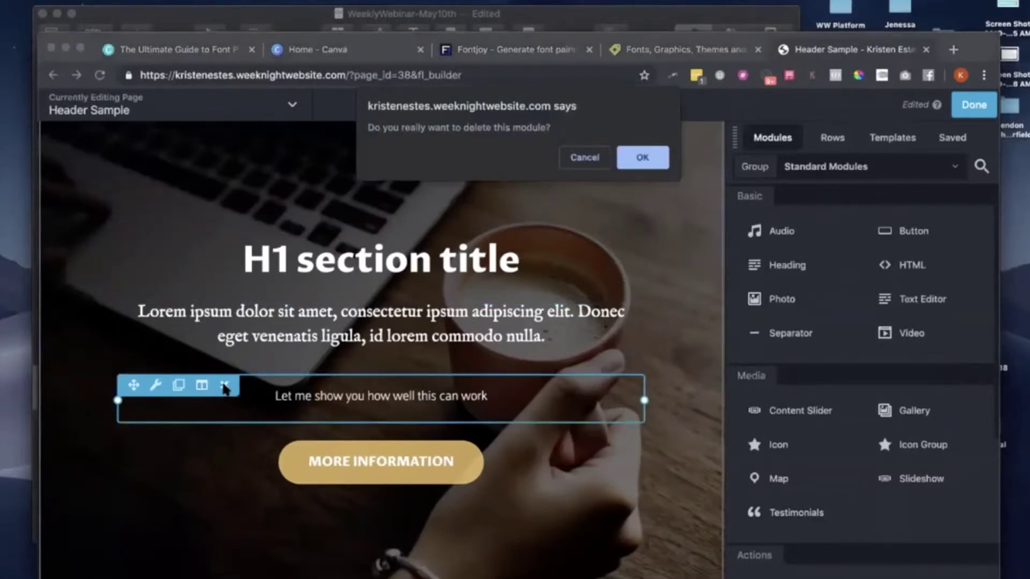
key("Return")
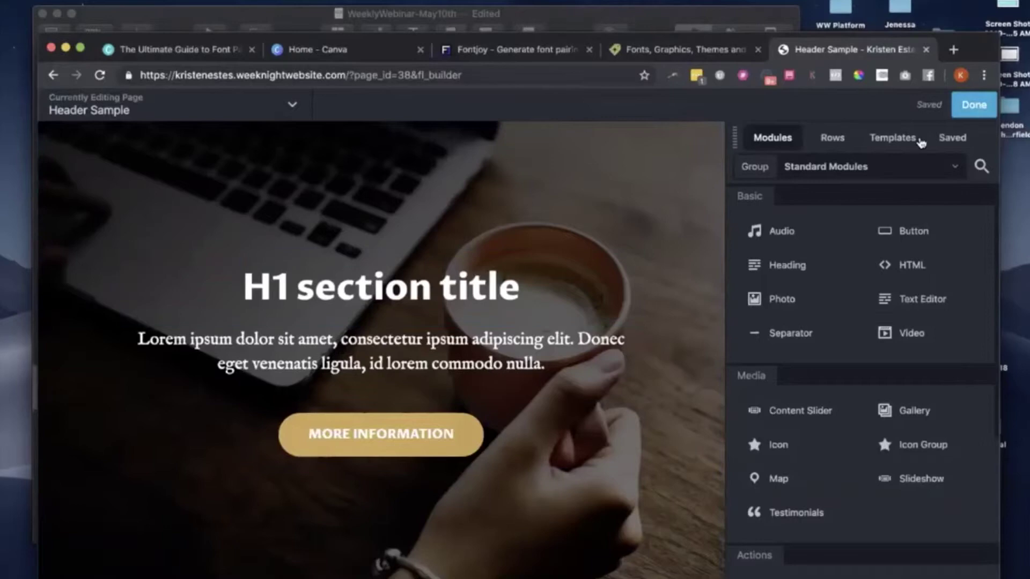
Step: Finish editing and publish the Header Sample page
left_click(975, 106)
left_click(916, 106)
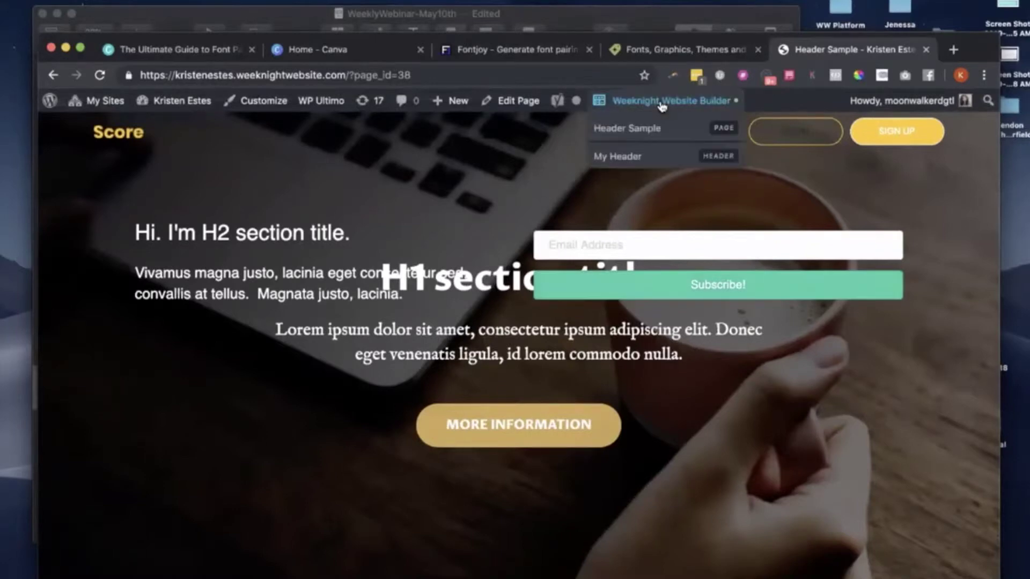
Step: Reopen the Header Sample page for editing in Weeknight Website Builder
mouse_move(665, 100)
left_click(637, 157)
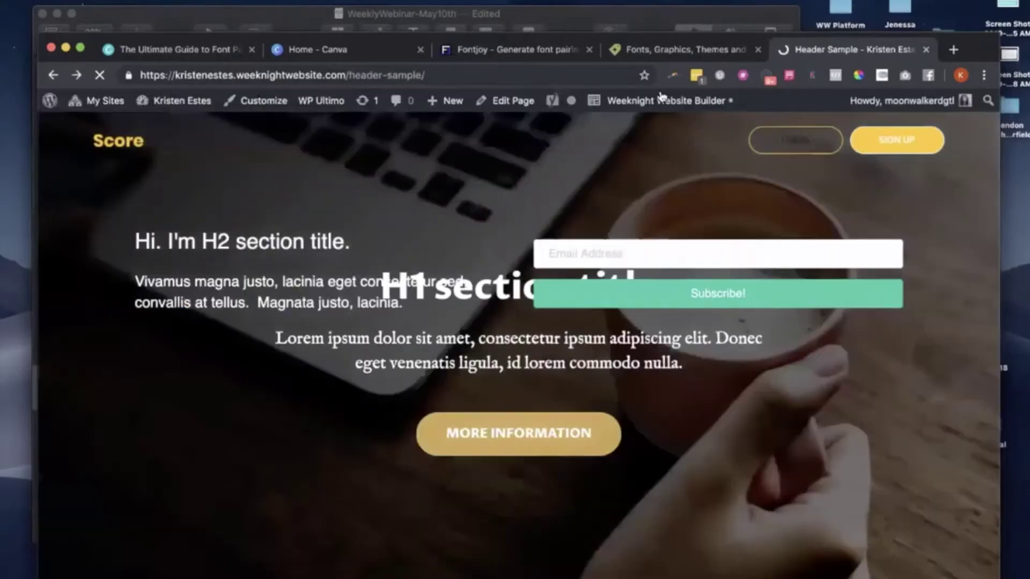
mouse_move(660, 101)
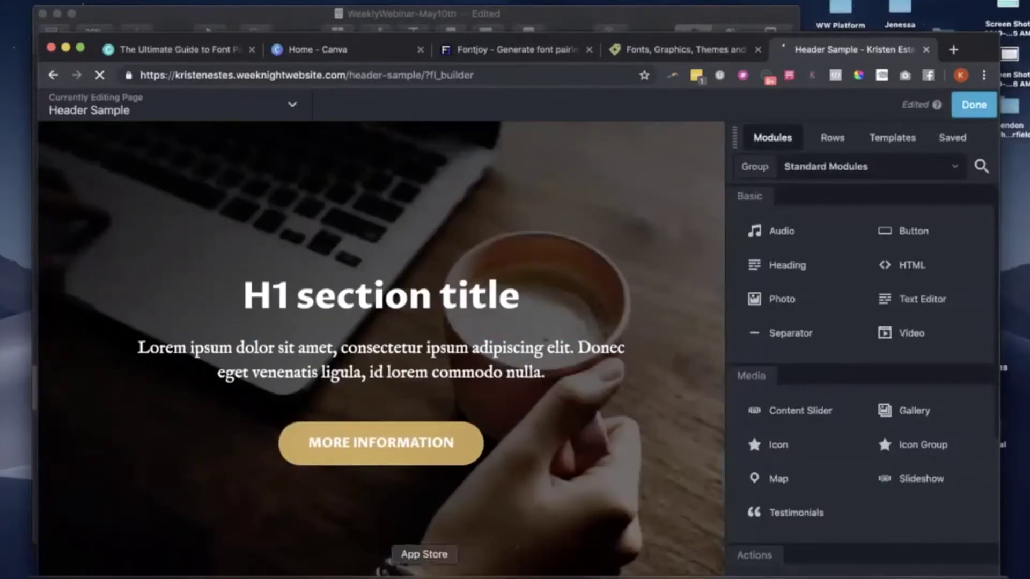
Step: Switch to the WeeklyWebinar-May10th presentation in Keynote, play it from the "Backgrounds are key" slide and advance to the Quick Tip slide
left_click(274, 572)
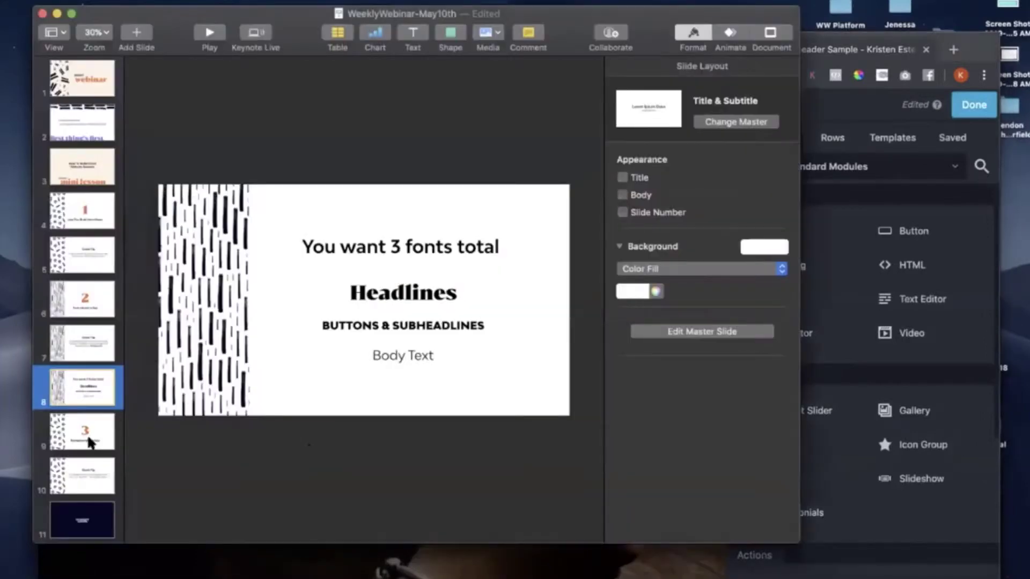
key("Down")
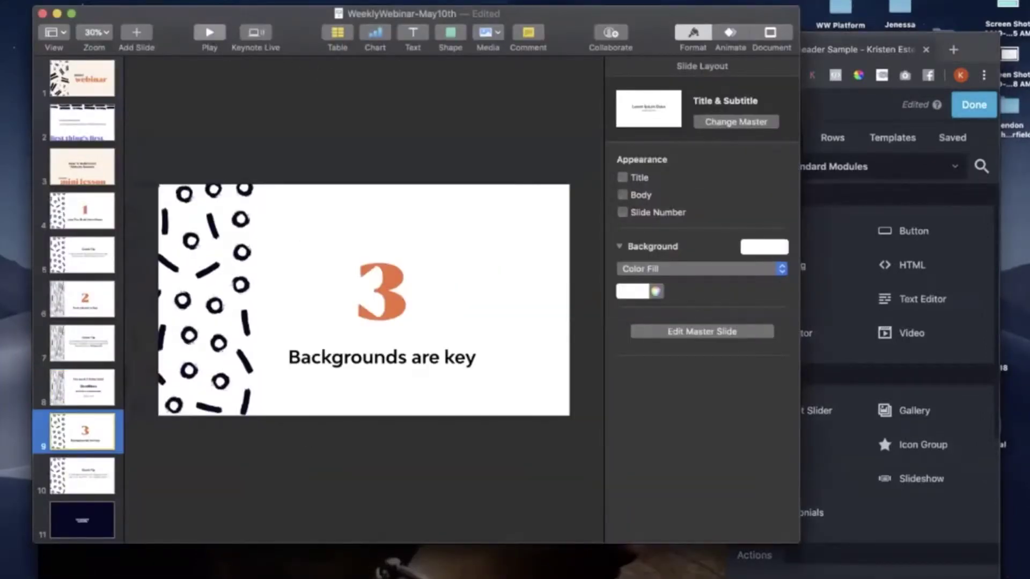
left_click(211, 33)
key("Right")
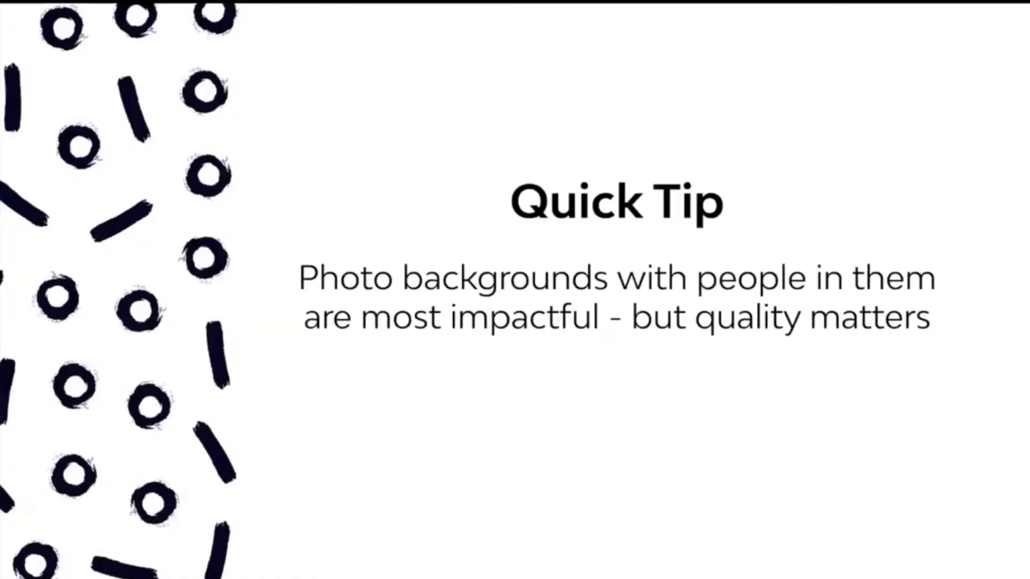
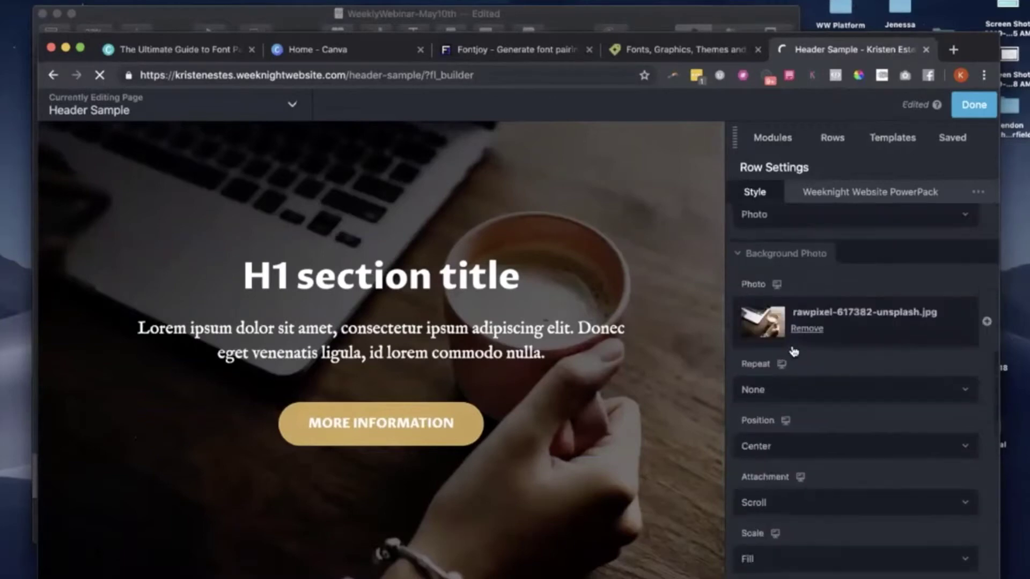
Step: Try Parallax as the row's background type and switch it back to Photo
left_click(786, 261)
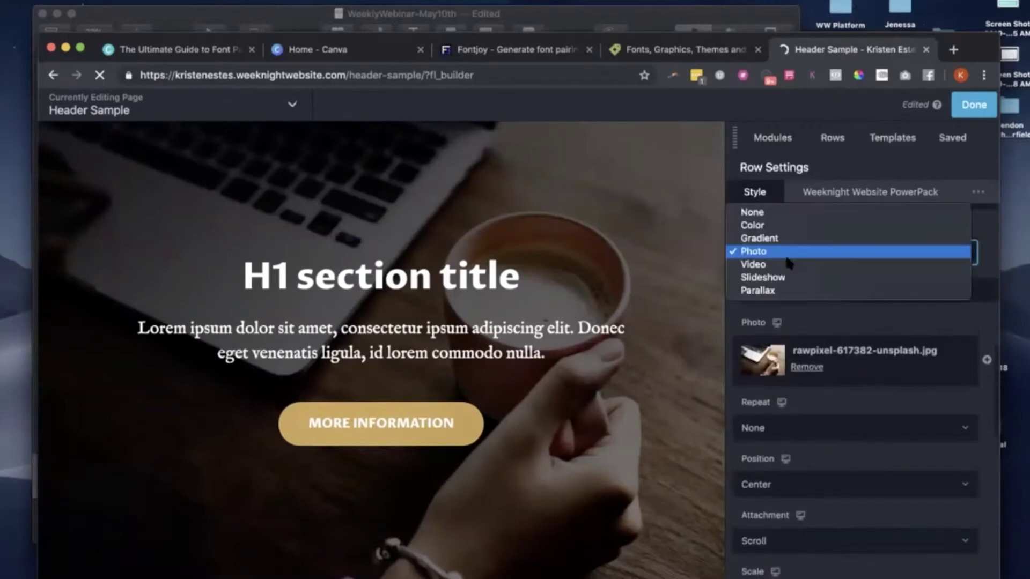
left_click(778, 291)
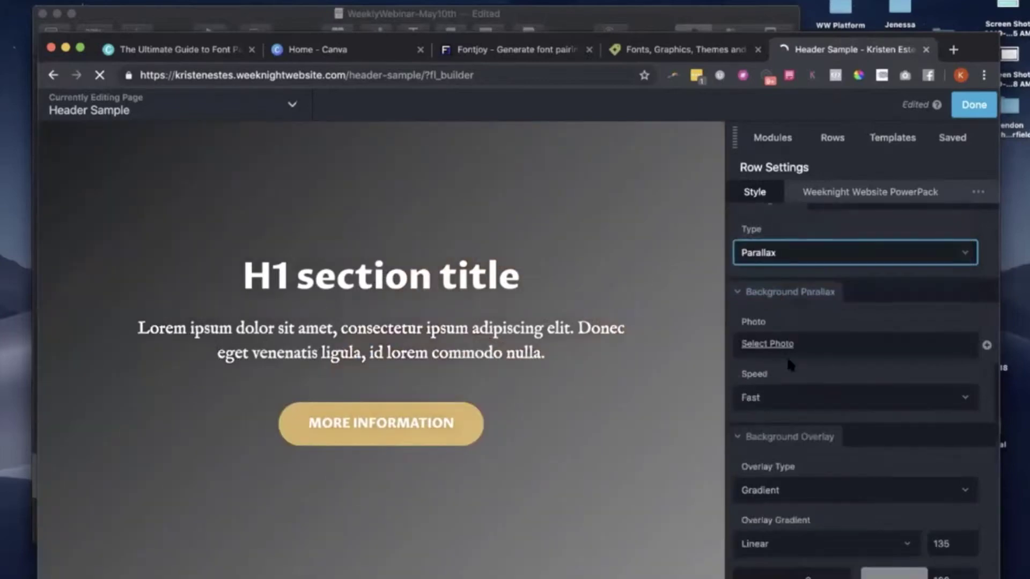
left_click(787, 263)
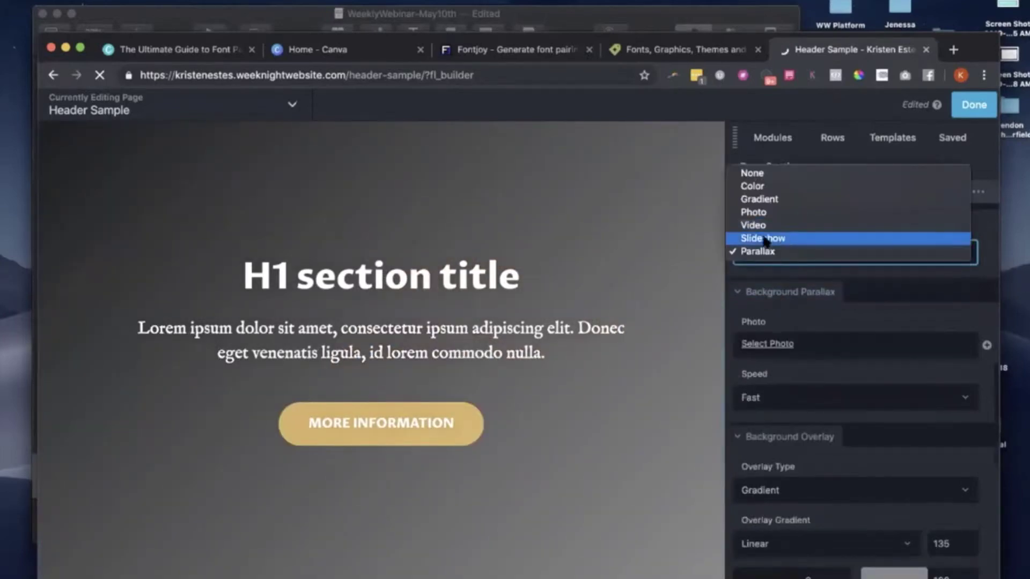
left_click(767, 213)
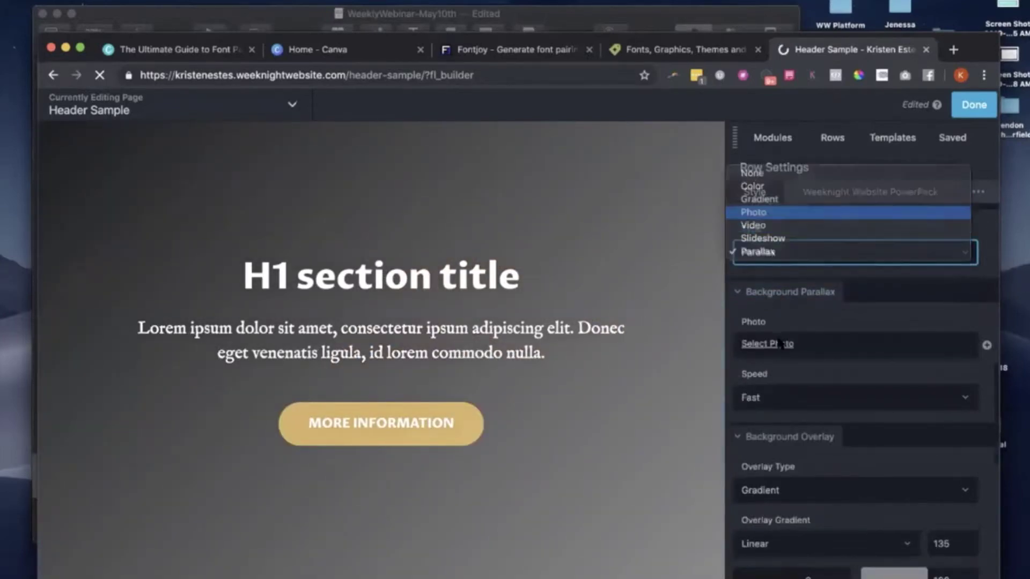
Step: Remove rawpixel-617382-unsplash.jpg from the row's background photo setting
scroll(786, 428, "down", 2)
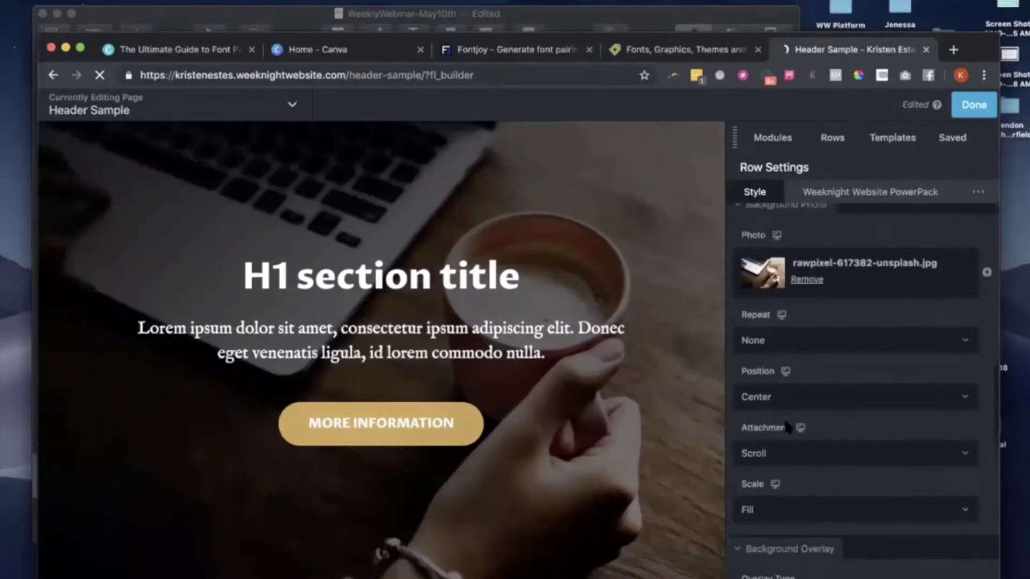
scroll(786, 428, "up", 8)
scroll(786, 428, "down", 8)
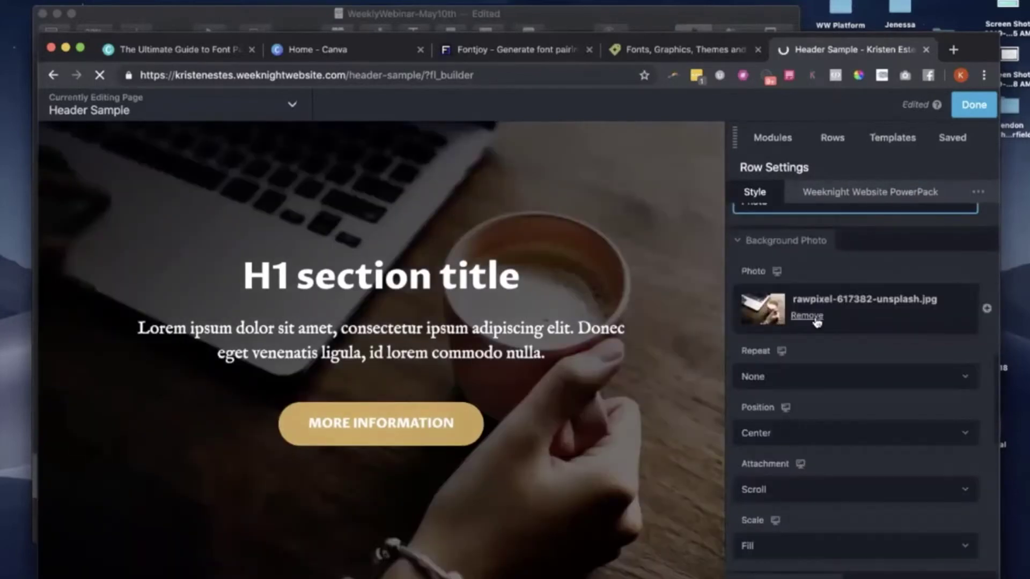
left_click(815, 318)
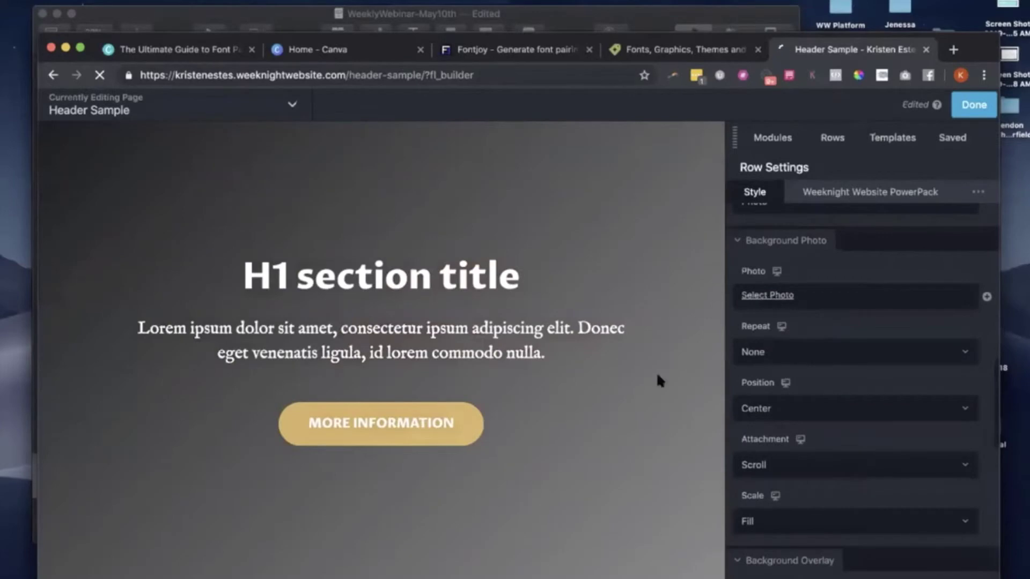
Step: Start selecting a new background photo and collapse the expanded folders in Finder's Desktop list
left_click(767, 295)
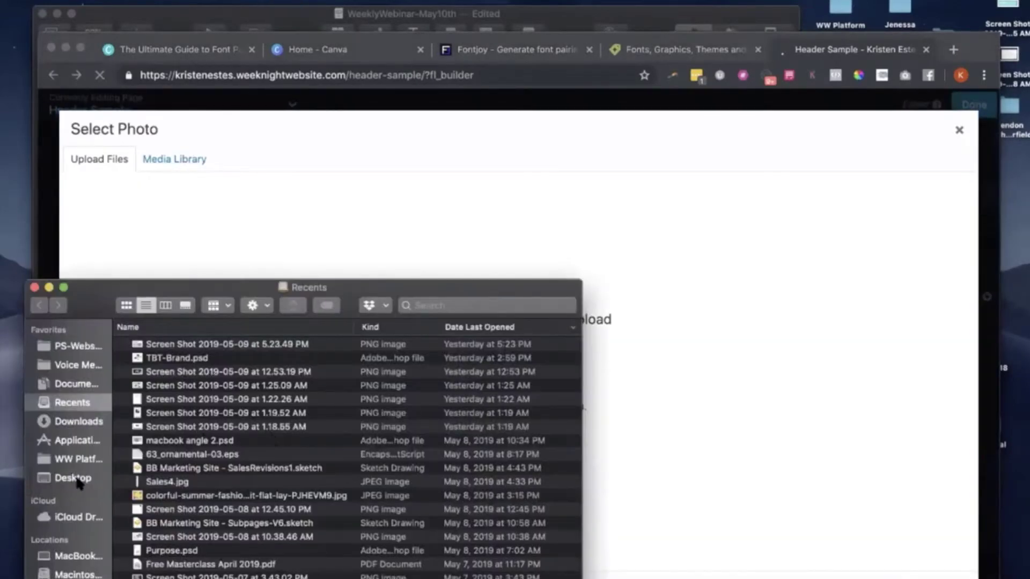
left_click(79, 478)
scroll(163, 387, "up", 10)
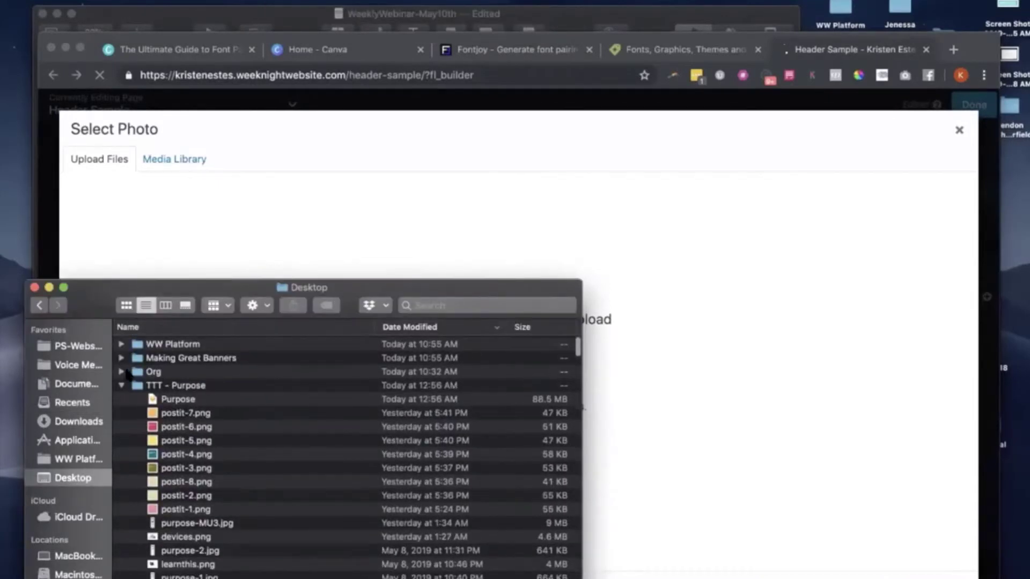
left_click(122, 385)
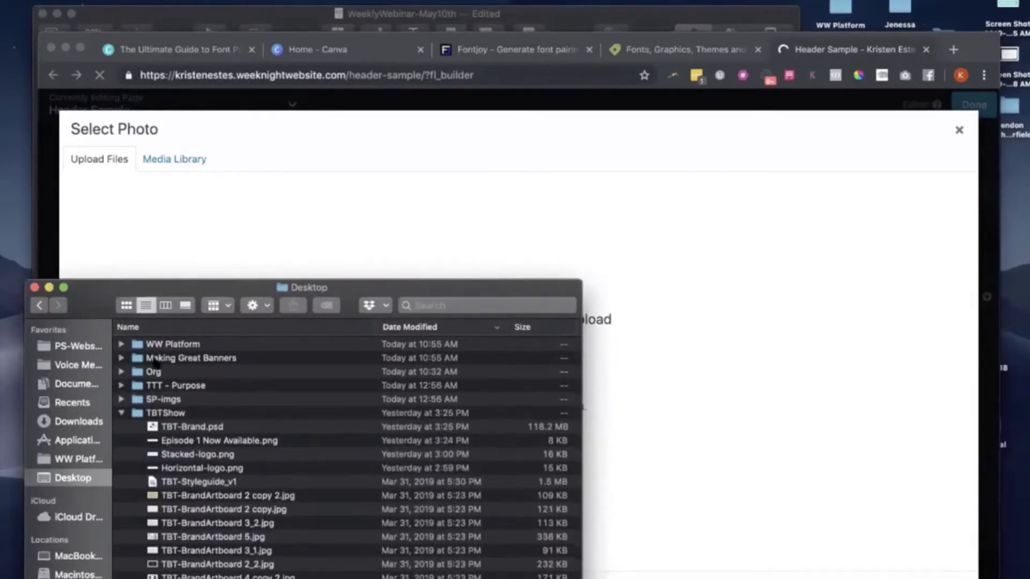
left_click(121, 413)
scroll(140, 443, "down", 5)
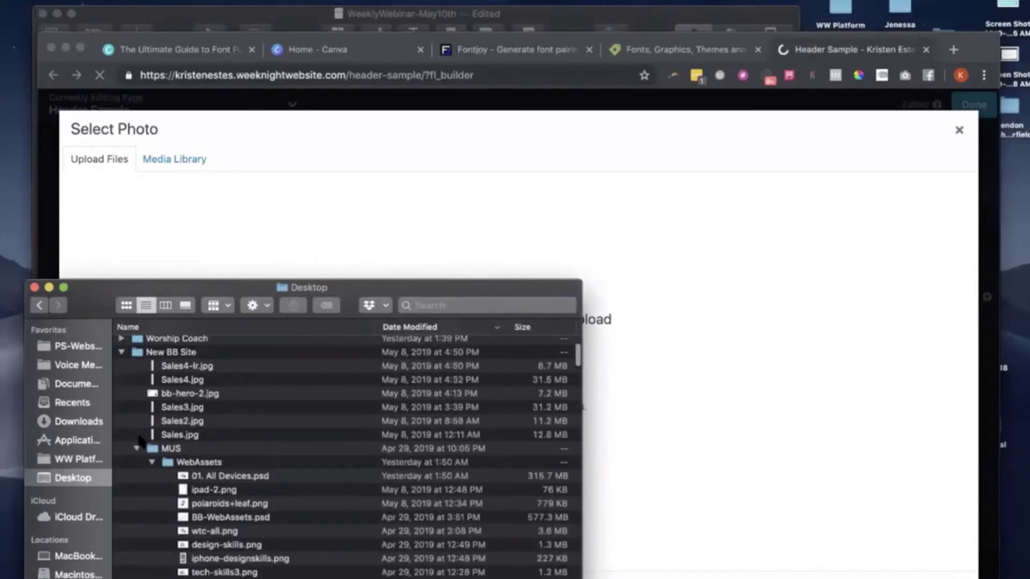
scroll(122, 427, "up", 4)
left_click(120, 421)
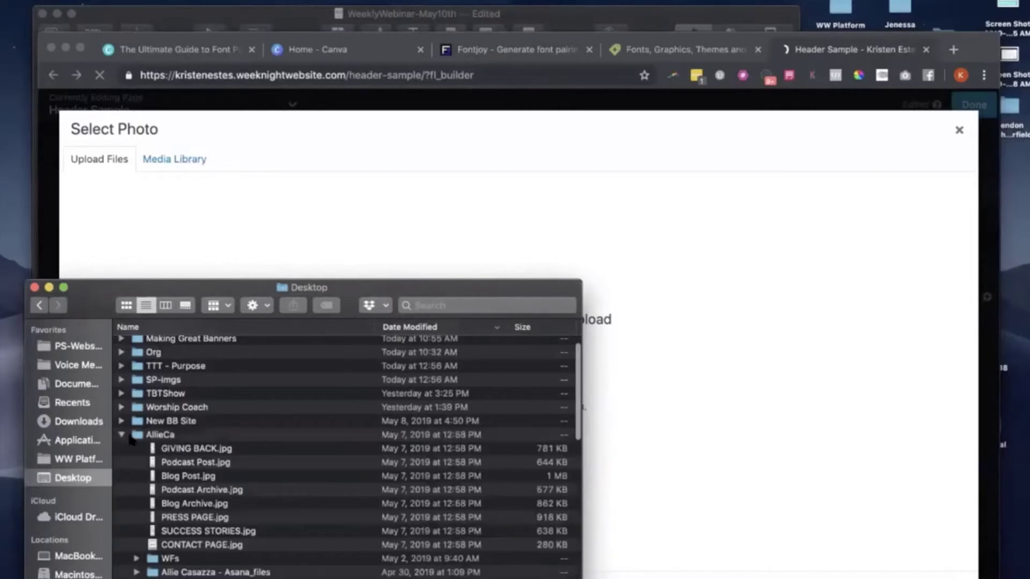
left_click(122, 435)
Step: Upload ke-hh.jpg from the Making Great Banners folder and set it as the row's background photo
scroll(142, 472, "down", 10)
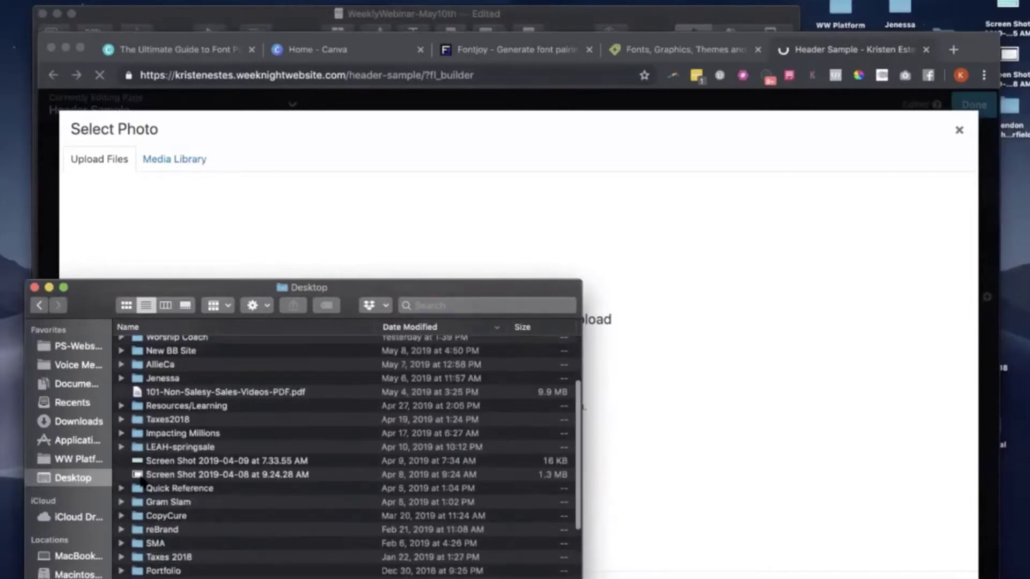
scroll(142, 481, "up", 1)
left_click(410, 327)
scroll(252, 386, "up", 10)
left_click(416, 328)
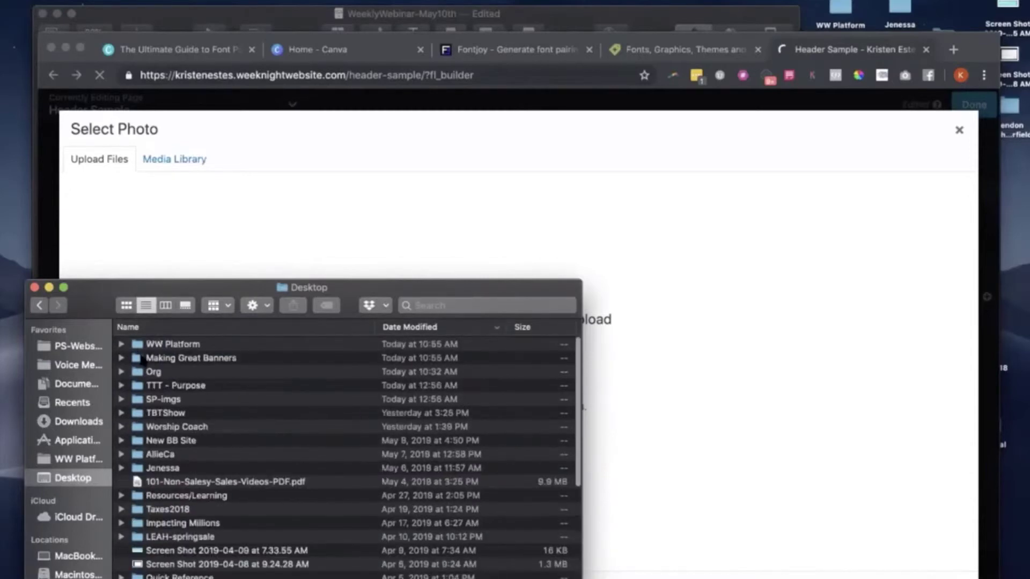
left_click(121, 359)
left_click(190, 371)
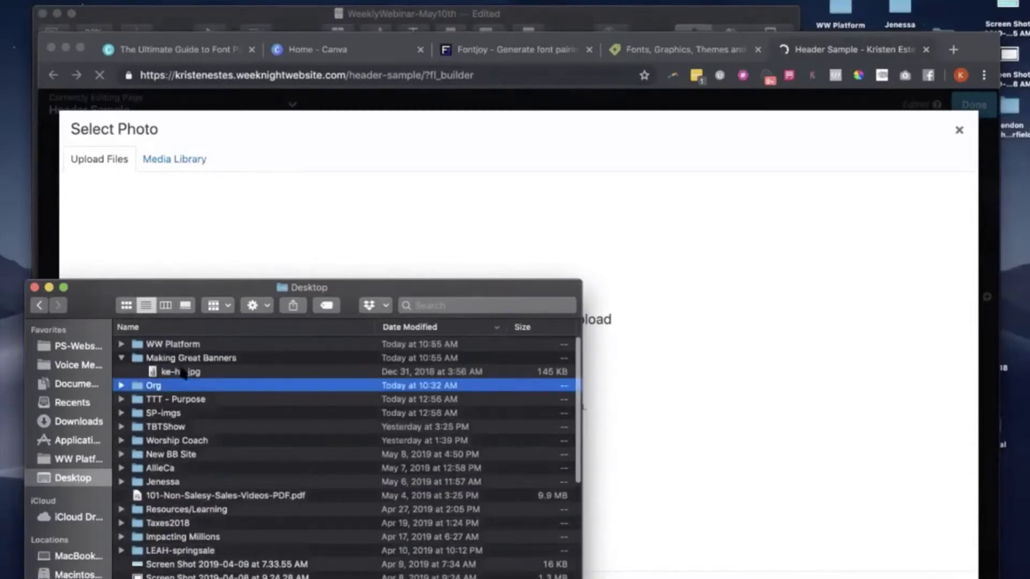
left_click_drag(191, 372, 613, 198)
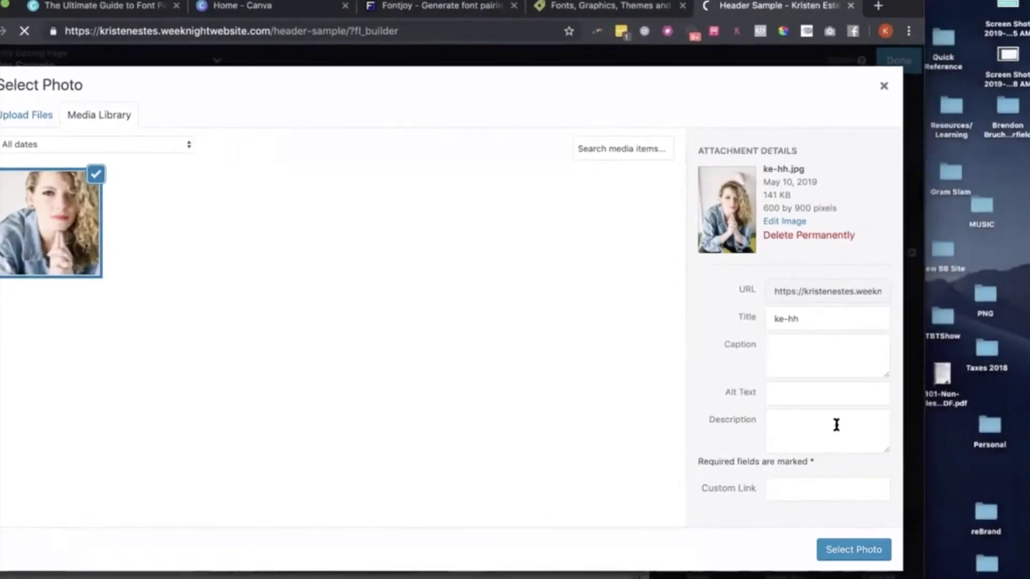
left_click(829, 550)
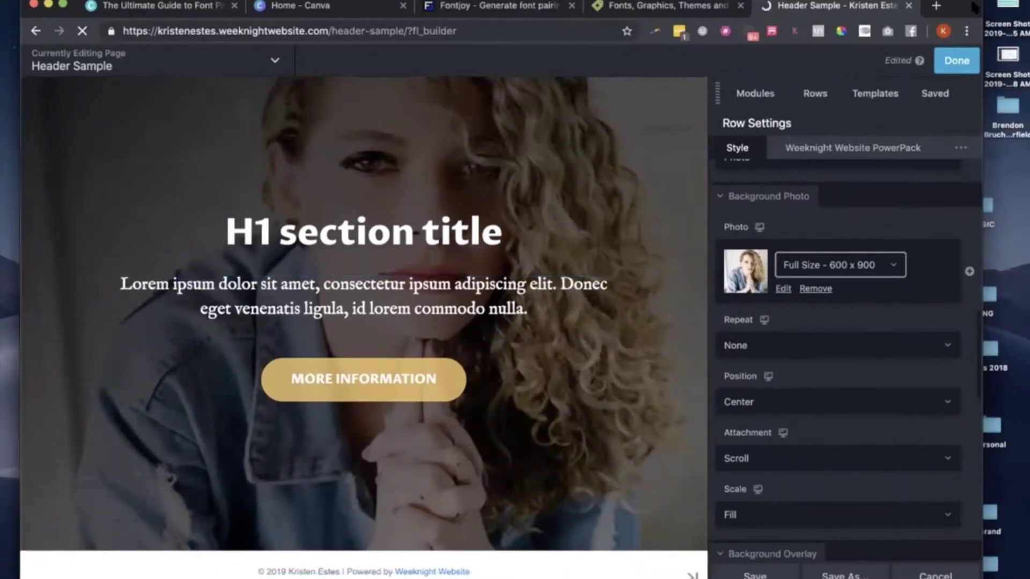
Step: Open Unsplash's couple photo search at unsplash.com/search/couple in a new browser tab
left_click_drag(973, 6, 968, 41)
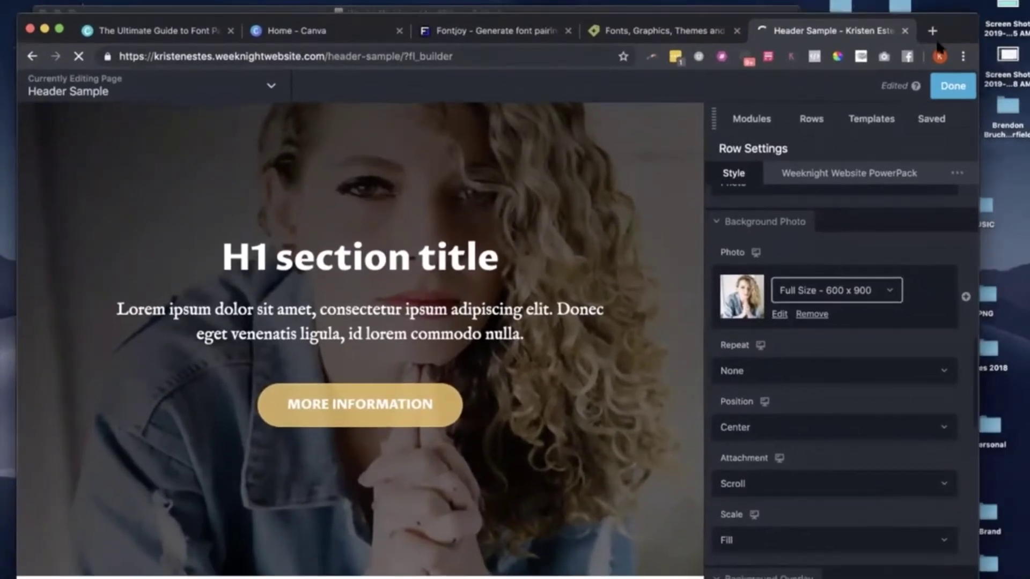
left_click(933, 31)
type("unsplash.com/search/couple")
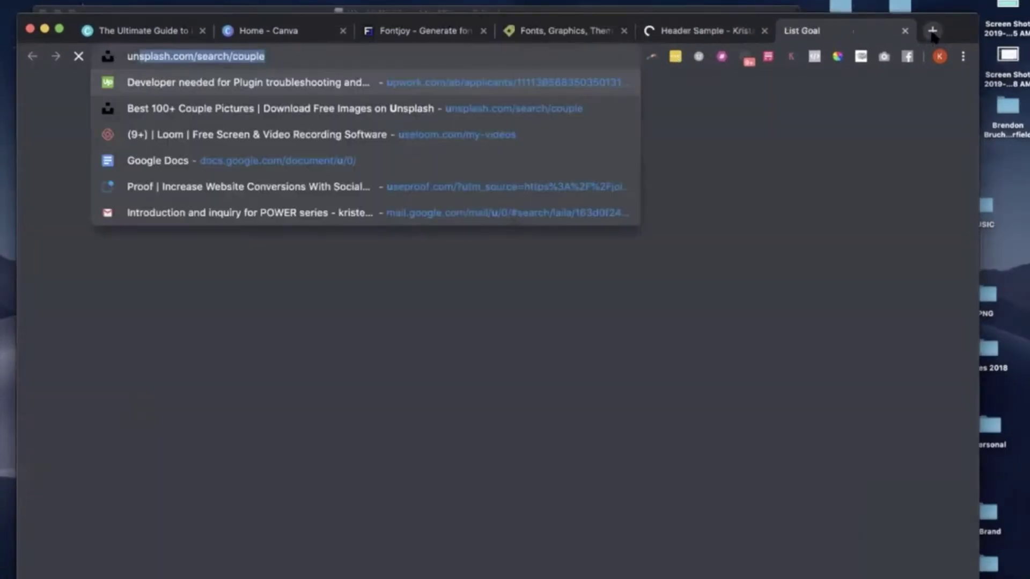
key("Return")
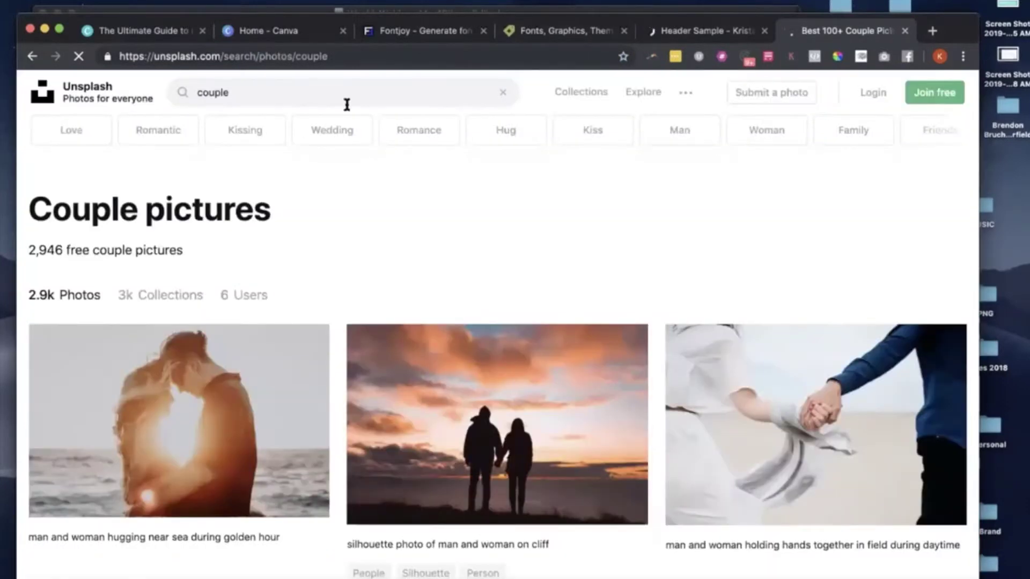
Step: Replace the Unsplash search term with "desk" and run the search
double_click(262, 99)
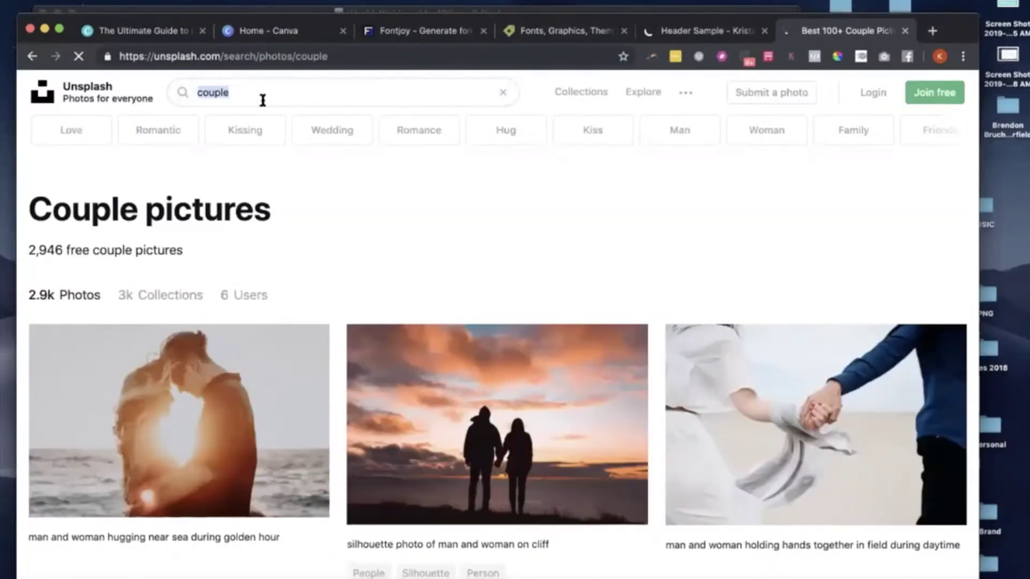
key("BackSpace")
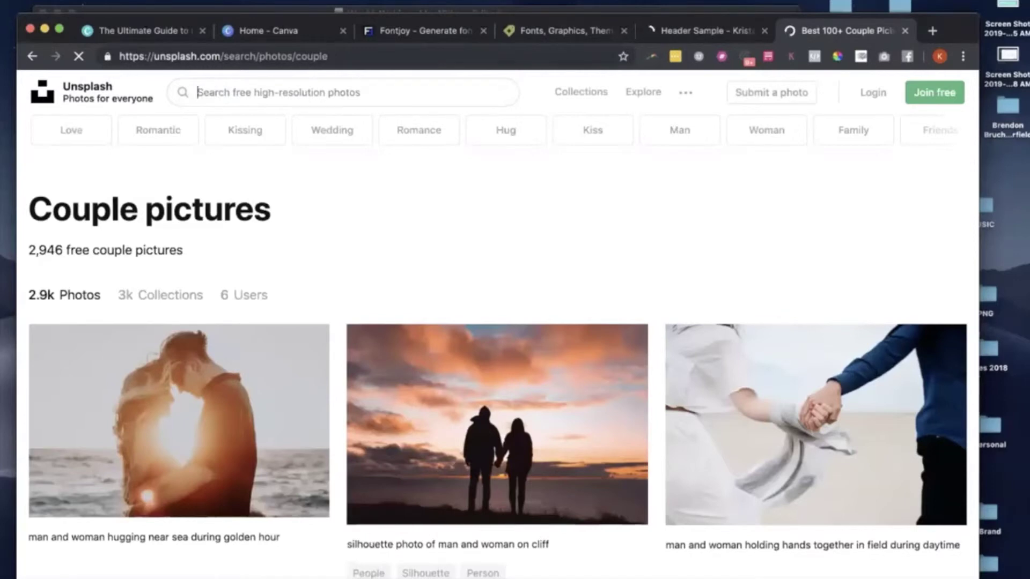
type("web")
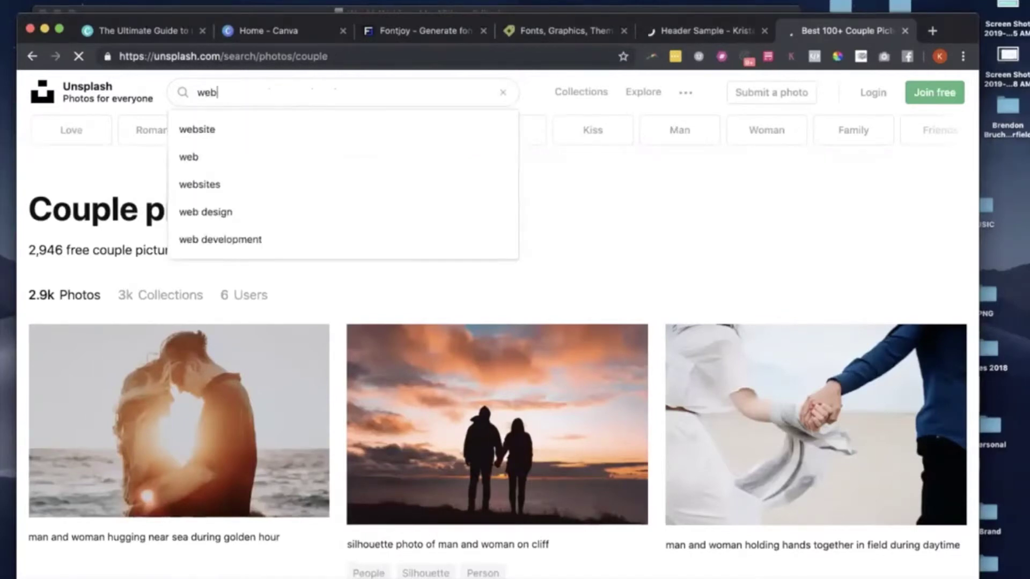
key("BackSpace")
key("BackSpace")
key("BackSpace")
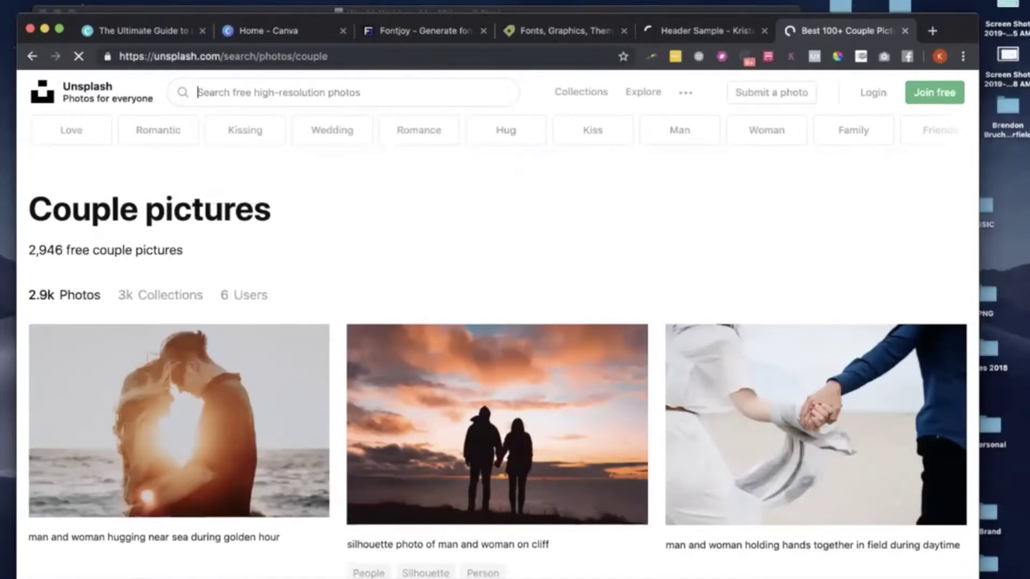
type("desk")
key("Return")
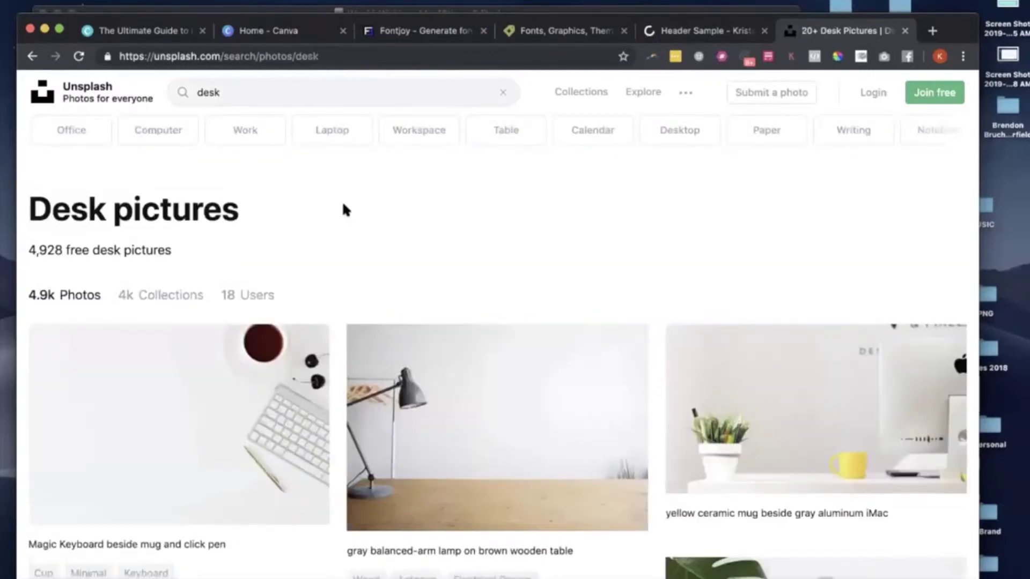
Step: Find and download the "pencils on blue table" photo from the desk pictures
scroll(342, 204, "down", 2)
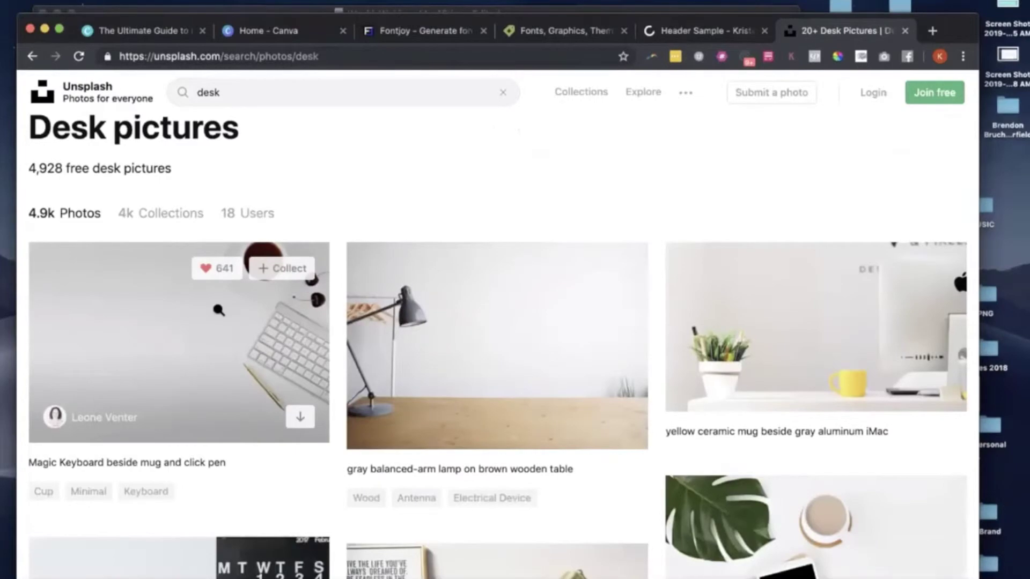
scroll(653, 313, "down", 3)
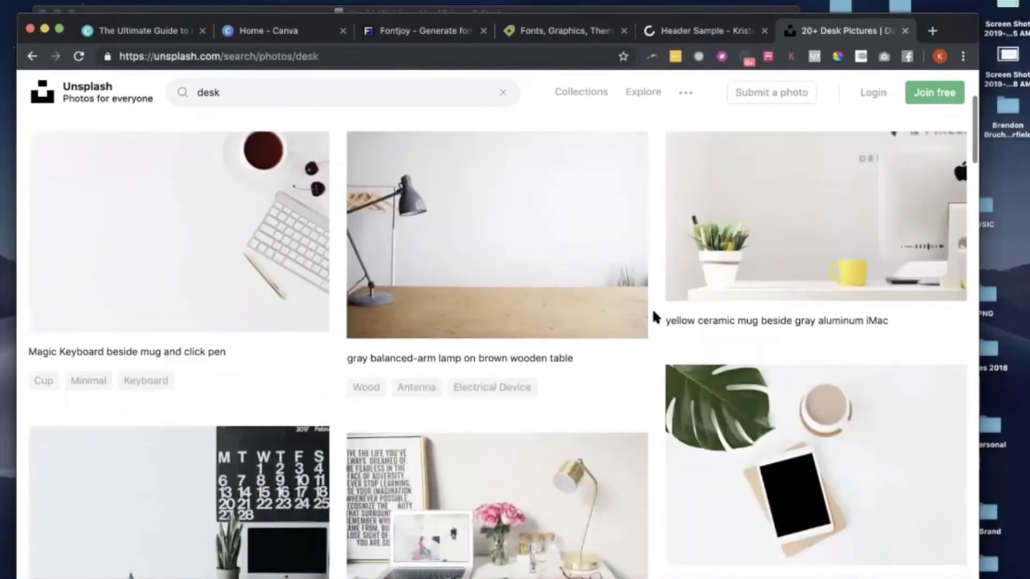
scroll(652, 308, "down", 3)
scroll(525, 408, "down", 6)
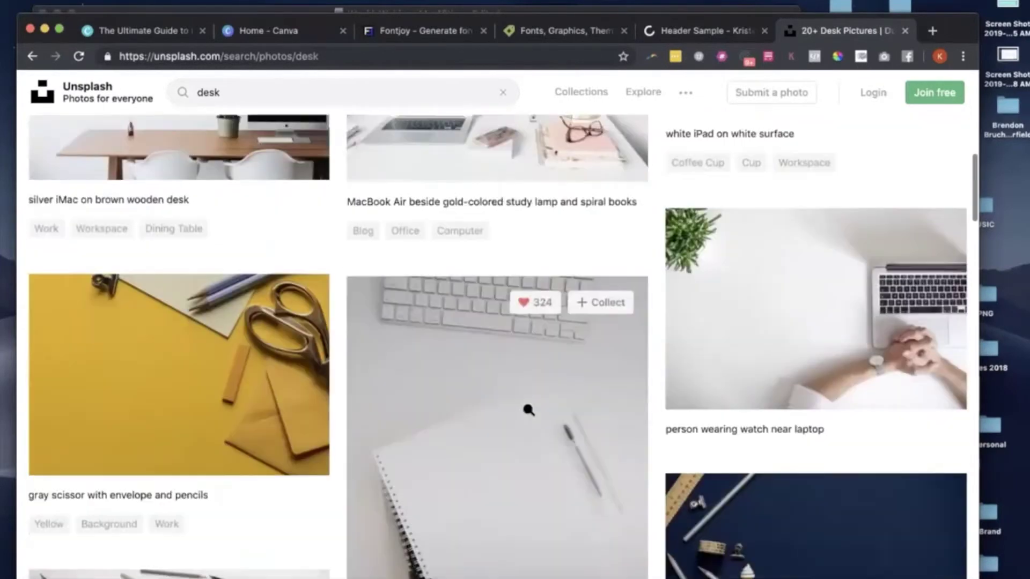
scroll(529, 410, "down", 5)
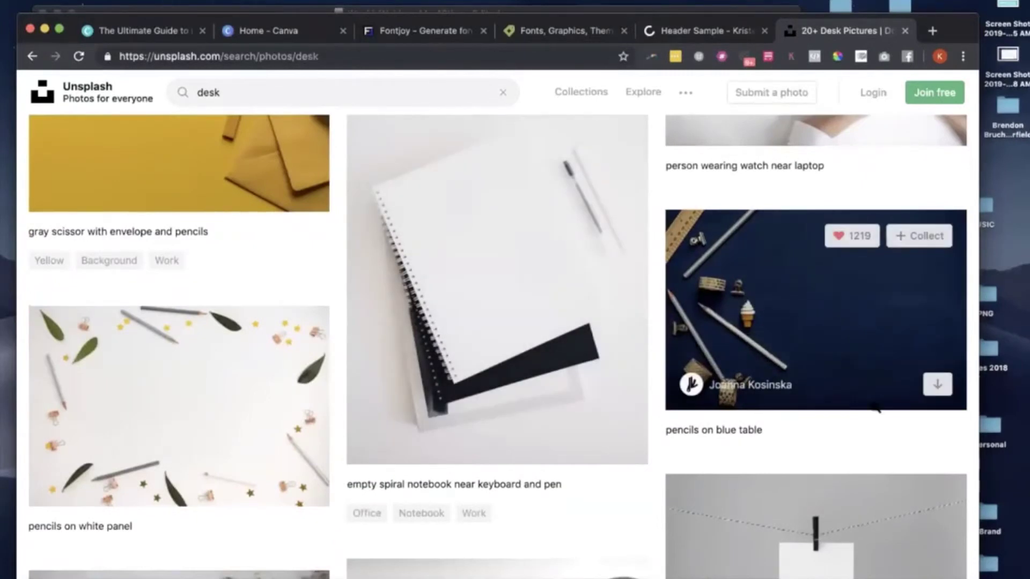
mouse_move(939, 388)
left_click(937, 394)
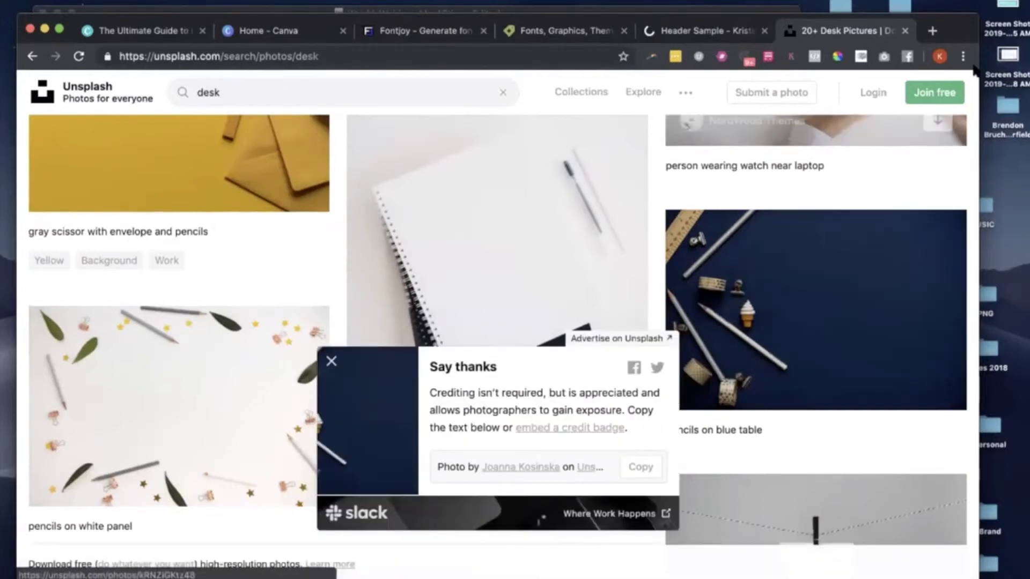
left_click_drag(962, 35, 974, 15)
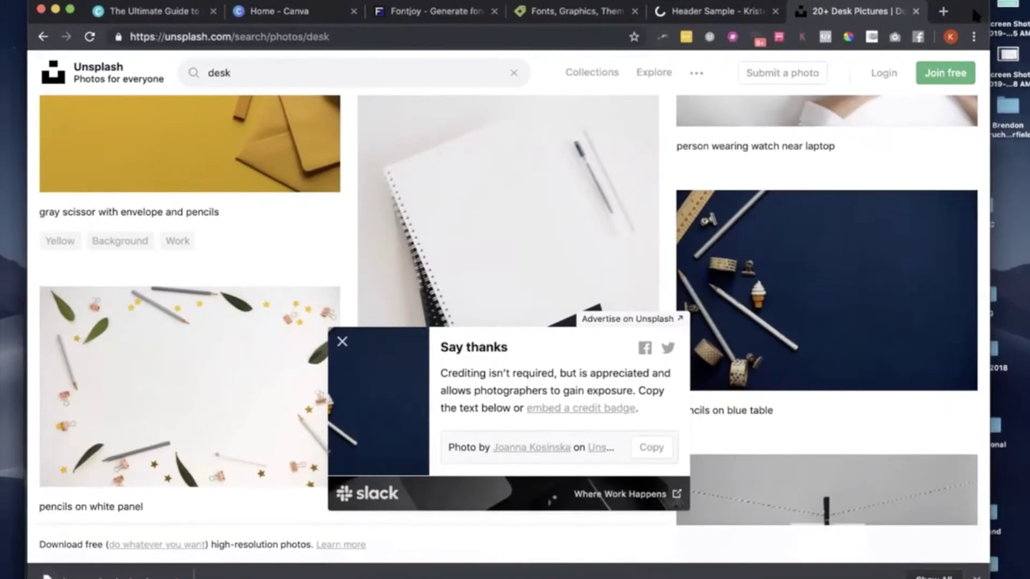
Step: Open imagecompressor.com in a new browser tab and go to its file upload area
left_click(942, 22)
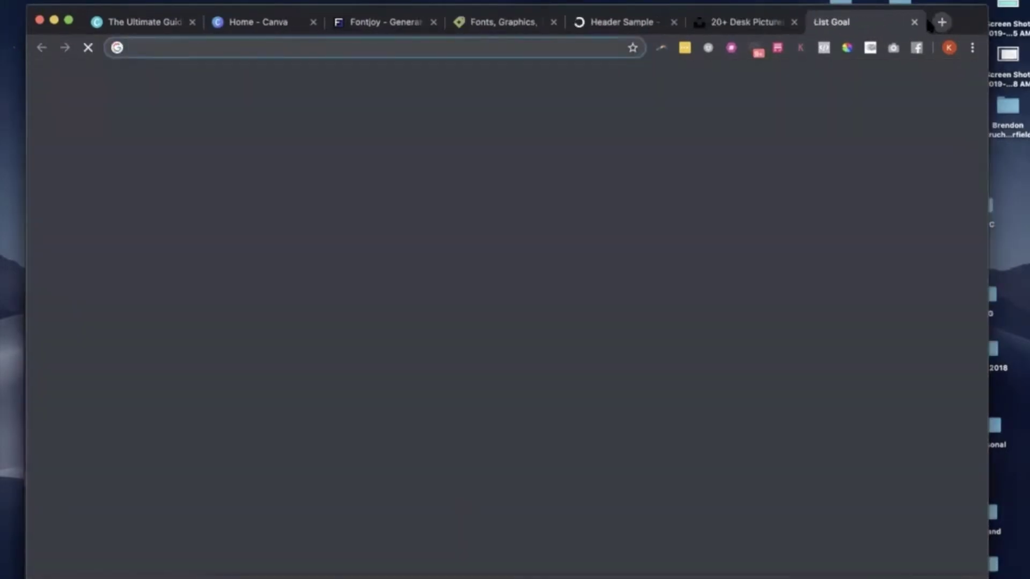
type("ins")
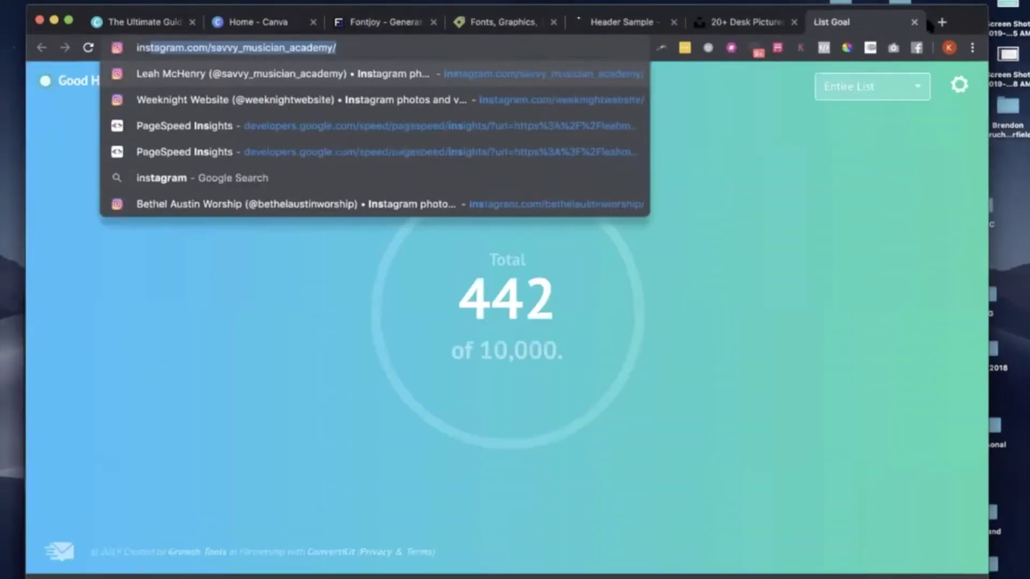
key("BackSpace")
key("BackSpace")
key("BackSpace")
type("m")
key("Return")
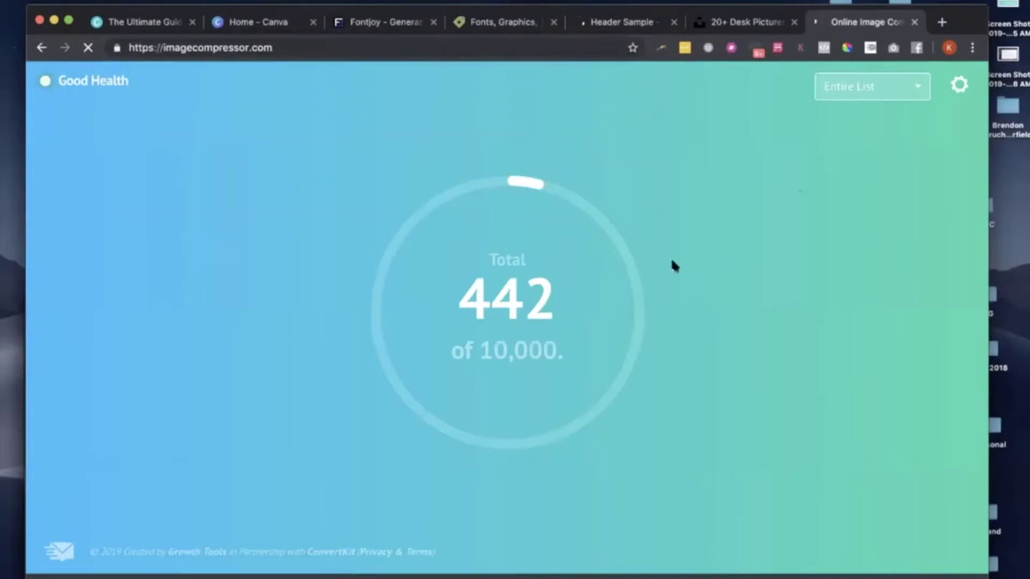
scroll(479, 418, "down", 4)
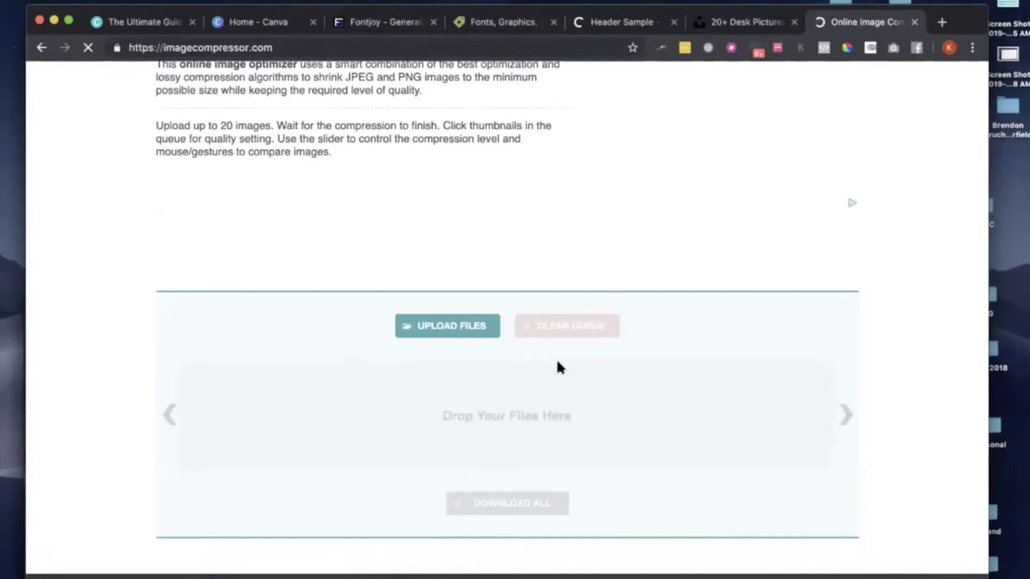
Step: Upload the downloaded Unsplash desk photo from the Downloads folder to the image compressor
left_click(460, 327)
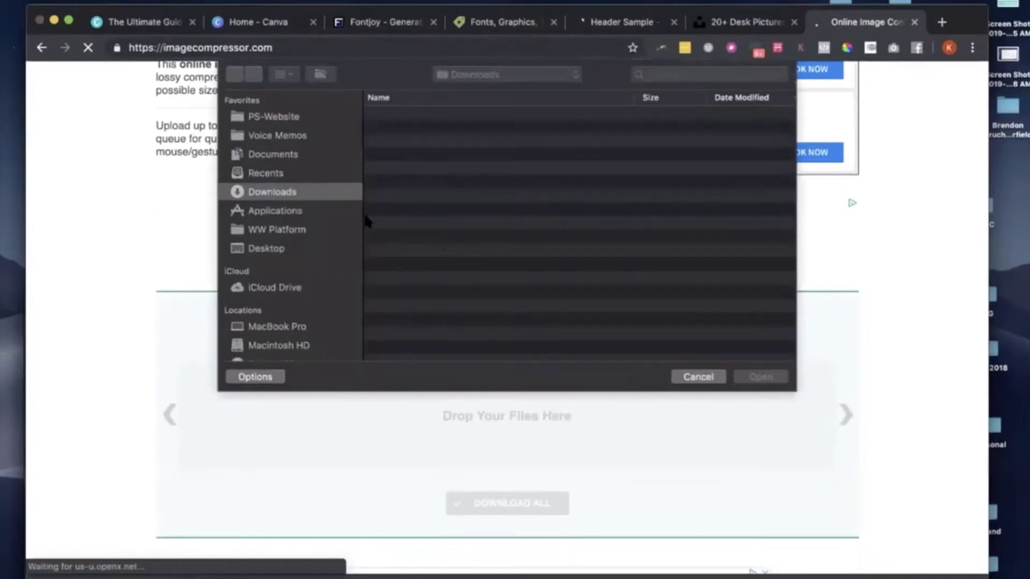
left_click(475, 114)
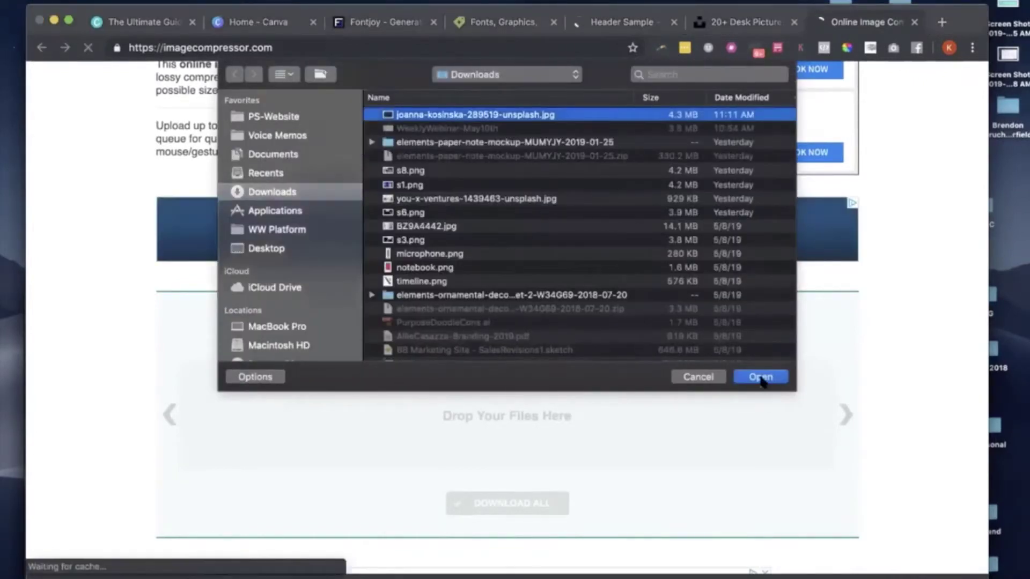
left_click(760, 376)
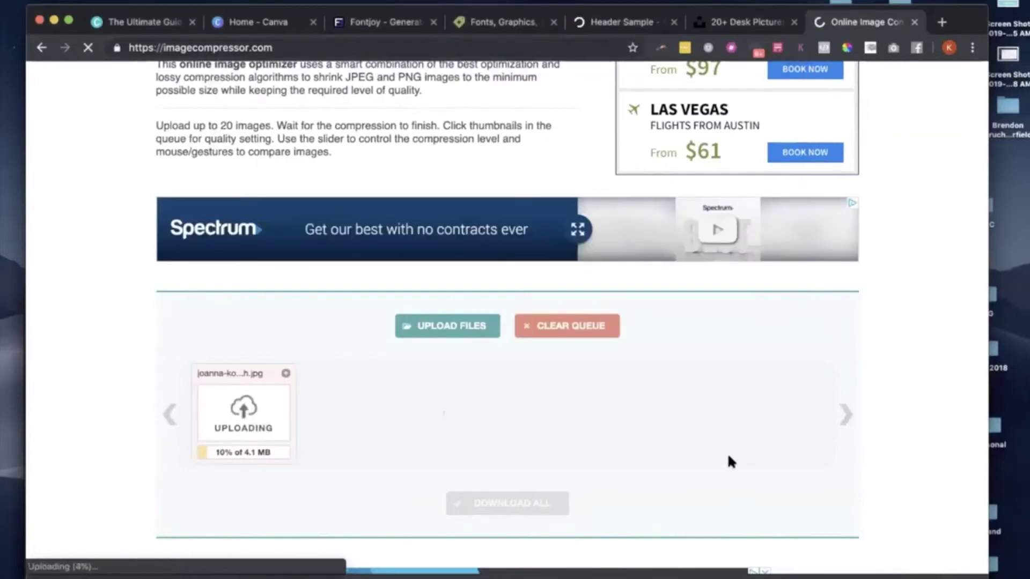
Step: Lower the desk photo's compression quality to 78 and apply it
scroll(693, 407, "down", 4)
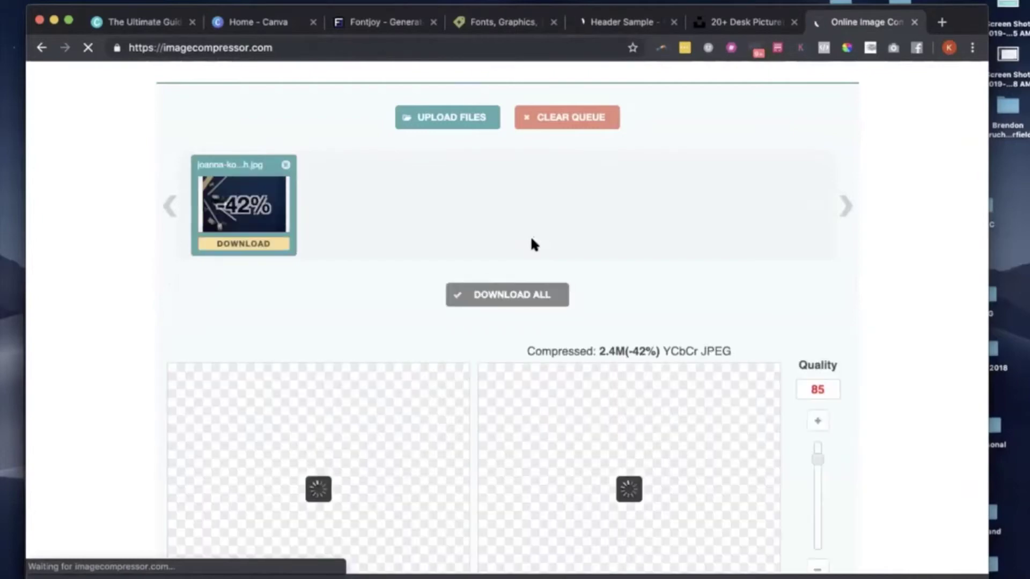
scroll(434, 240, "down", 3)
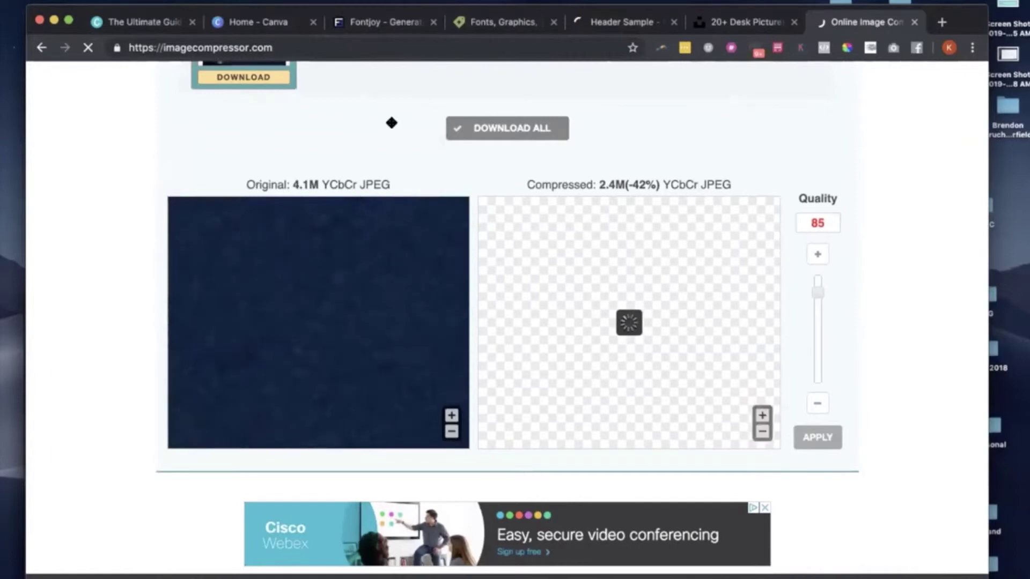
scroll(385, 168, "up", 1)
scroll(384, 166, "up", 2)
scroll(385, 166, "down", 2)
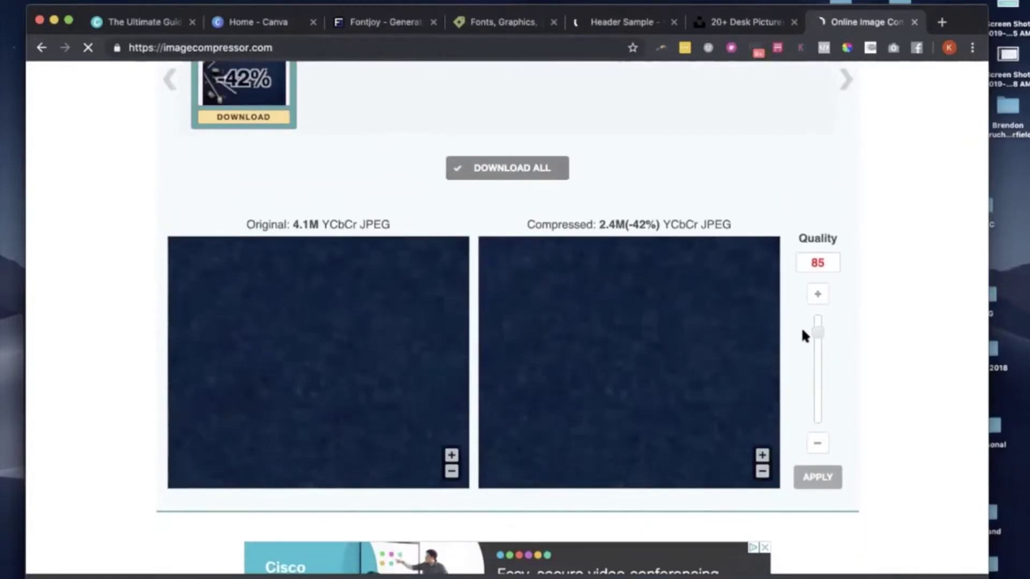
left_click_drag(814, 330, 814, 338)
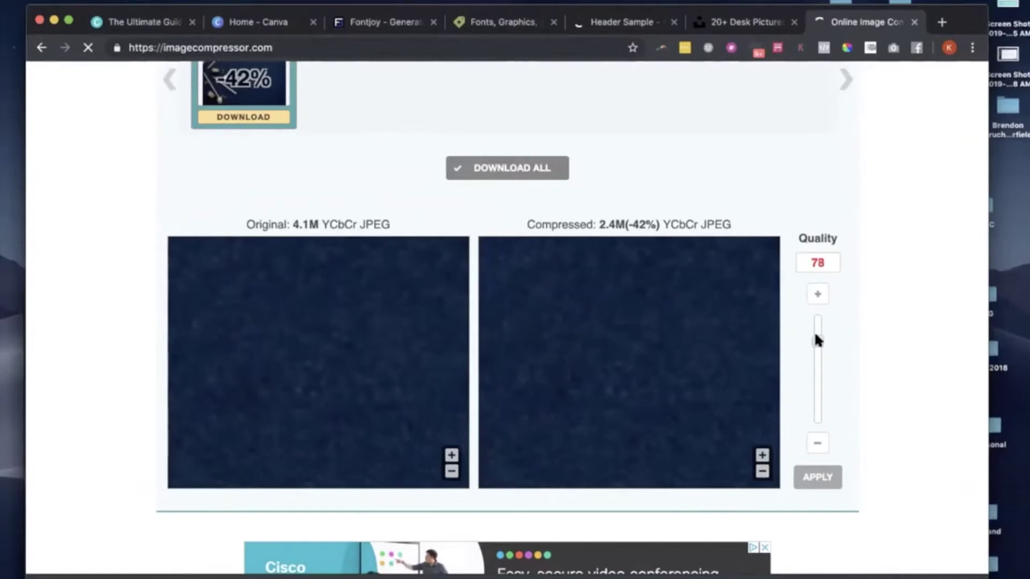
scroll(873, 295, "up", 3)
scroll(674, 301, "down", 5)
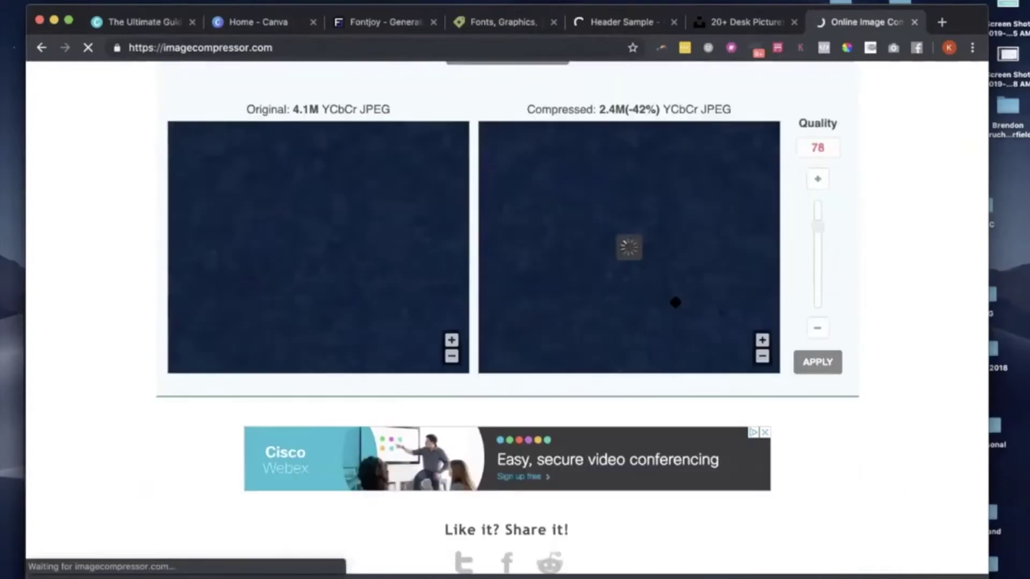
left_click(815, 361)
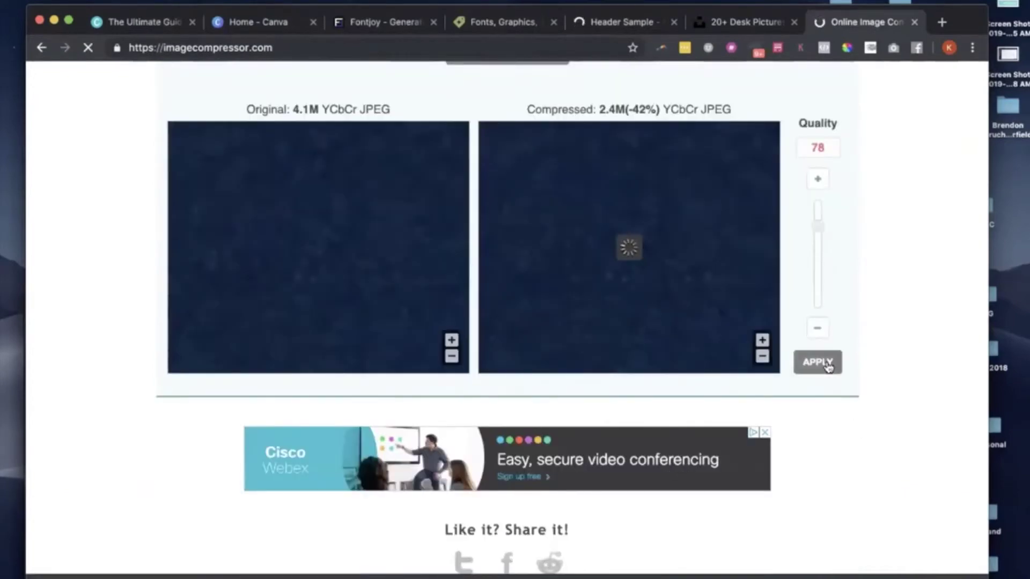
Step: Download all compressed images from the compressor's queue
scroll(811, 118, "up", 10)
scroll(807, 164, "down", 6)
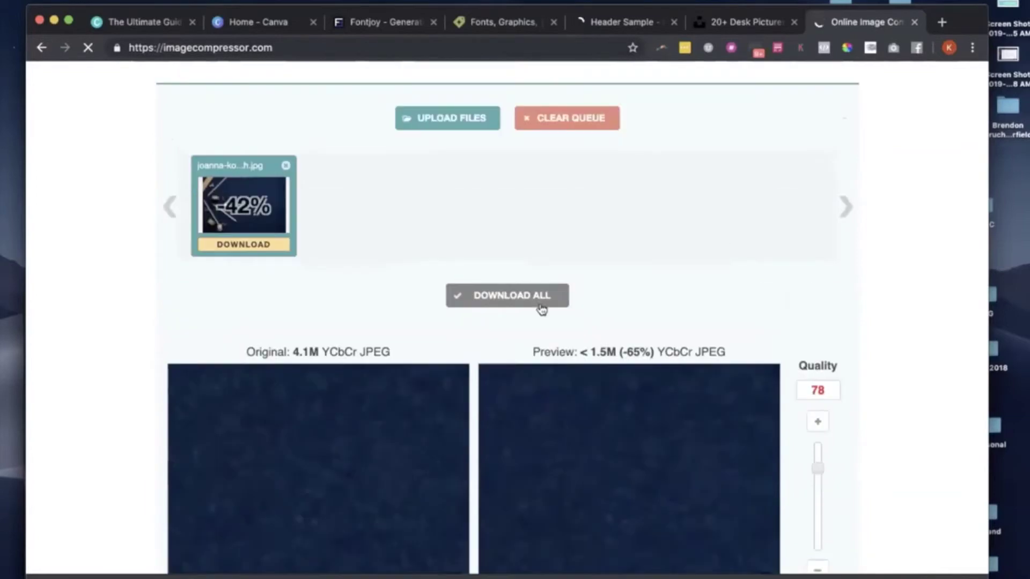
left_click(543, 304)
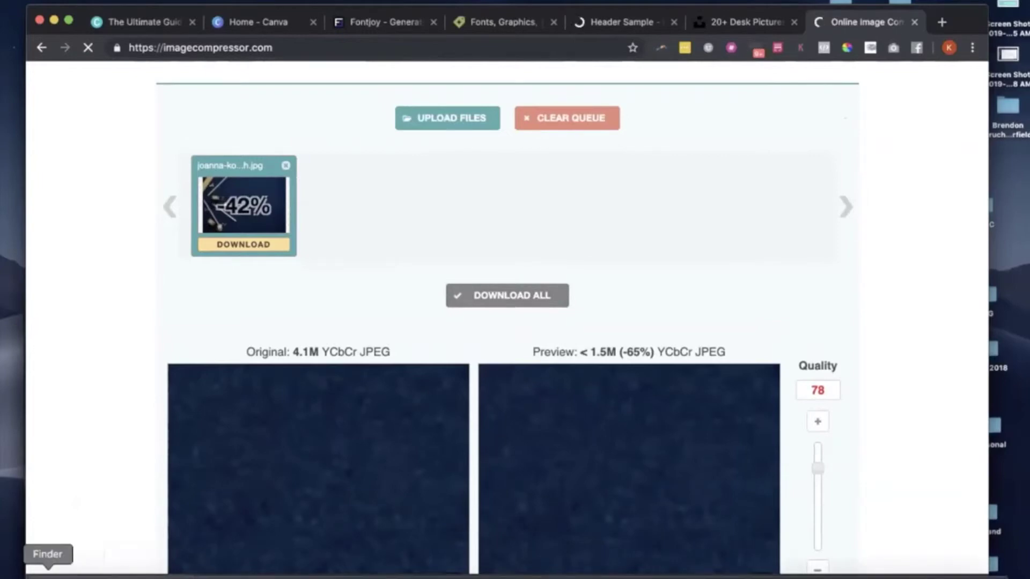
Step: Check the Downloads folder in Finder, return to the browser and dismiss the Toggl Desktop reminder
left_click(48, 575)
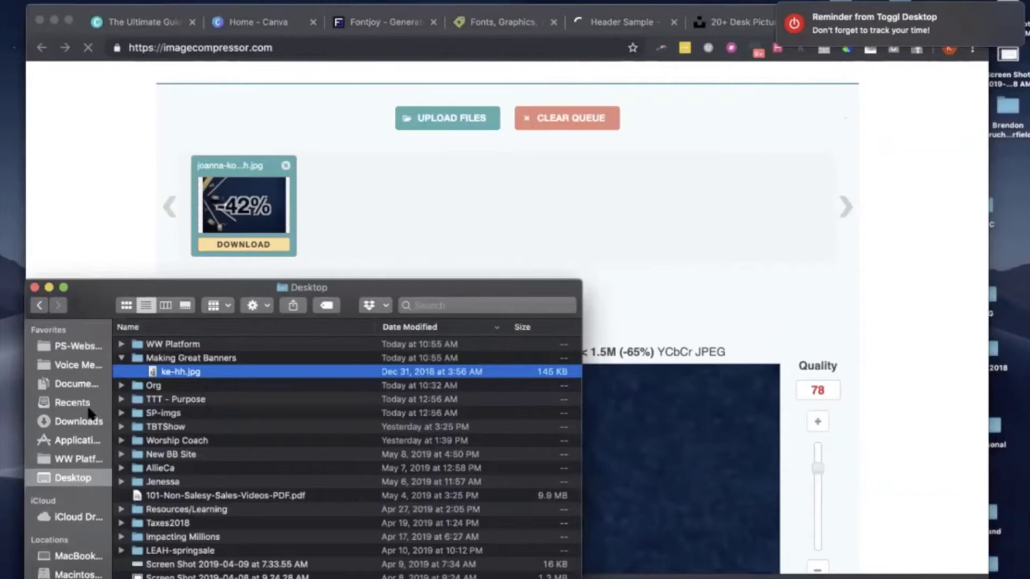
left_click(78, 422)
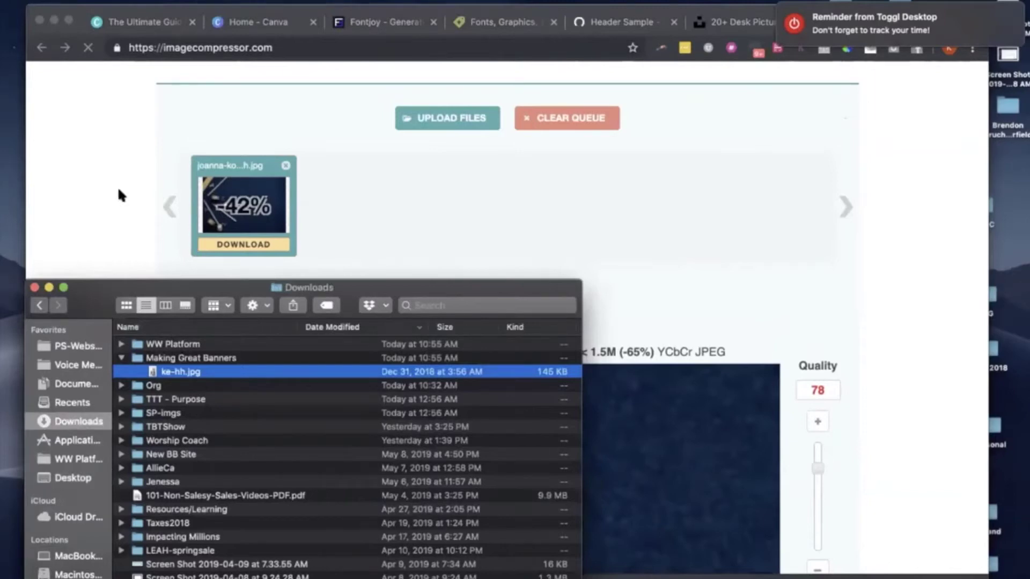
left_click(187, 207)
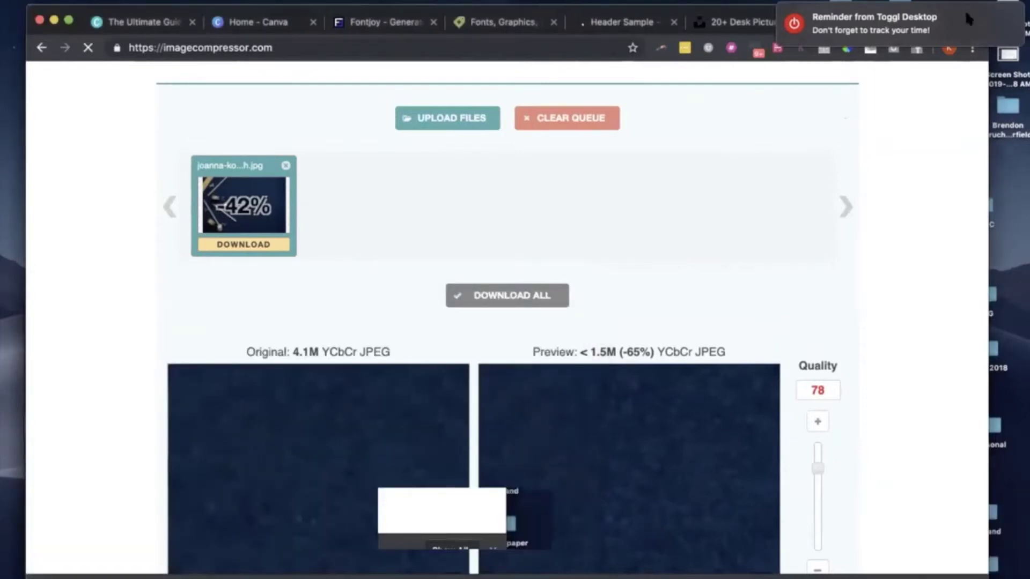
left_click(1010, 16)
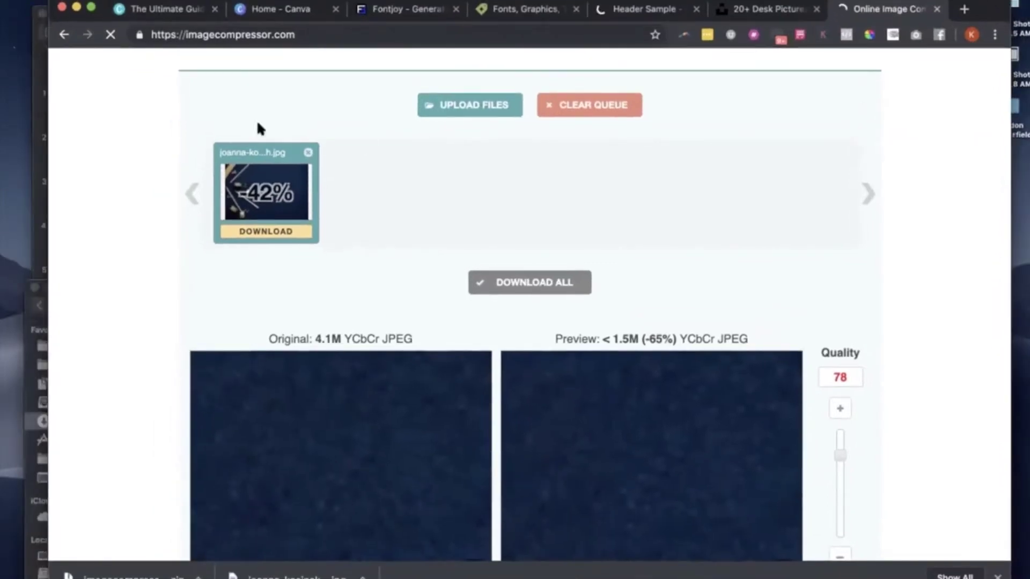
Step: Search Canva's design types for "web" and create a new Website design of 1350 px × 650 px
left_click(166, 9)
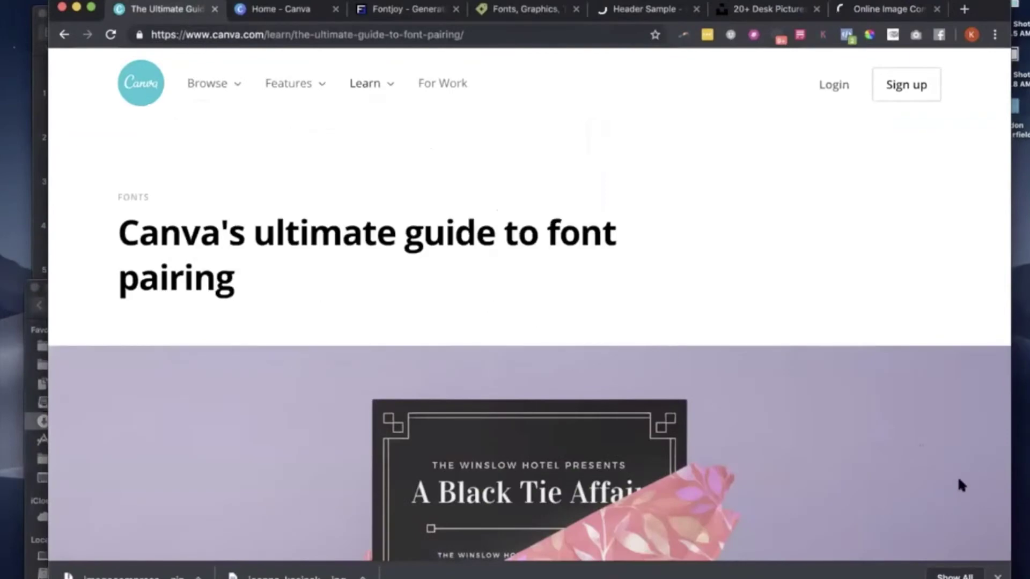
left_click(997, 577)
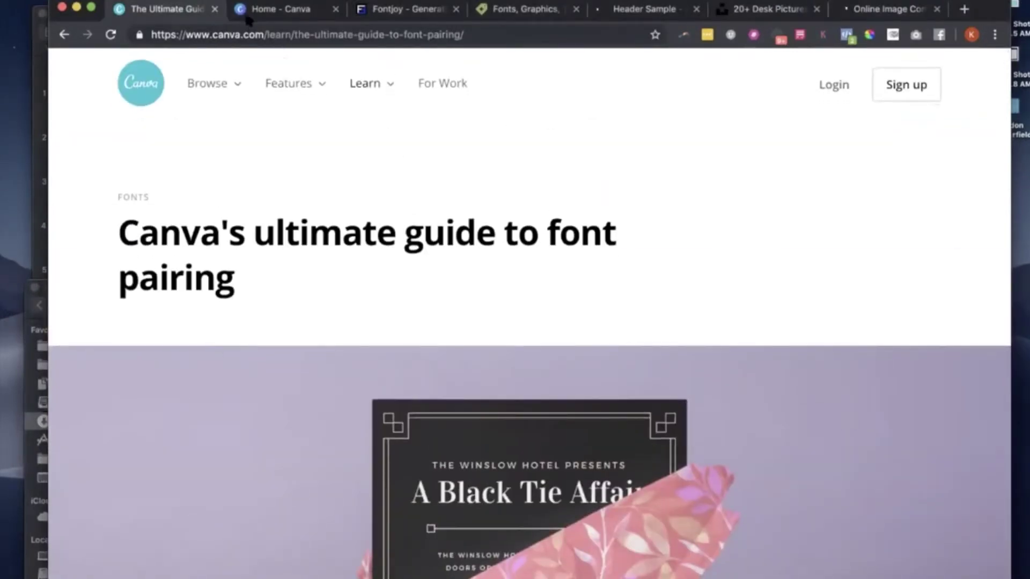
left_click(246, 16)
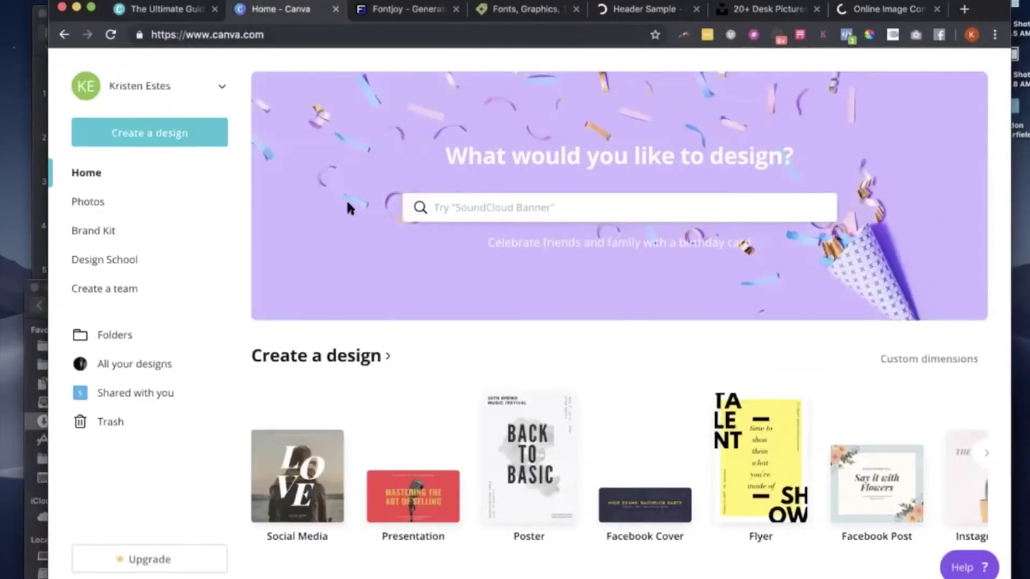
left_click(451, 207)
type("web")
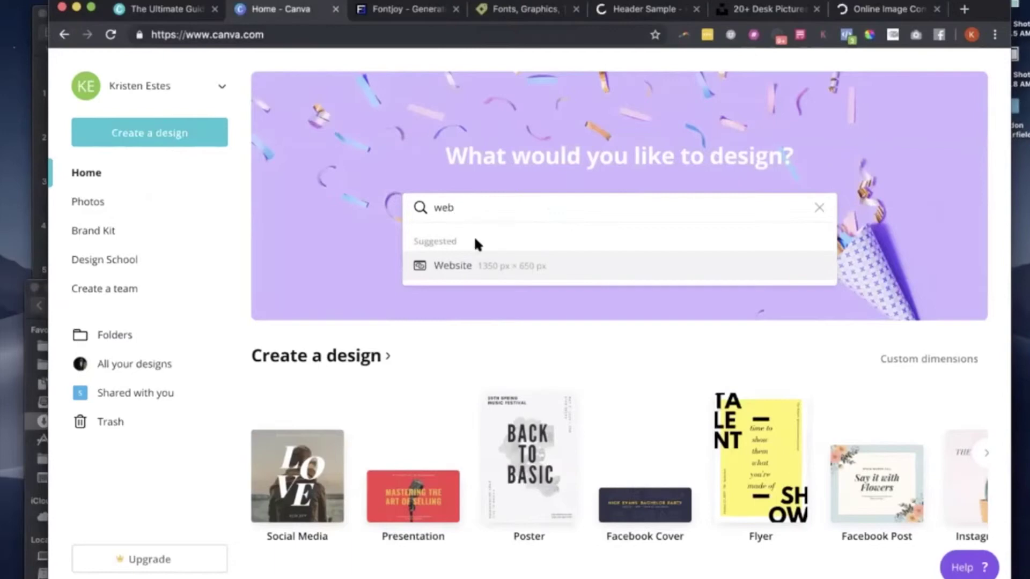
left_click(479, 268)
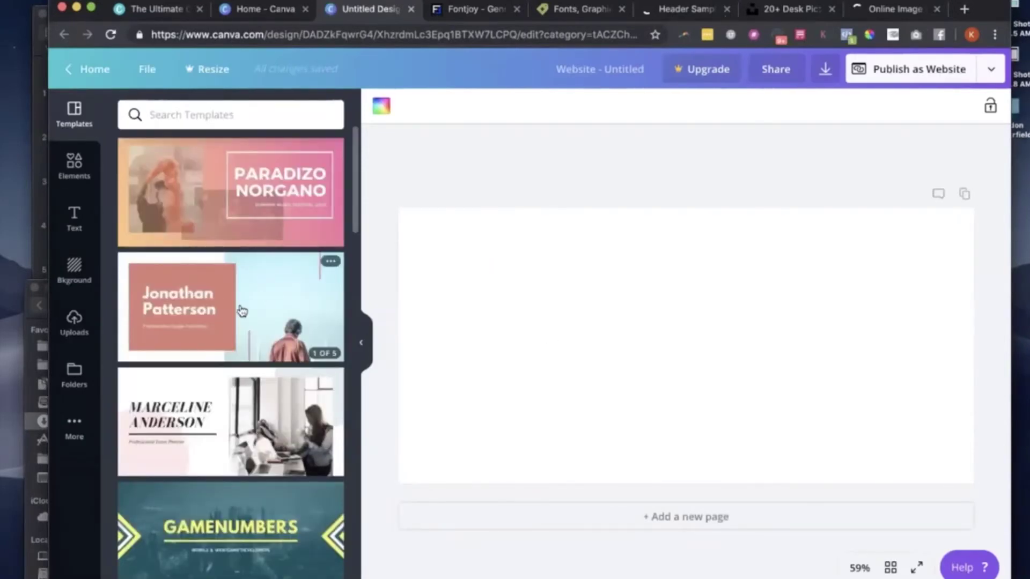
Step: Browse Canva's website templates to examine their banner layouts, fonts and background images
scroll(242, 310, "down", 3)
scroll(242, 310, "down", 12)
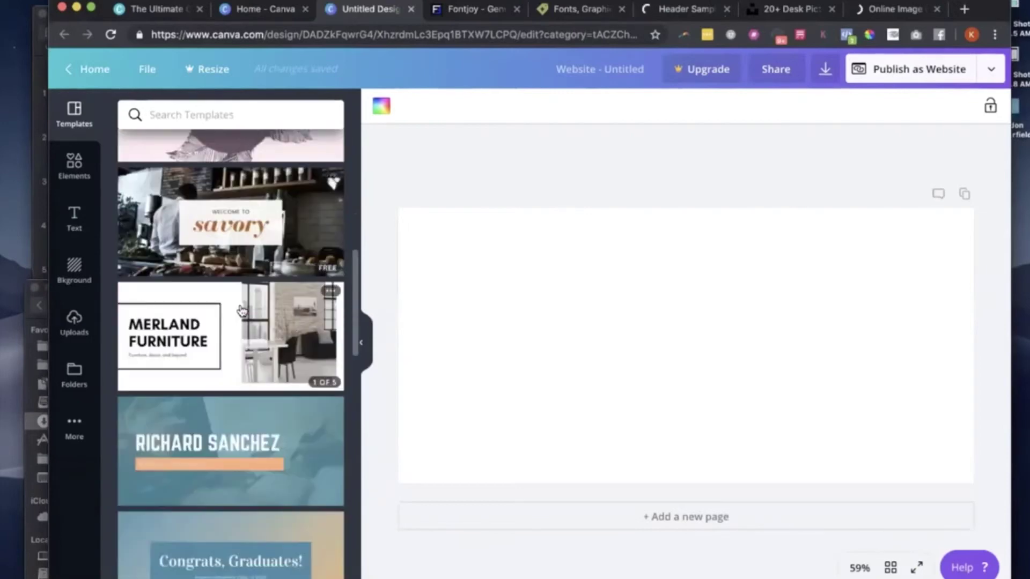
scroll(242, 311, "down", 15)
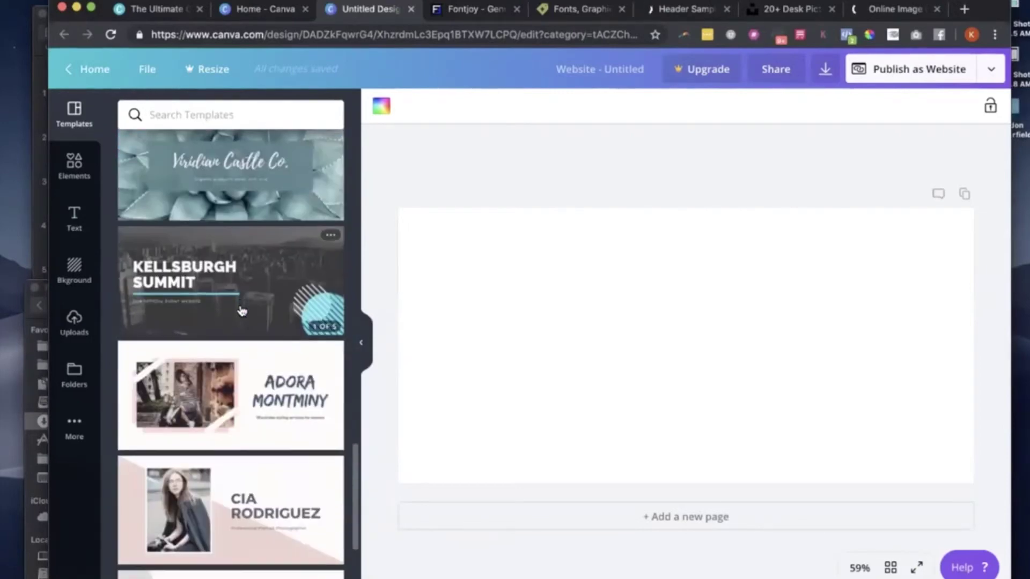
scroll(241, 310, "down", 3)
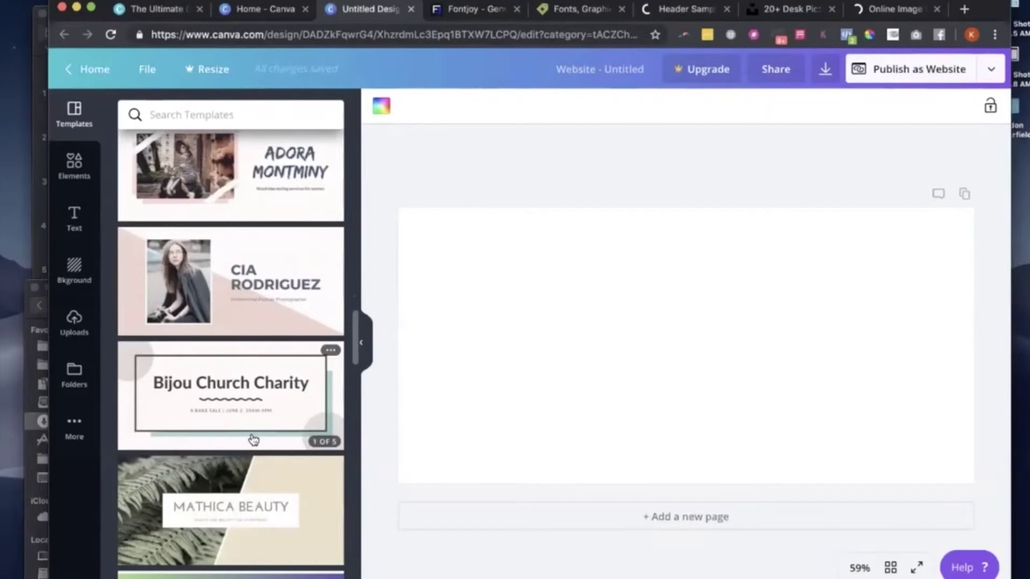
scroll(252, 436, "down", 4)
scroll(241, 389, "down", 5)
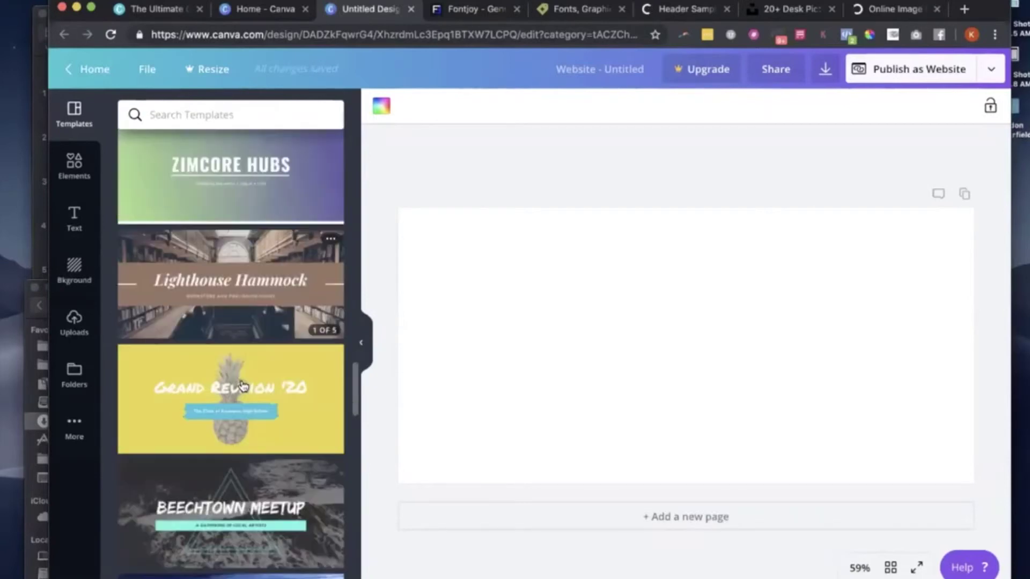
scroll(243, 385, "down", 5)
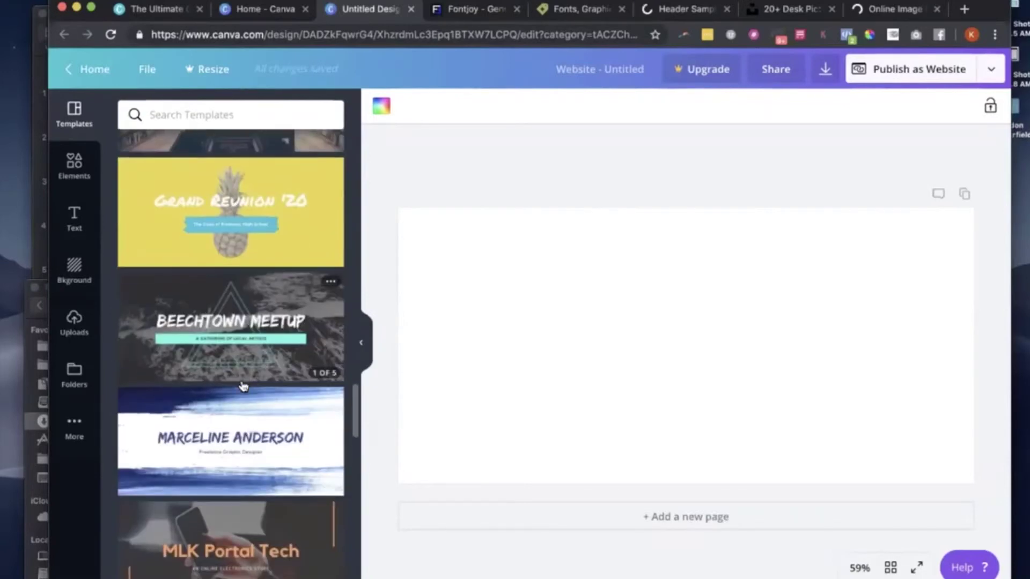
scroll(242, 385, "down", 5)
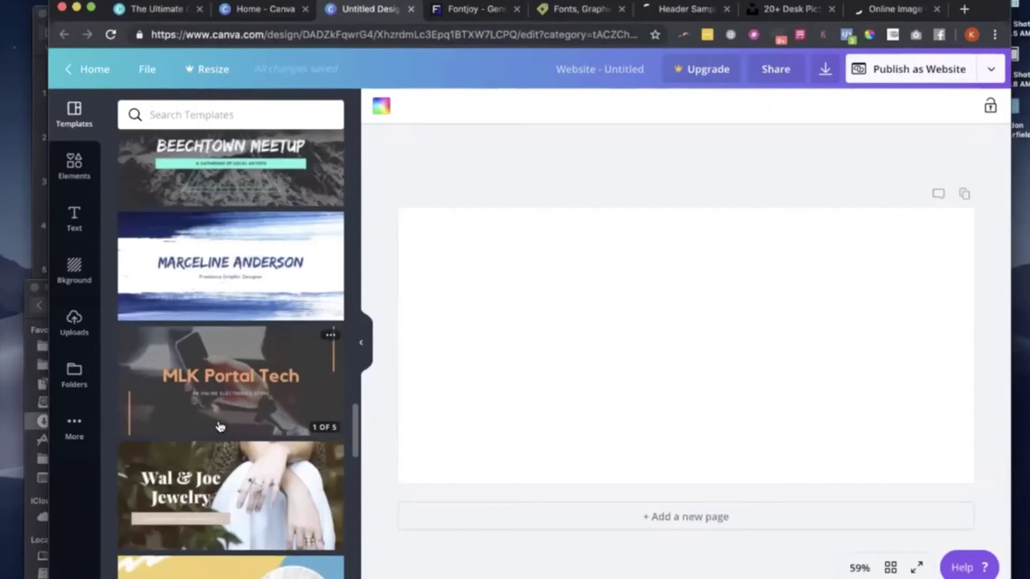
scroll(231, 477, "down", 4)
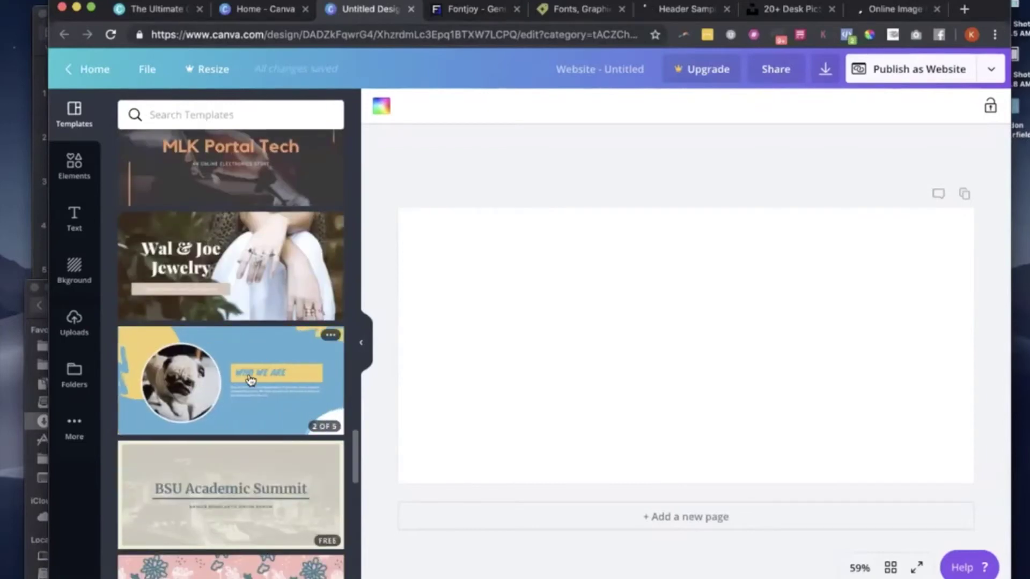
scroll(250, 390, "down", 2)
scroll(250, 380, "down", 7)
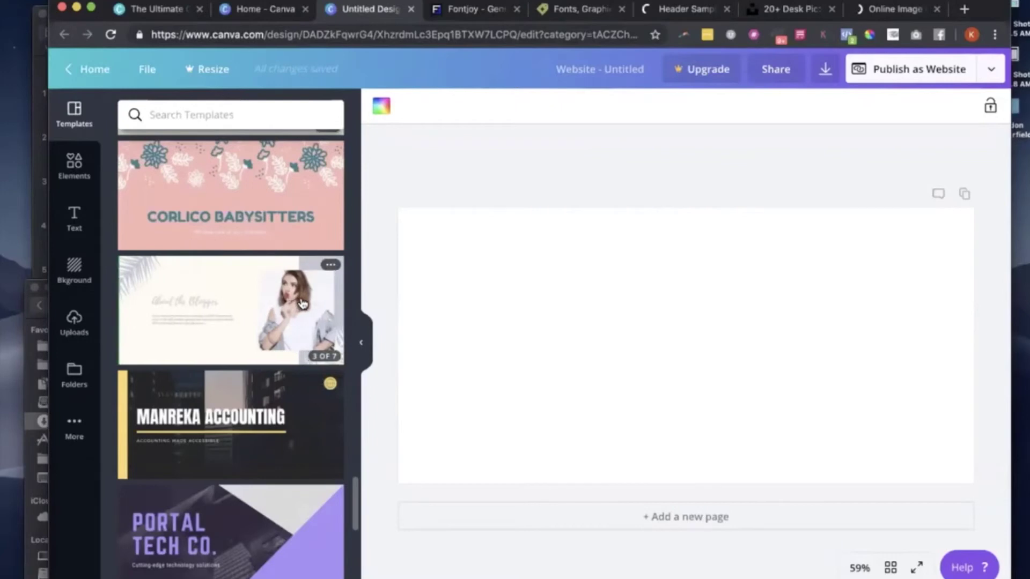
scroll(302, 303, "down", 2)
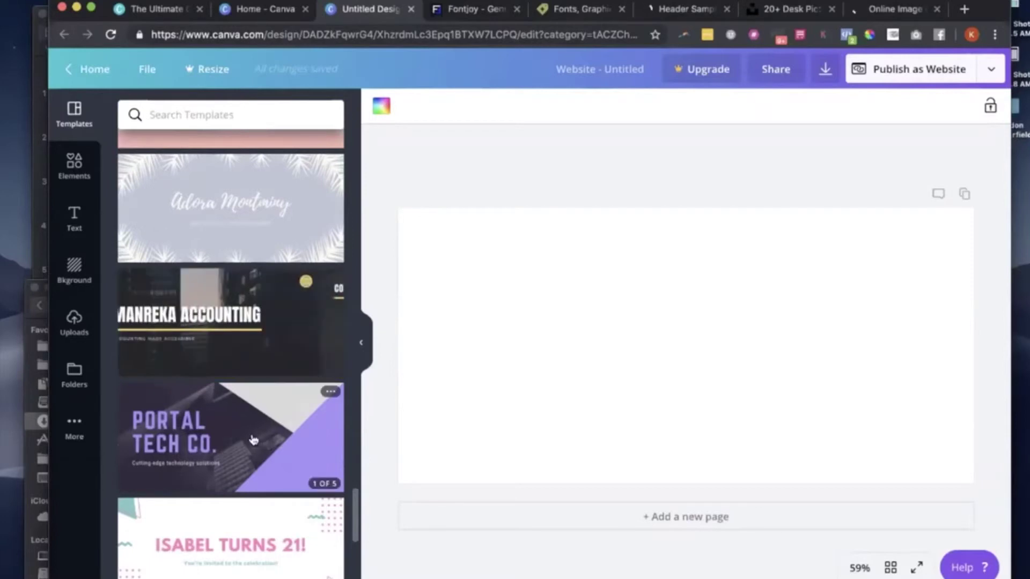
scroll(248, 349, "down", 2)
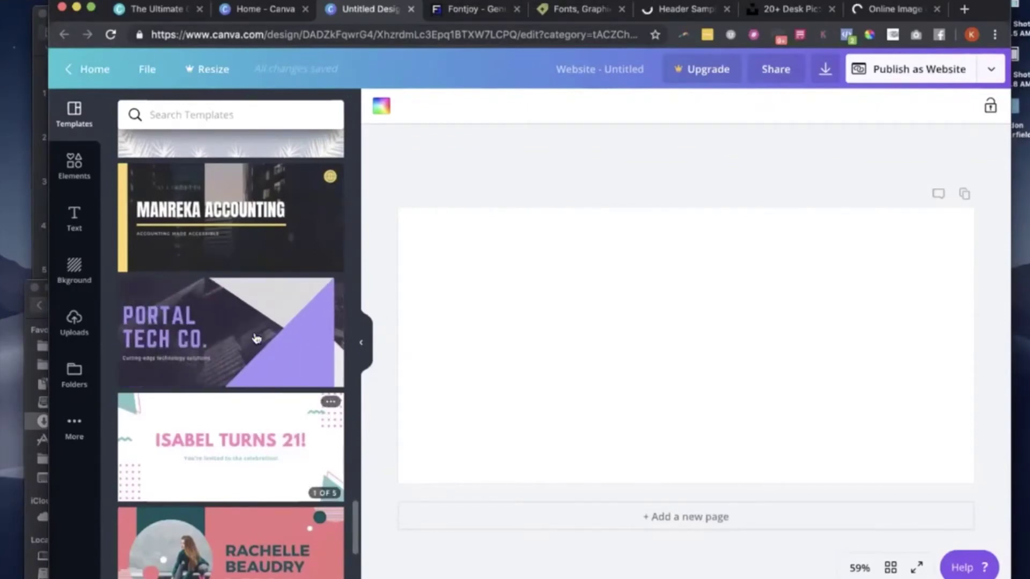
scroll(261, 345, "down", 10)
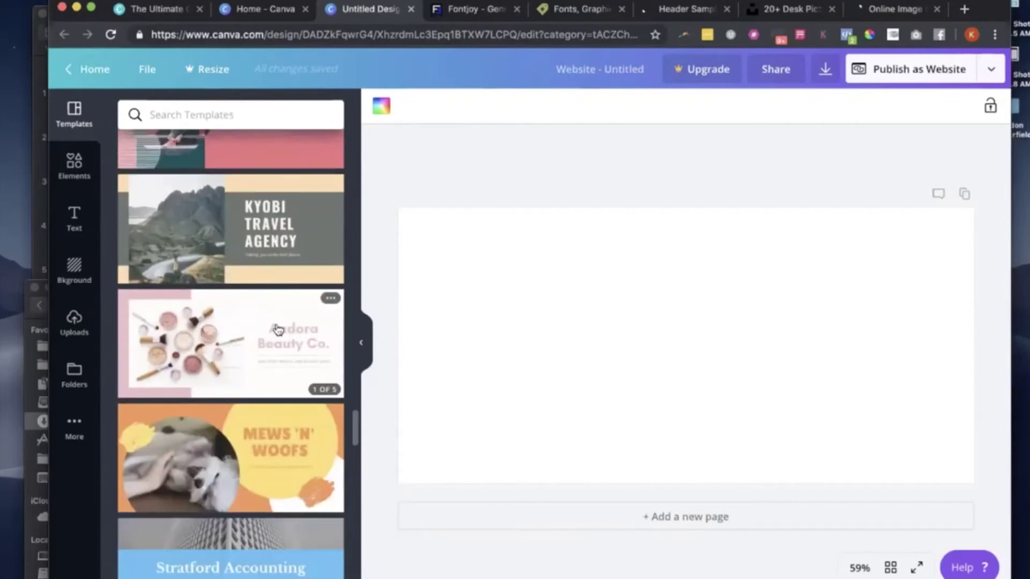
scroll(281, 336, "down", 10)
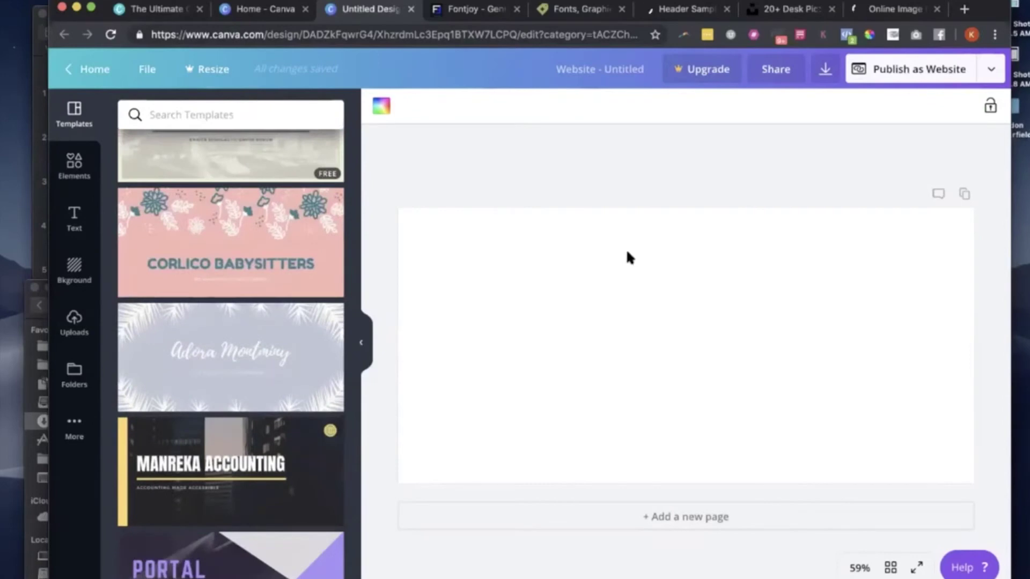
Step: Upload the Unsplash desk photo from the Downloads folder to the Canva design's image uploads
left_click(75, 321)
left_click(252, 115)
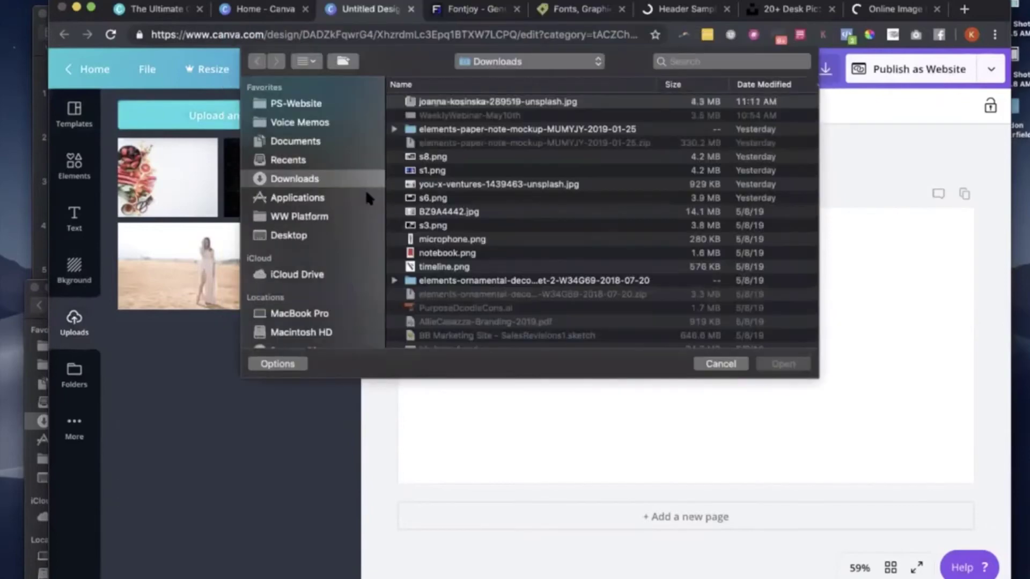
left_click(453, 117)
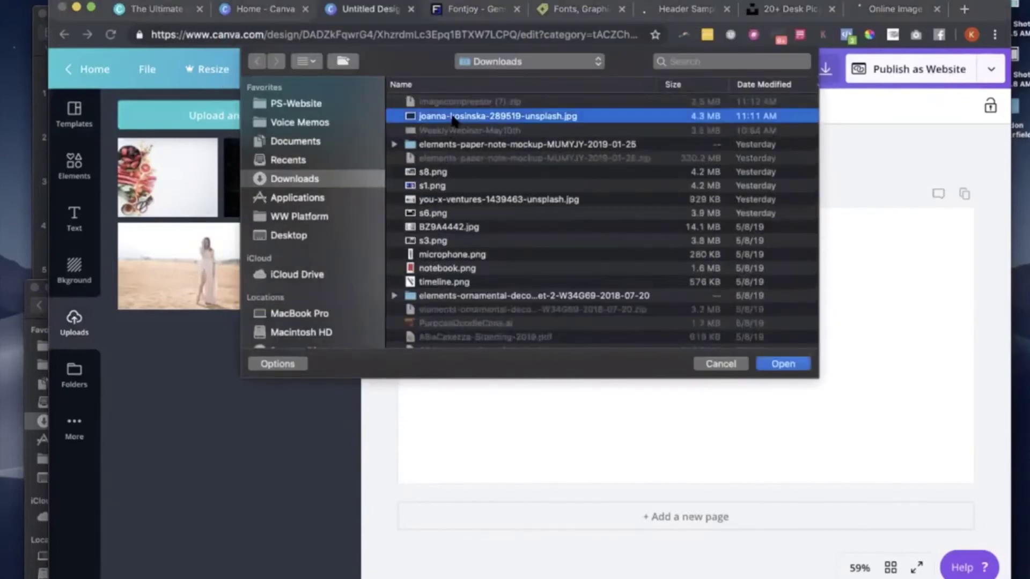
left_click(783, 364)
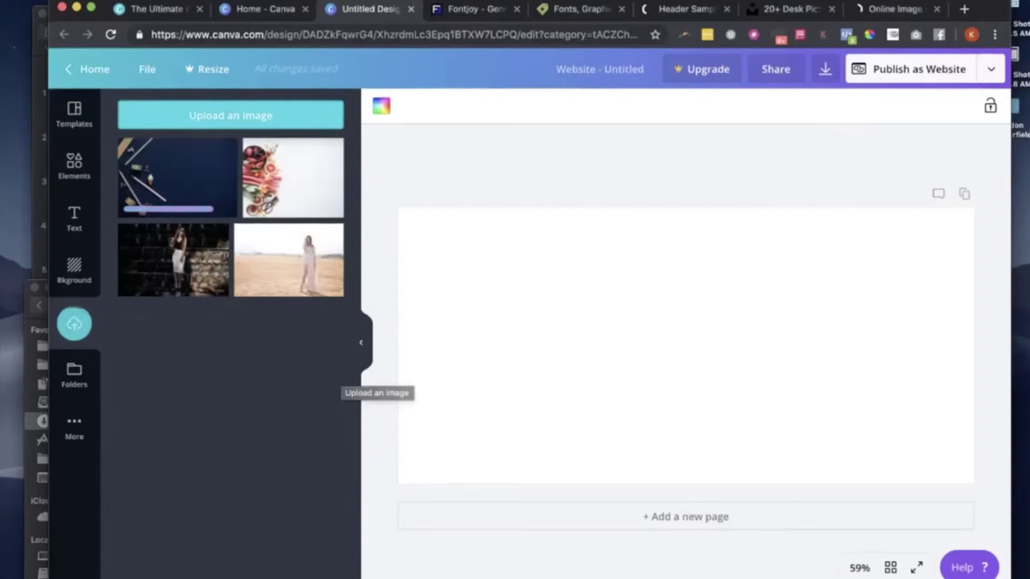
Step: Place the uploaded desk photo on the blank page and enlarge it to cover the entire canvas
left_click_drag(1000, 14, 989, 49)
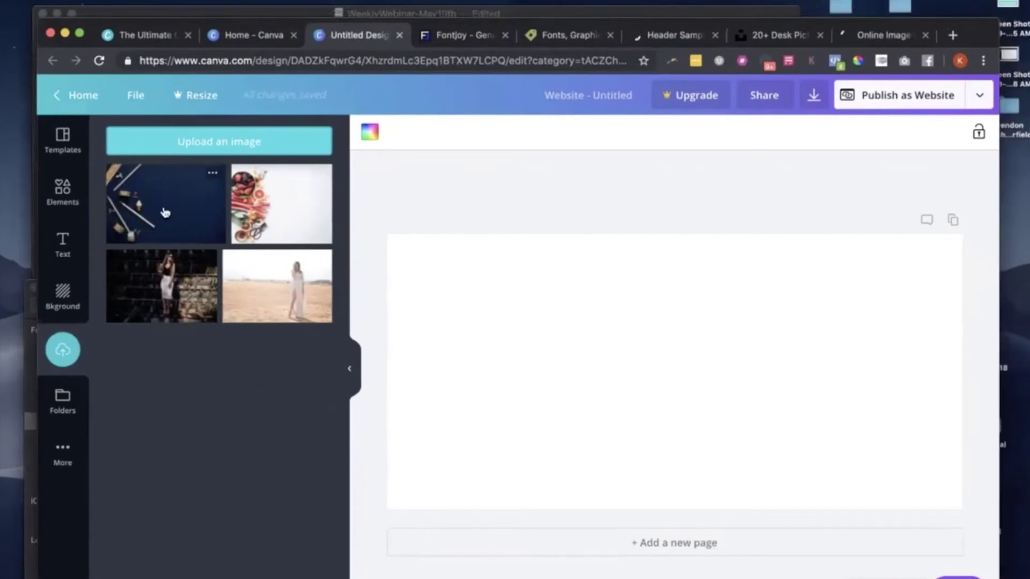
left_click(174, 203)
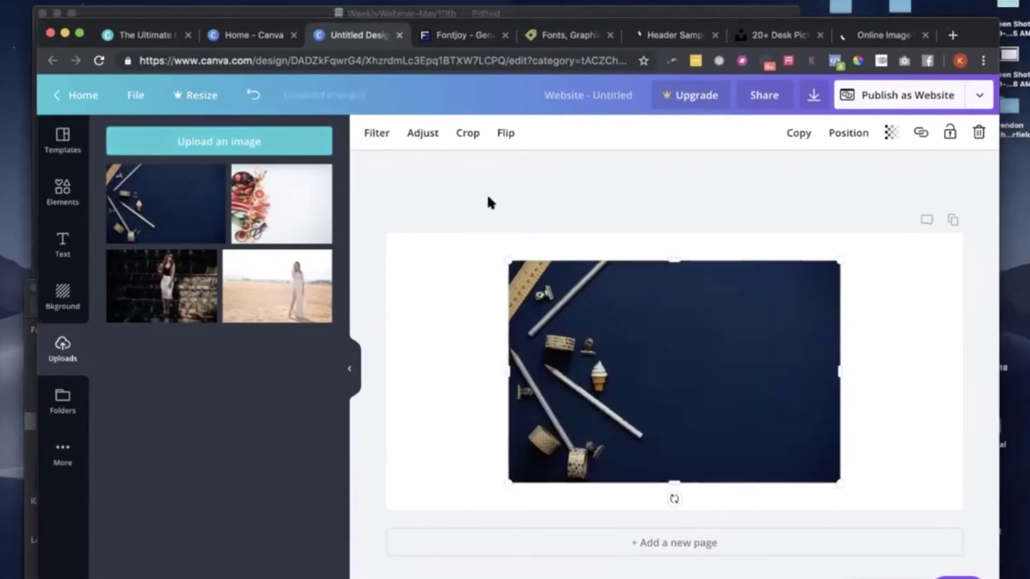
left_click_drag(509, 481, 379, 558)
left_click_drag(839, 261, 986, 138)
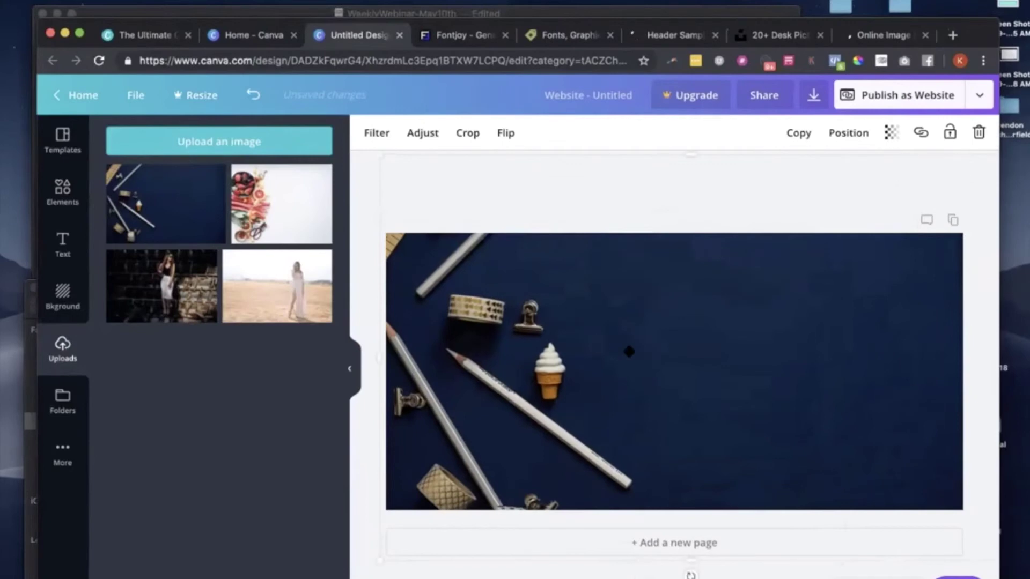
Step: Delete the smaller duplicate of the desk photo, keeping the full-size background image
left_click(673, 170)
left_click(610, 312)
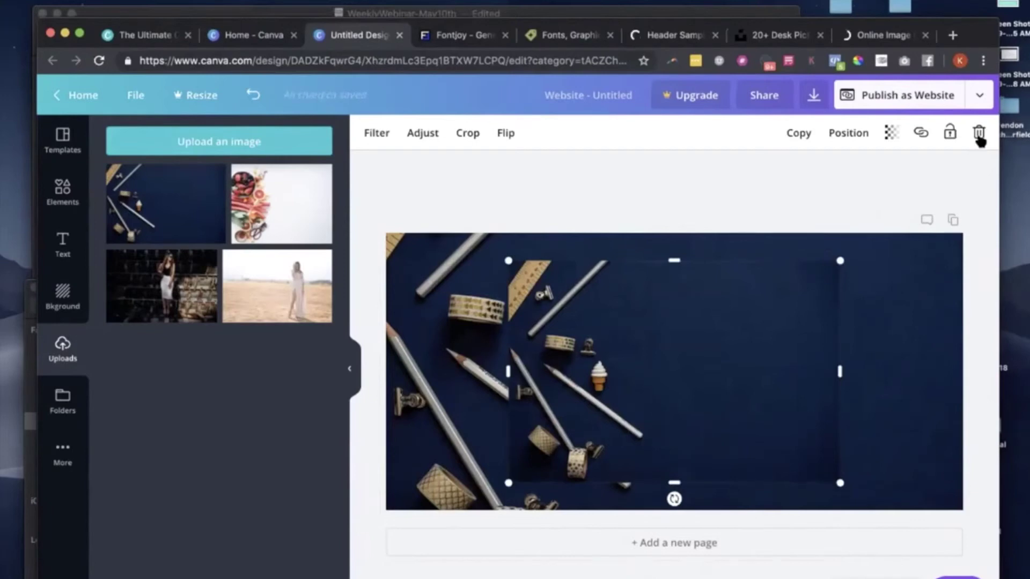
key("Delete")
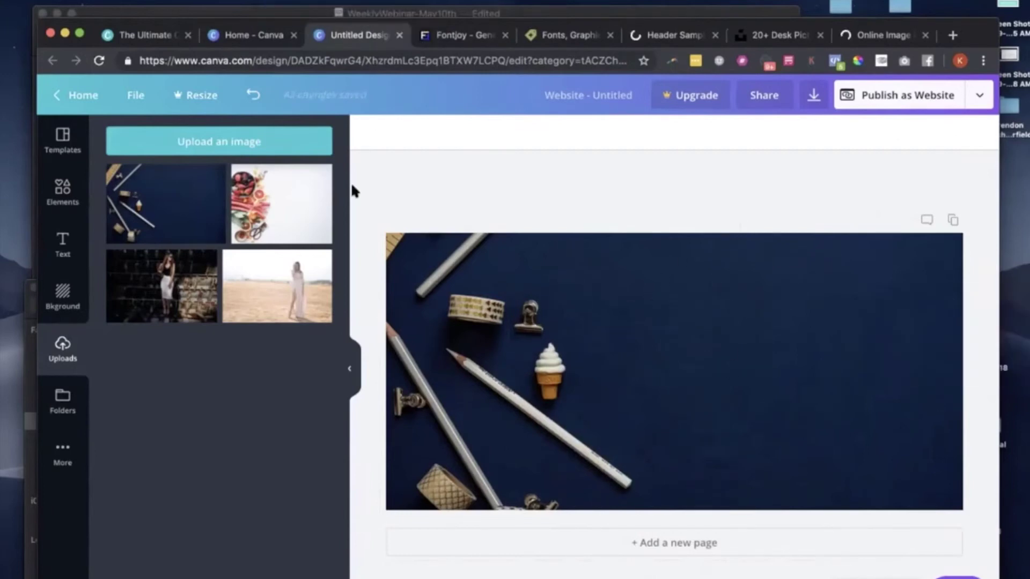
left_click(62, 190)
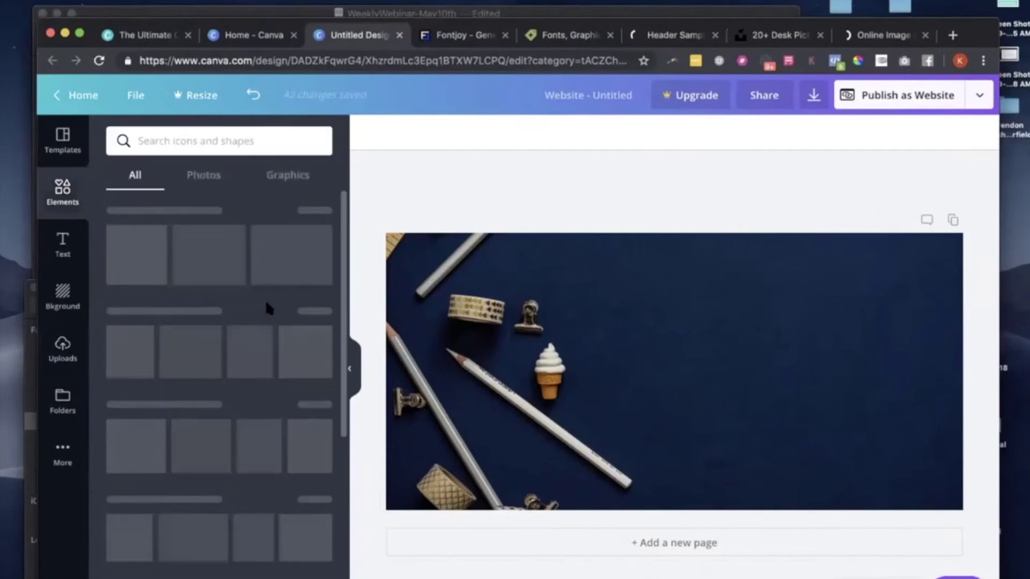
scroll(222, 405, "down", 12)
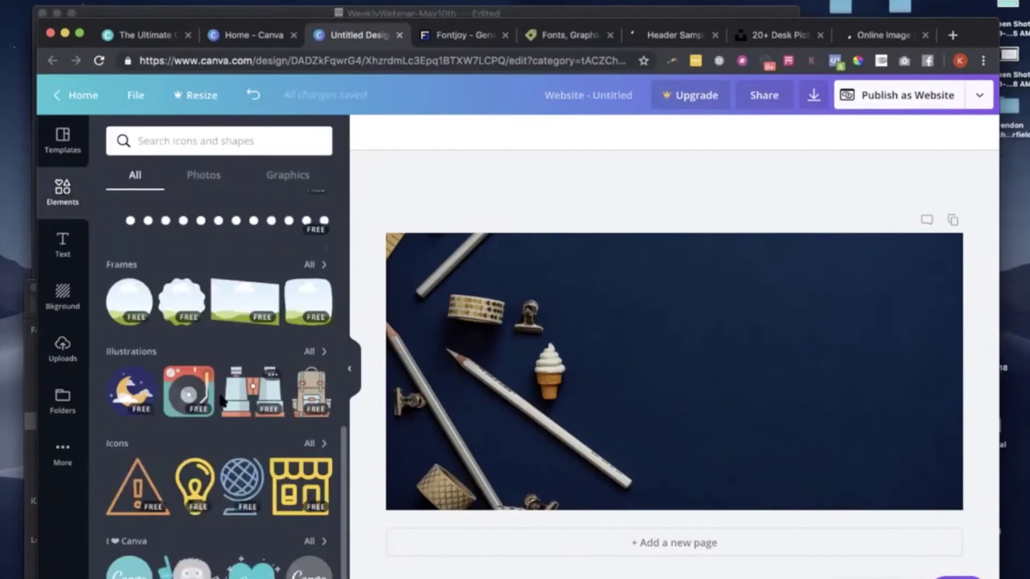
scroll(244, 426, "up", 4)
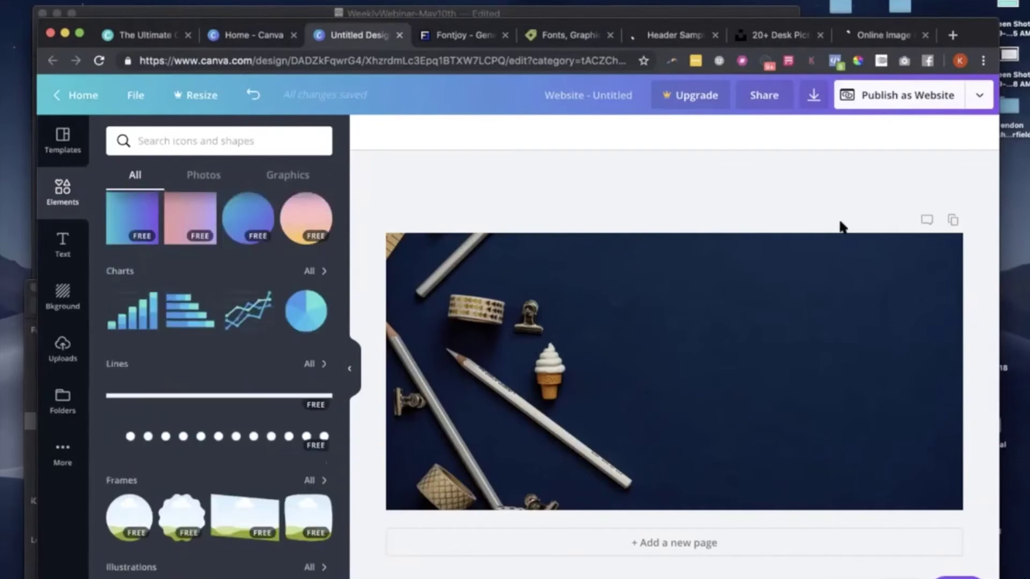
Step: Download the banner design as a JPG and dismiss the Canva for Work trial offer
left_click(813, 96)
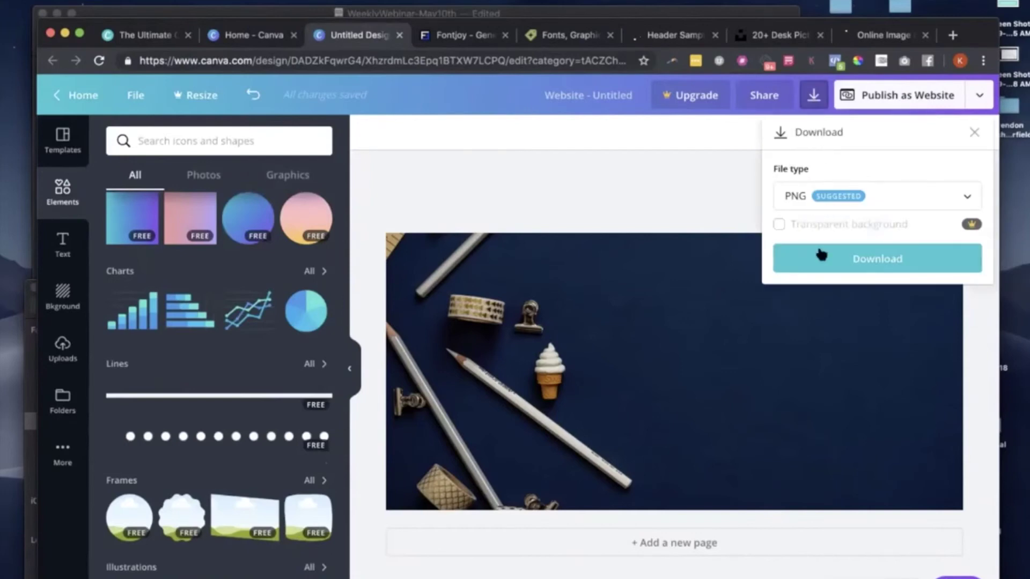
left_click(827, 205)
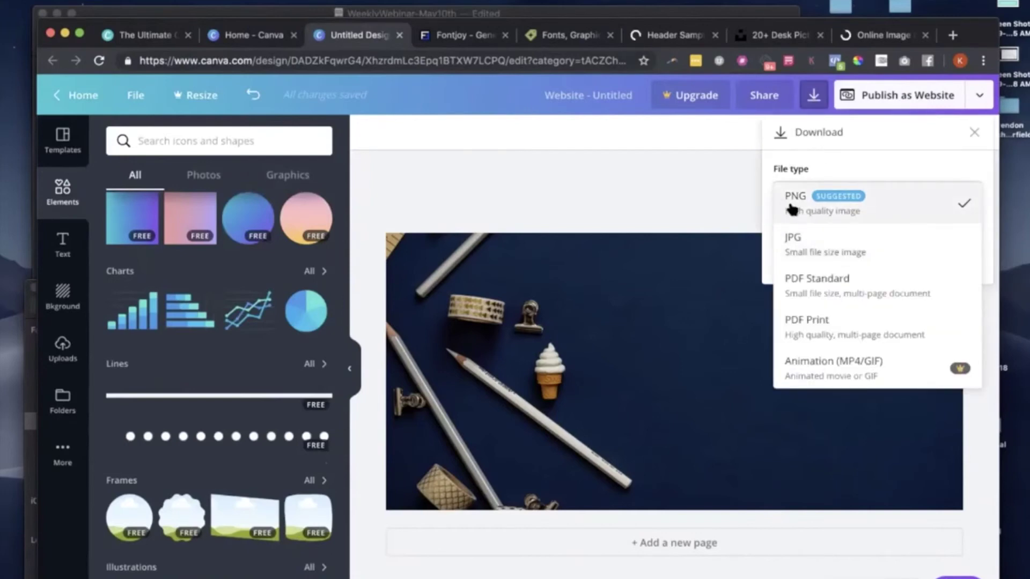
left_click(807, 251)
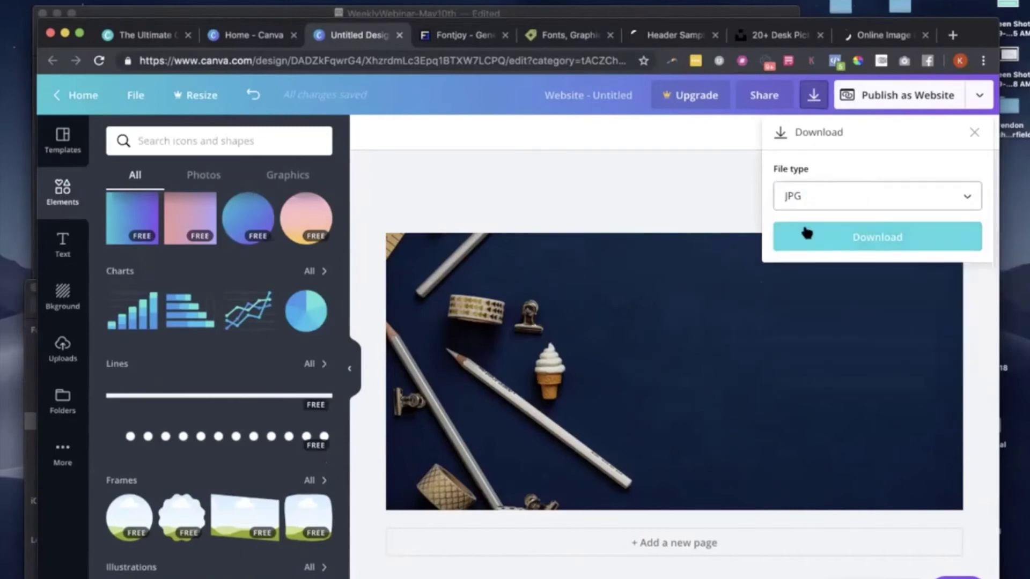
left_click(807, 234)
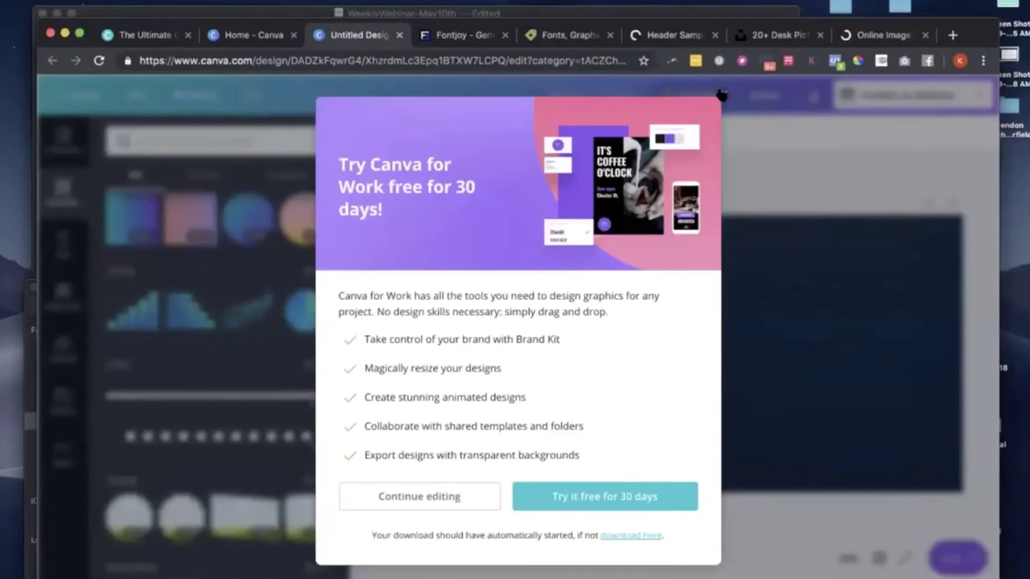
left_click(723, 94)
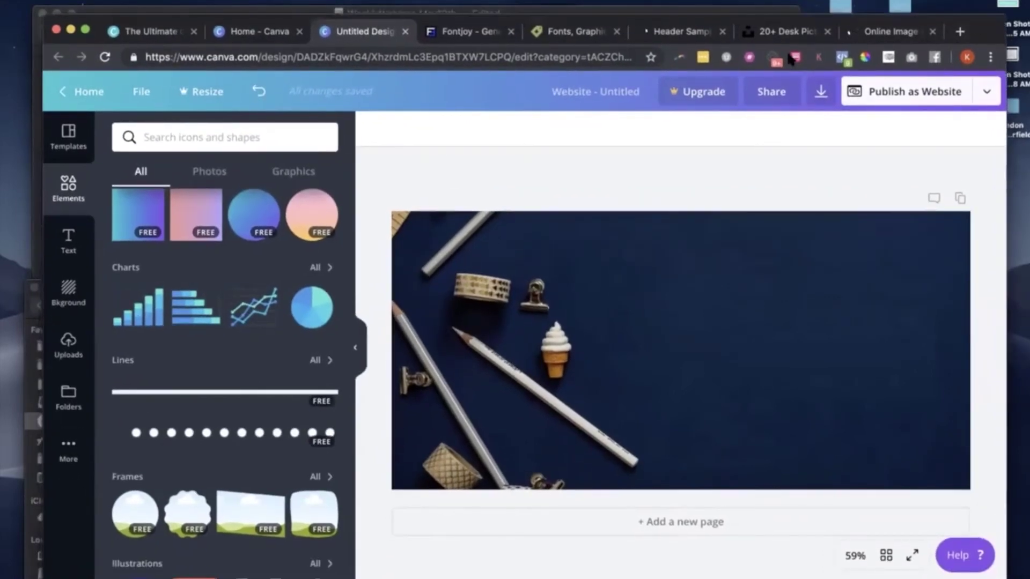
Step: In the Header Sample page's row settings, replace the background photo with the newly downloaded Untitled design (1).jpg, uploaded to the media library
left_click(679, 31)
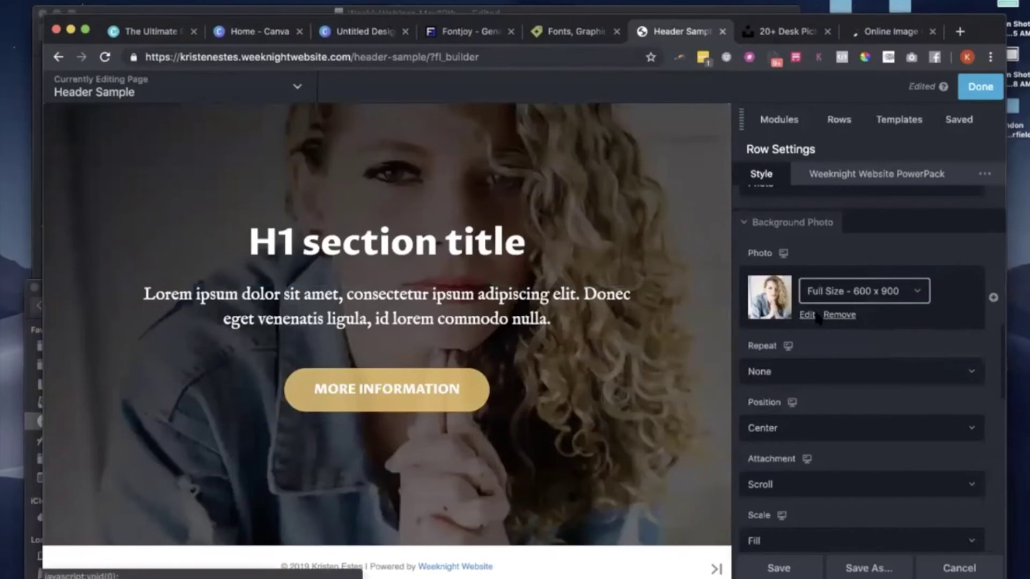
left_click(836, 316)
left_click(780, 279)
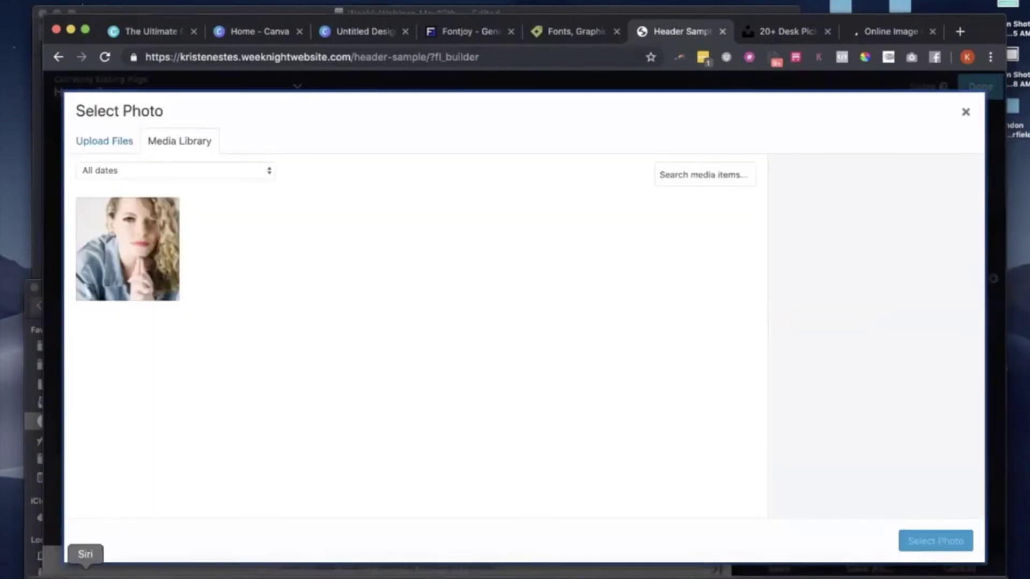
left_click(52, 578)
left_click_drag(197, 342, 432, 235)
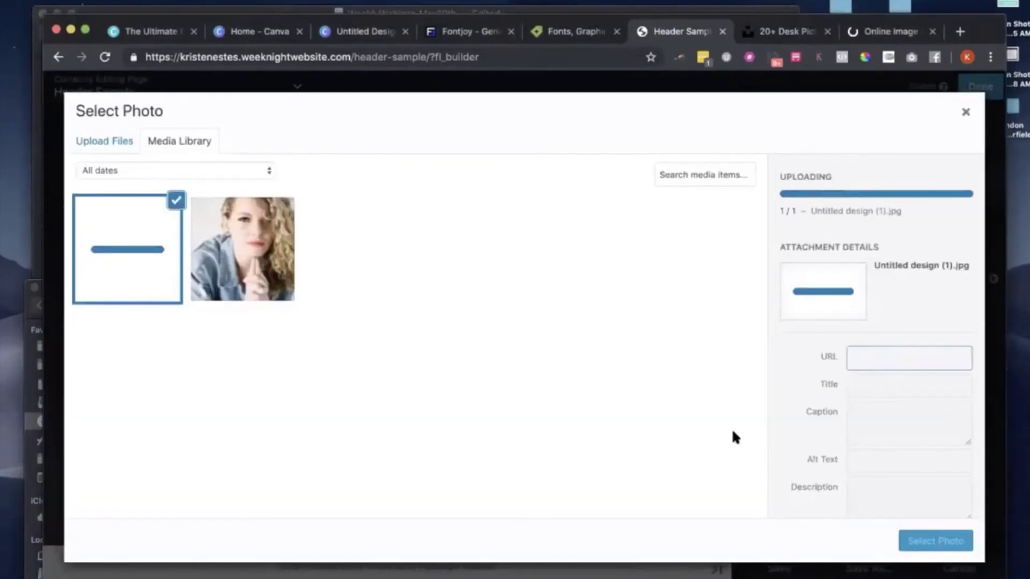
left_click(953, 546)
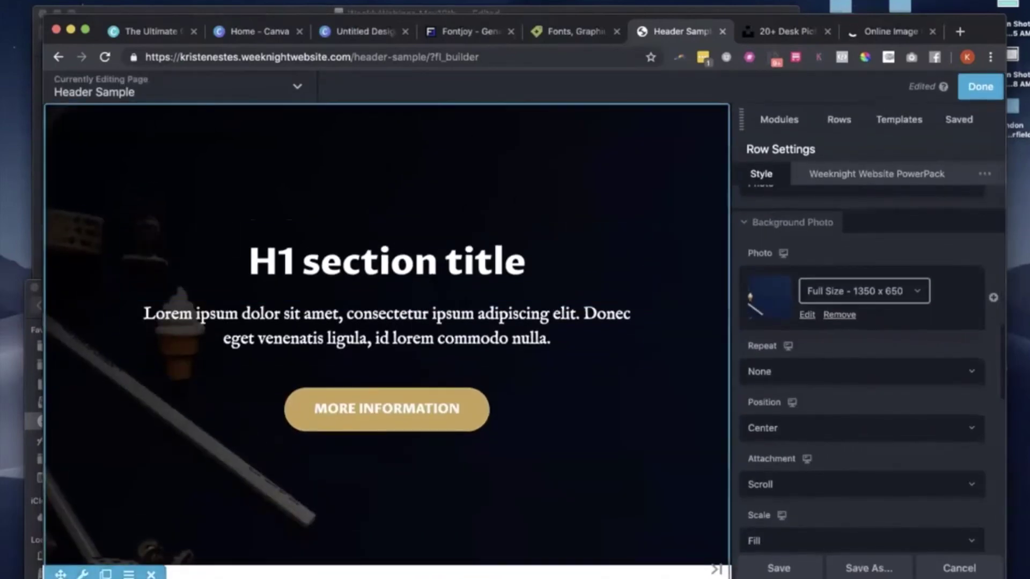
Step: Set the row's background overlay type to None
scroll(782, 360, "down", 6)
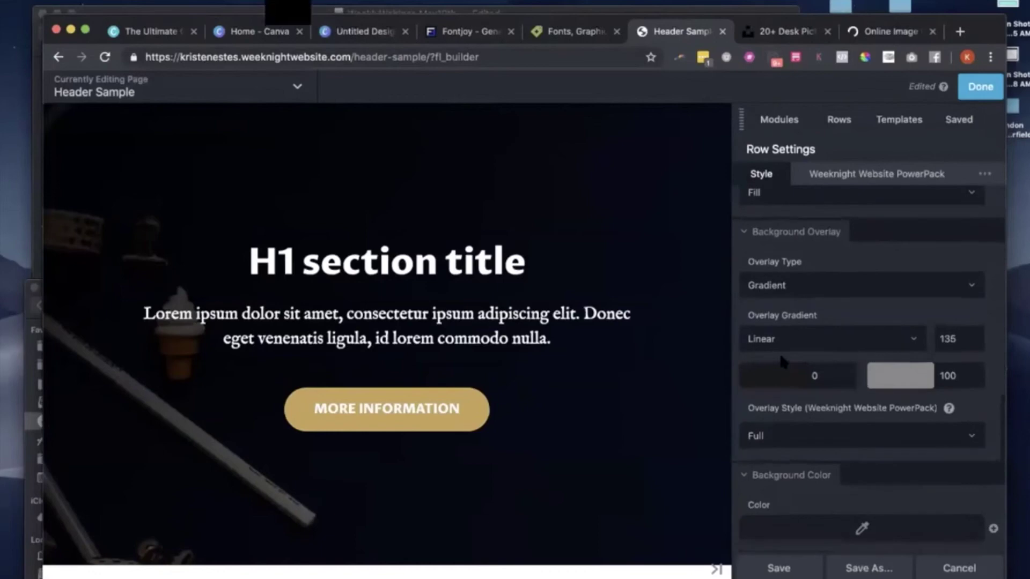
scroll(782, 361, "down", 2)
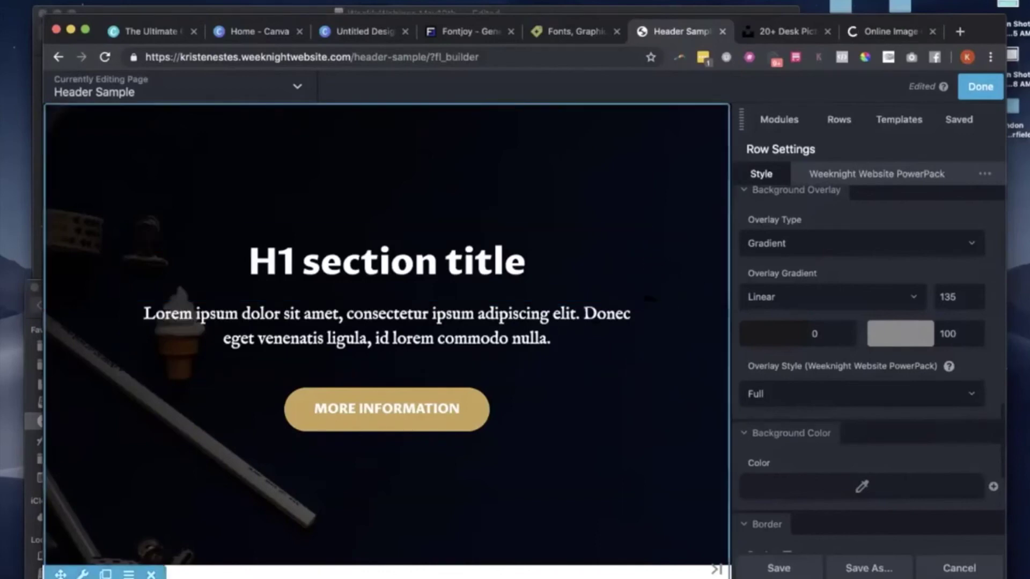
left_click(795, 244)
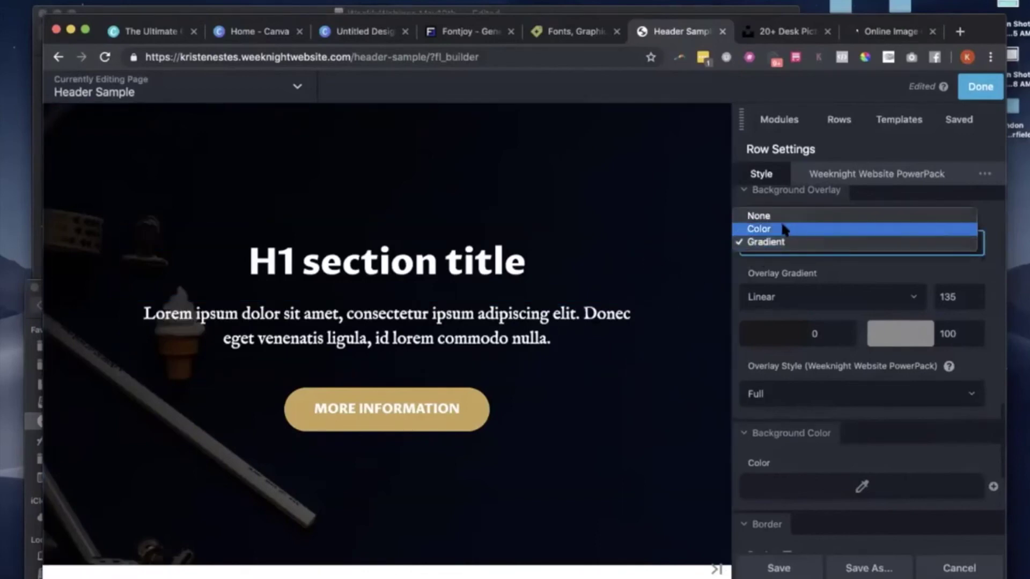
left_click(779, 213)
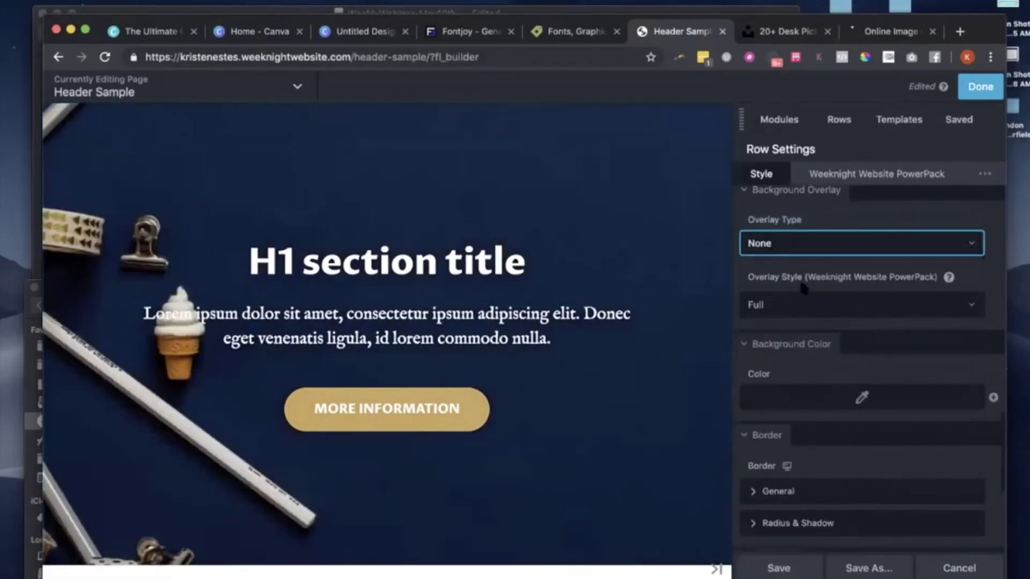
Step: Set the background overlay type to Color and the black overlay's opacity to 0.73
left_click(799, 246)
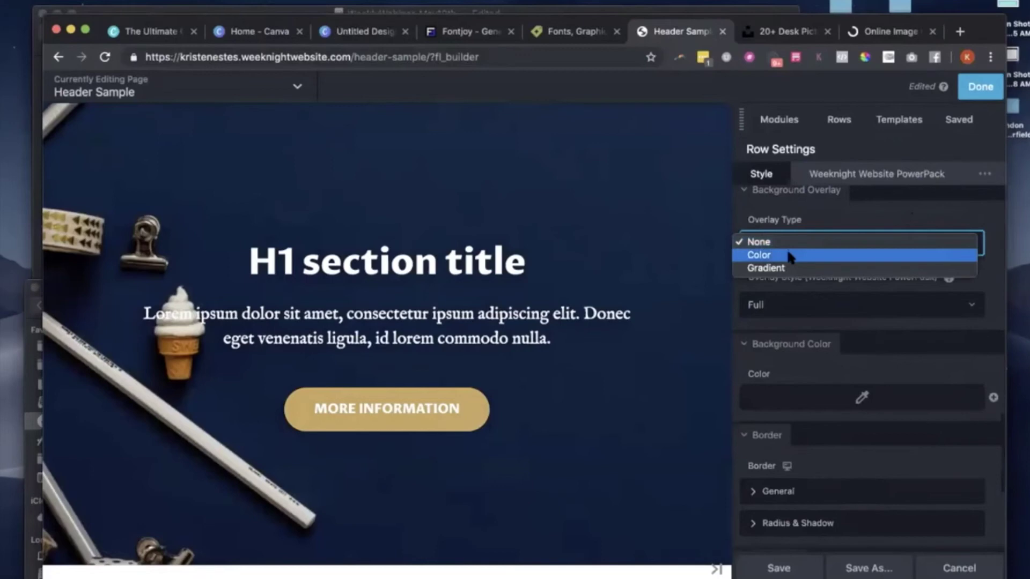
left_click(786, 255)
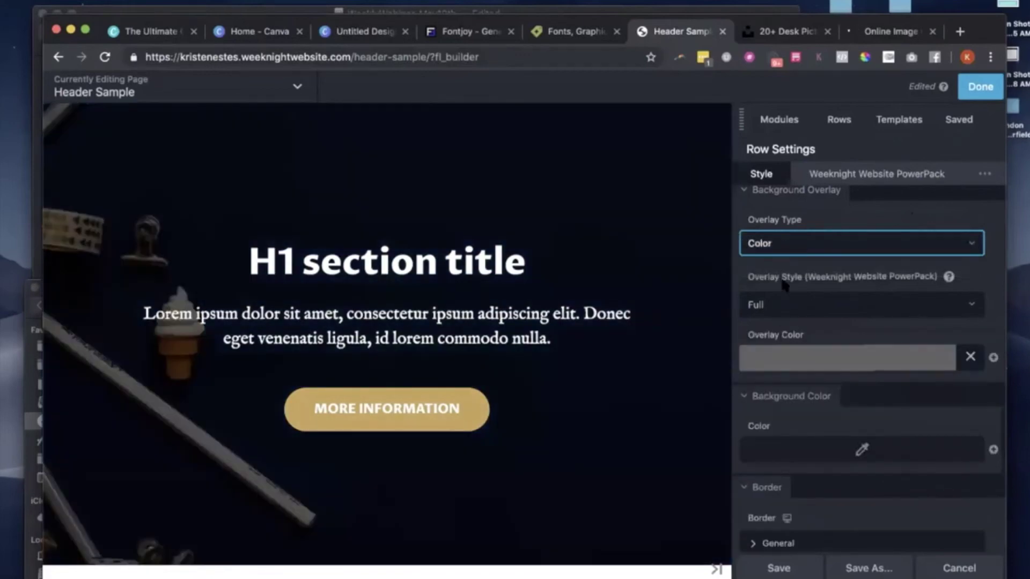
scroll(783, 338, "down", 2)
left_click(802, 280)
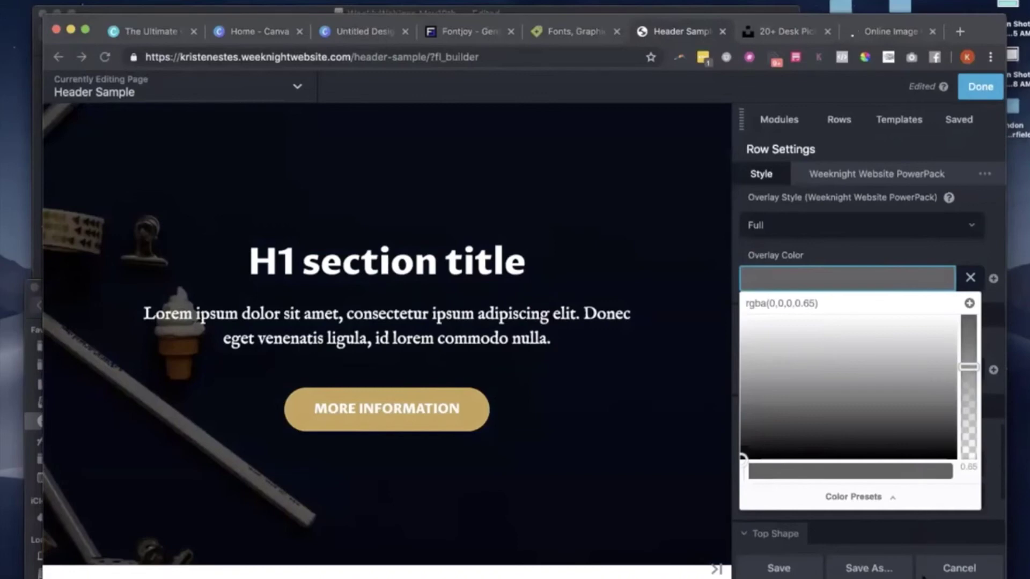
mouse_move(965, 366)
left_mouse_down()
mouse_move(965, 330)
mouse_move(965, 430)
mouse_move(963, 354)
left_mouse_up()
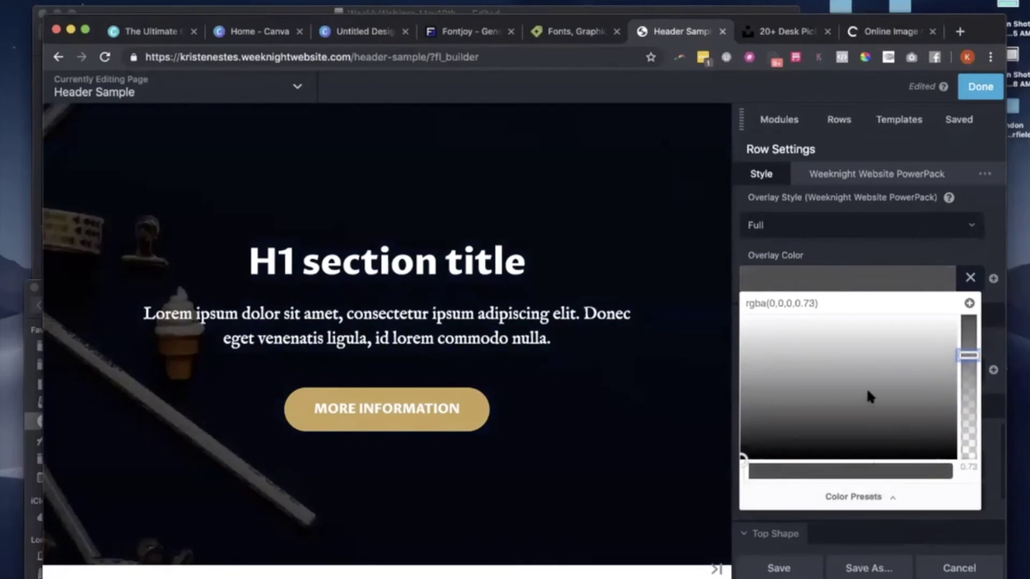
Step: Change the overlay to a translucent indigo, rgba(71,40,150,0.62), and close the colour picker
left_click(853, 413)
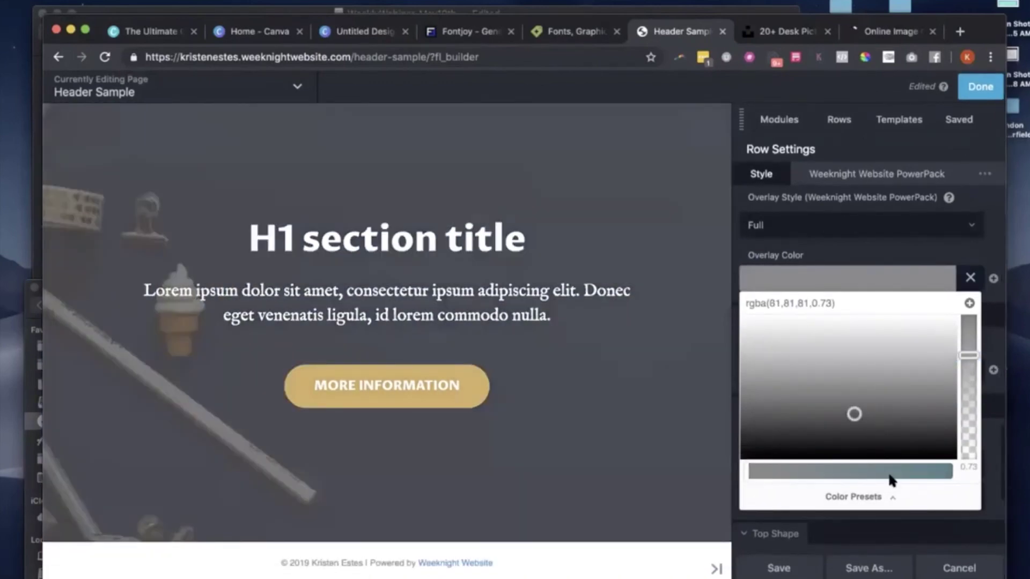
left_click(891, 472)
left_click_drag(927, 355, 969, 371)
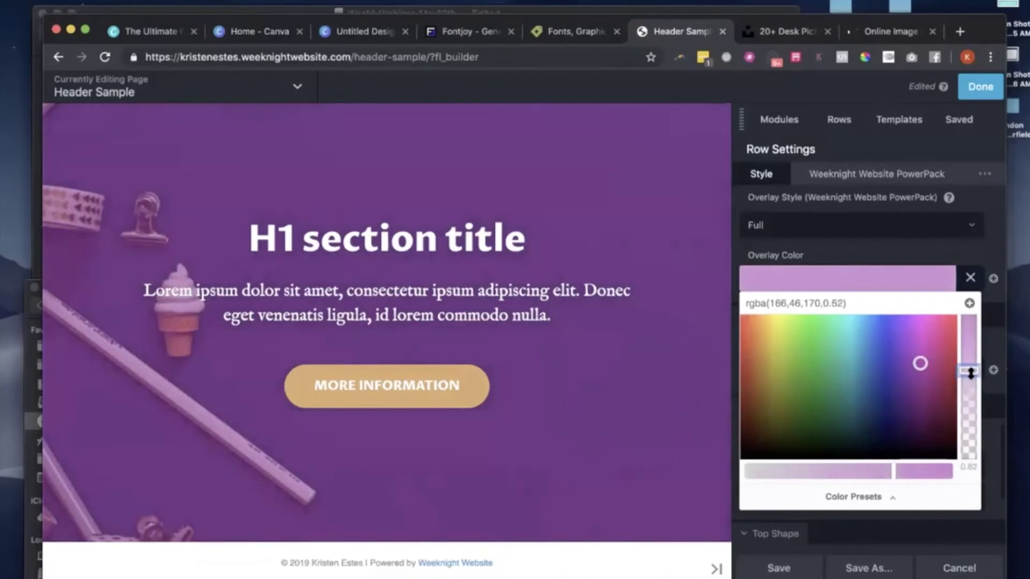
left_click(894, 375)
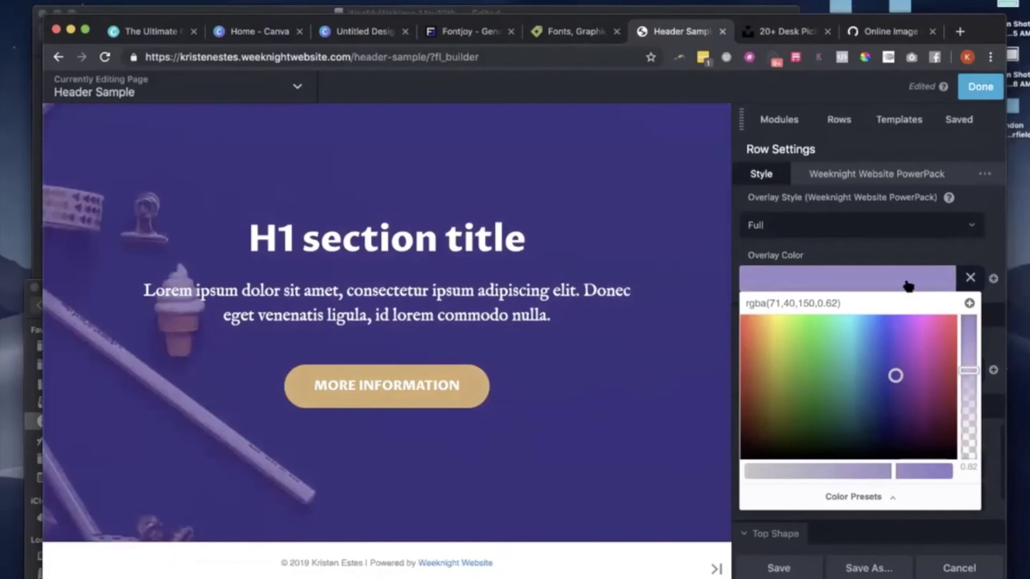
left_click(851, 264)
left_click(850, 228)
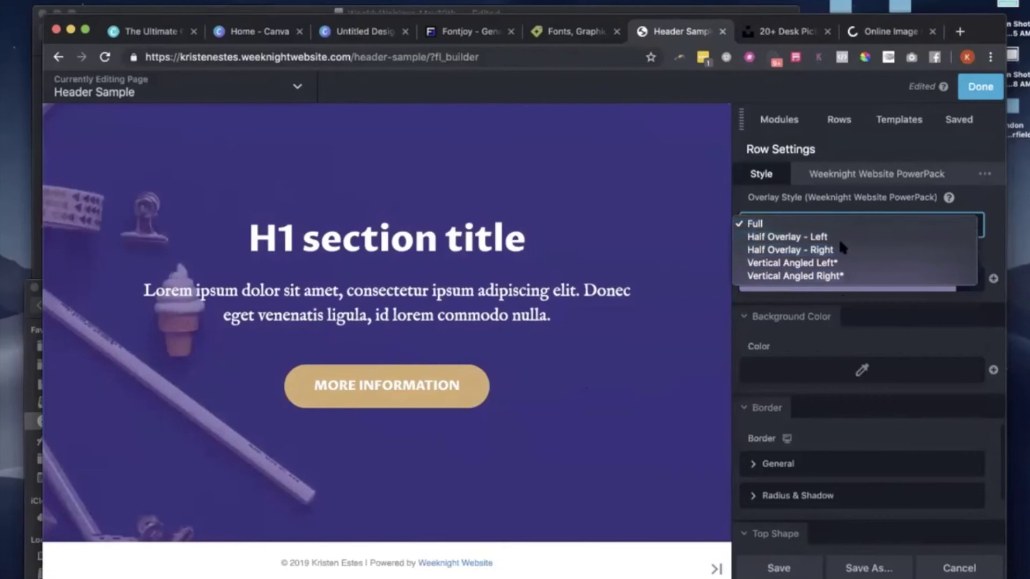
left_click(857, 298)
scroll(852, 276, "up", 5)
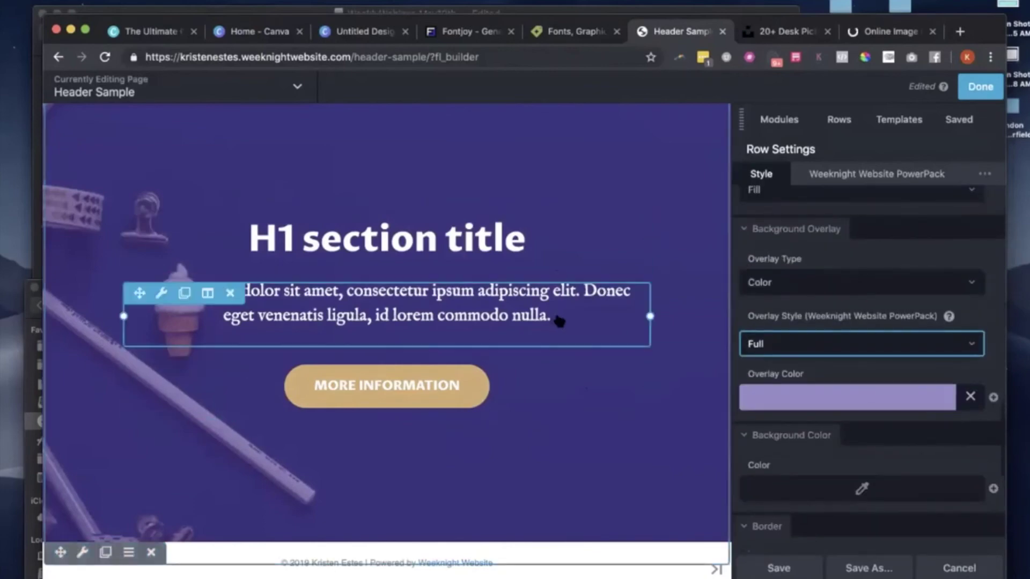
Step: Close the Canva font pairing guide and return to the Canva banner design for a closer view
left_click(149, 31)
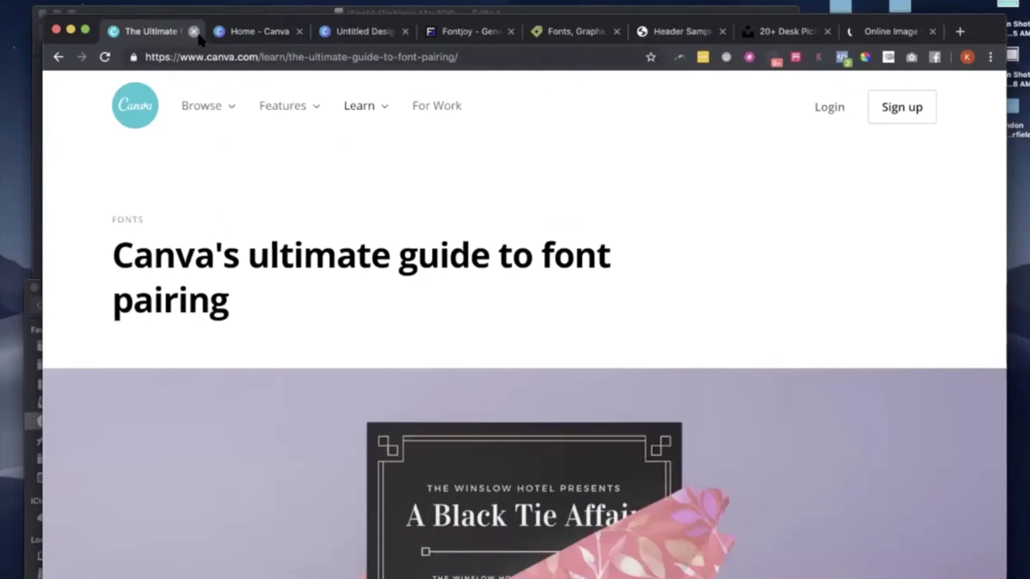
left_click(194, 31)
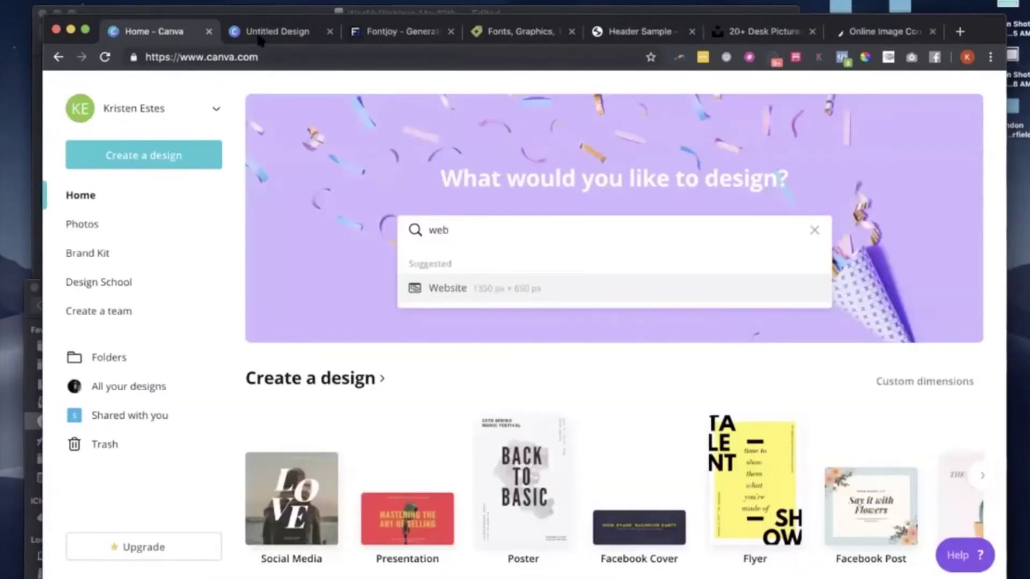
left_click(259, 37)
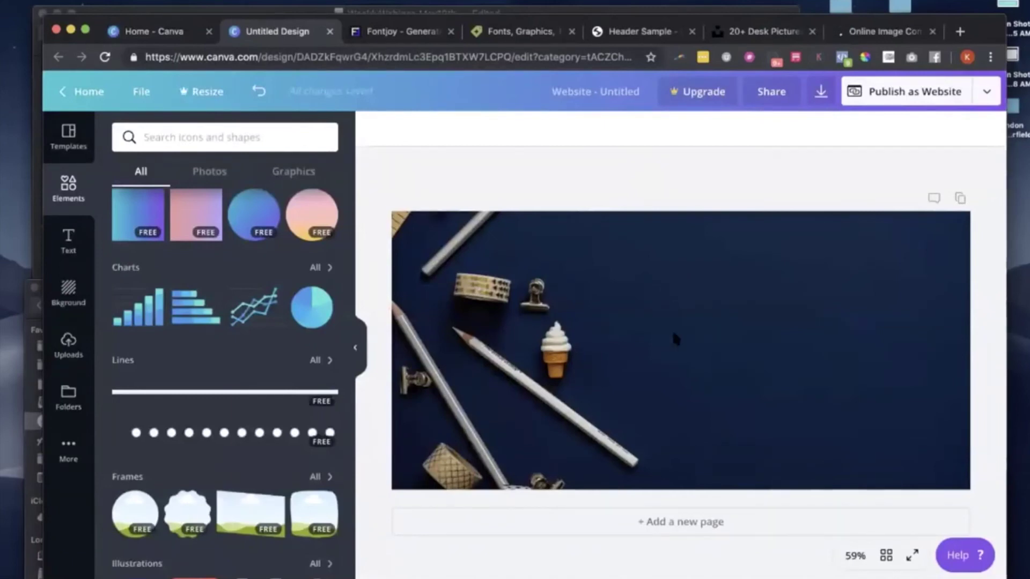
scroll(662, 292, "up", 5)
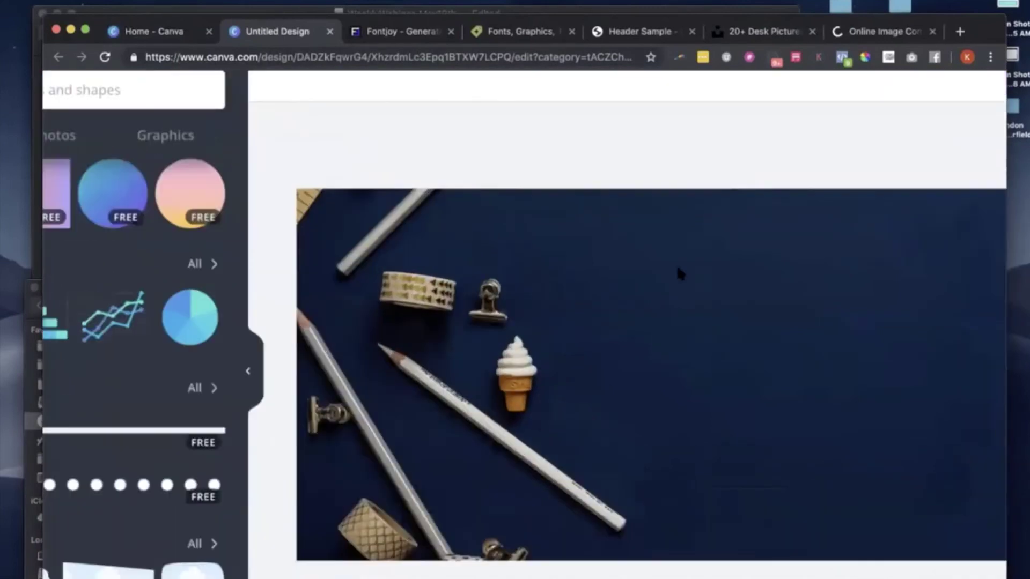
scroll(678, 273, "down", 5)
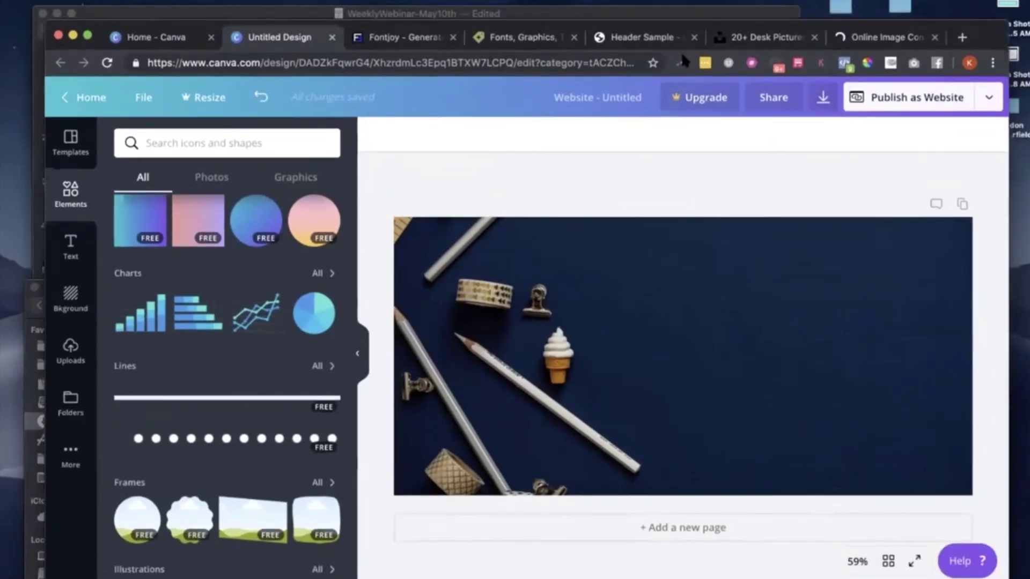
Step: Return to the Header Sample page, change the row's background overlay colour to navy rgba(6,8,76,0.62), and save the row settings
left_click(646, 40)
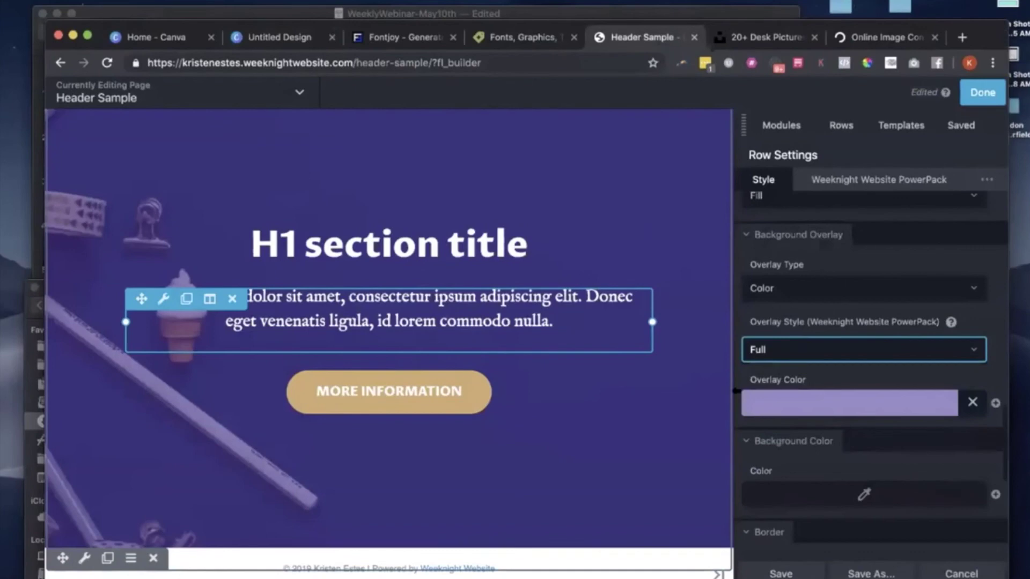
left_click(770, 406)
mouse_move(864, 292)
left_mouse_down()
mouse_move(874, 291)
mouse_move(858, 303)
mouse_move(886, 297)
left_mouse_up()
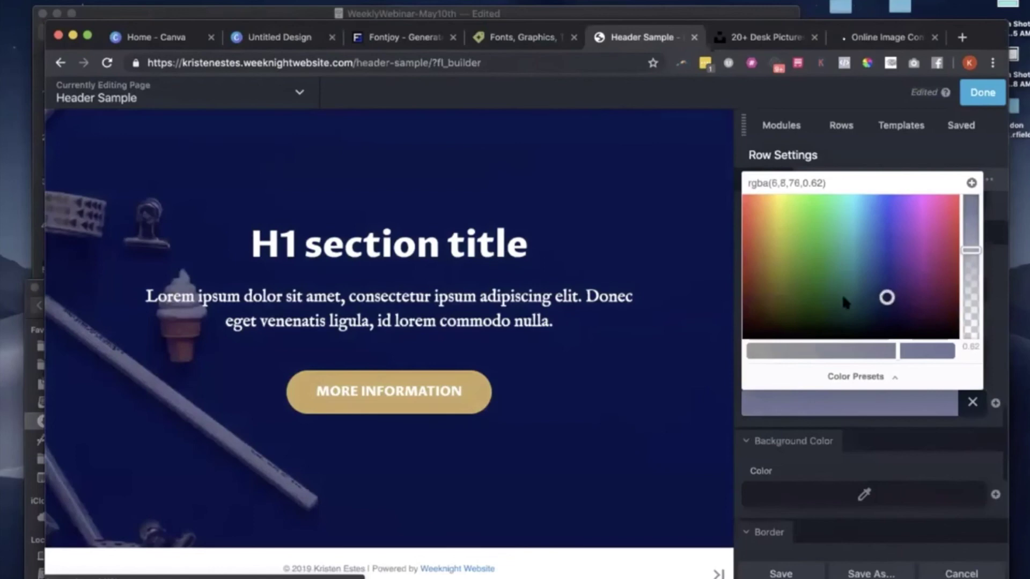
left_click(882, 438)
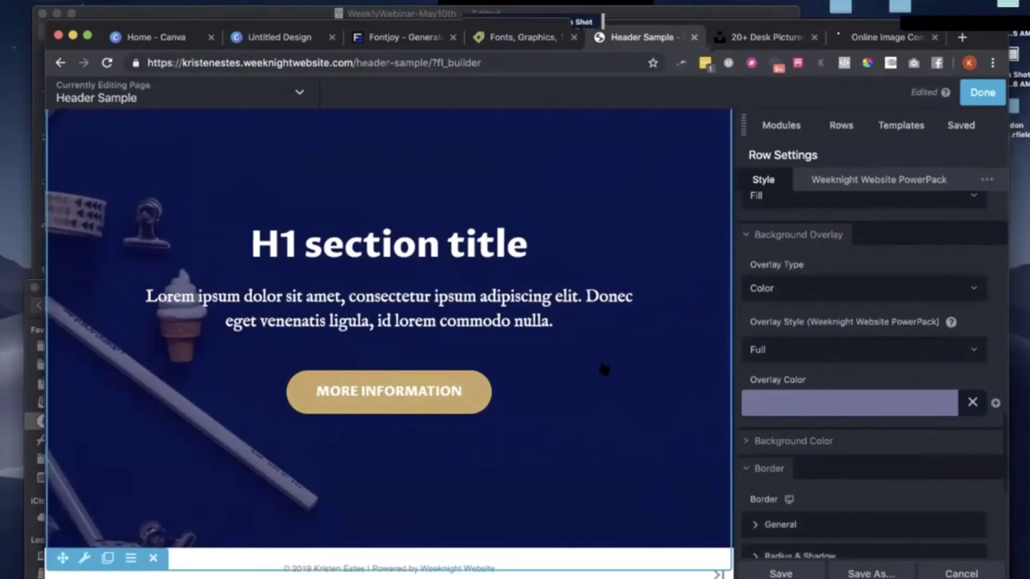
left_click(778, 573)
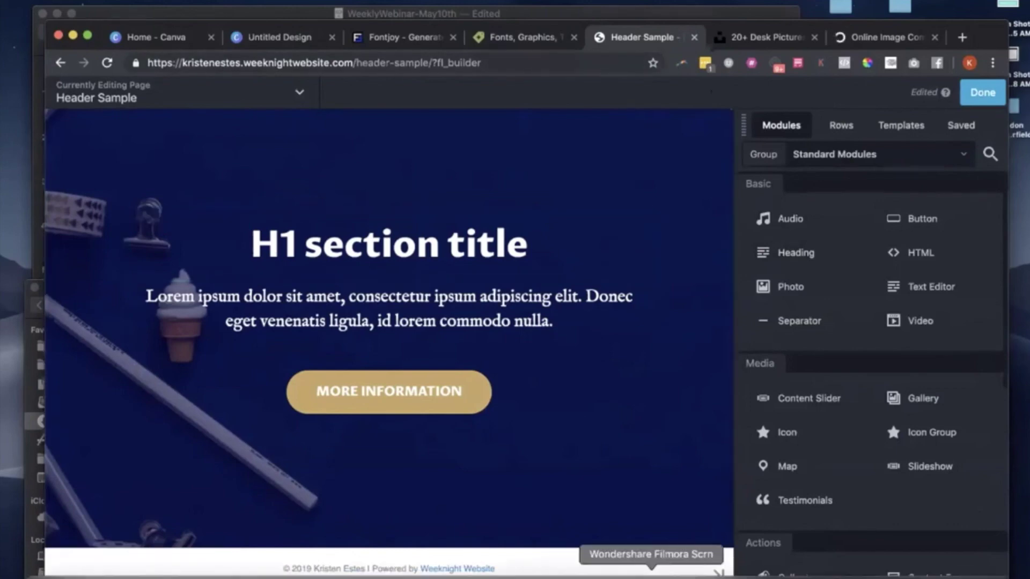
Step: Switch to the WeeklyWebinar-May10th Keynote deck, play it from the dark closing slide 11, and bring up the Zoom window
left_click(268, 569)
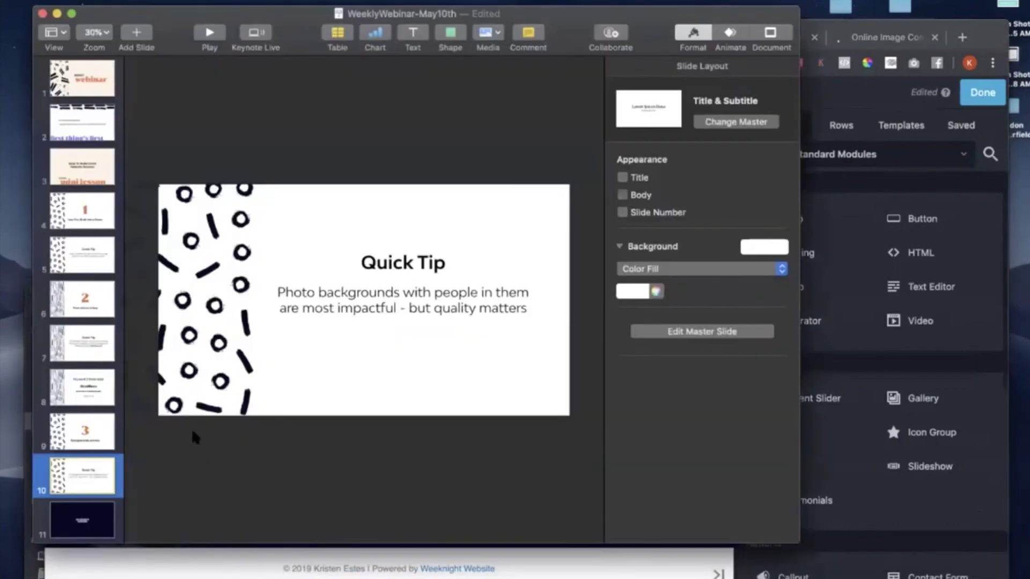
left_click(109, 514)
left_click(210, 34)
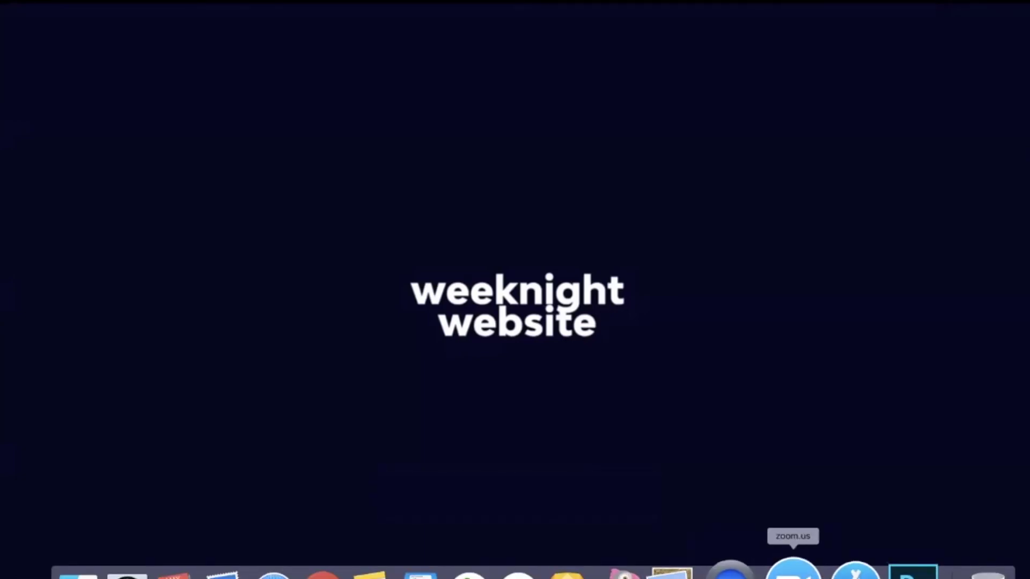
left_click(793, 573)
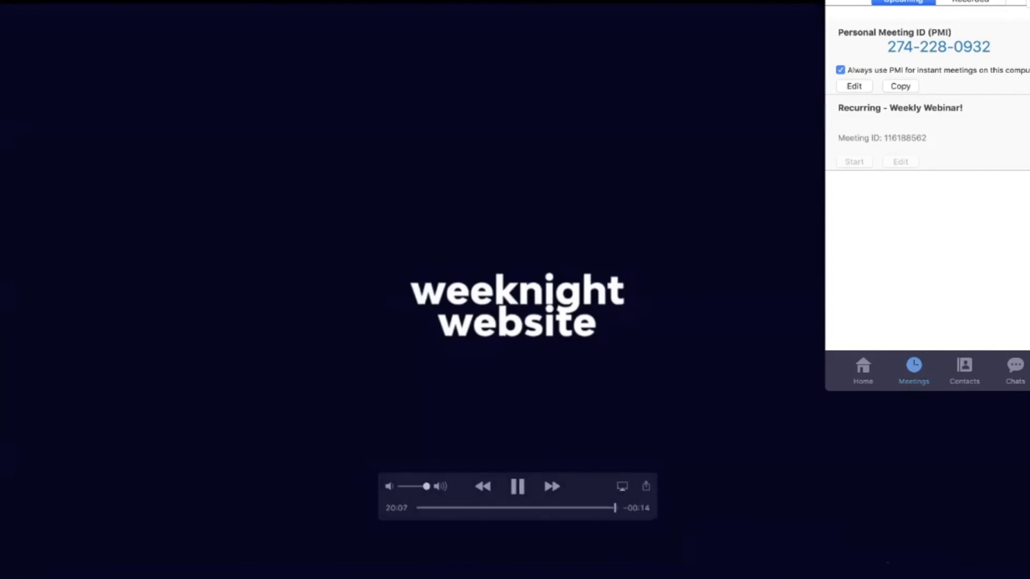